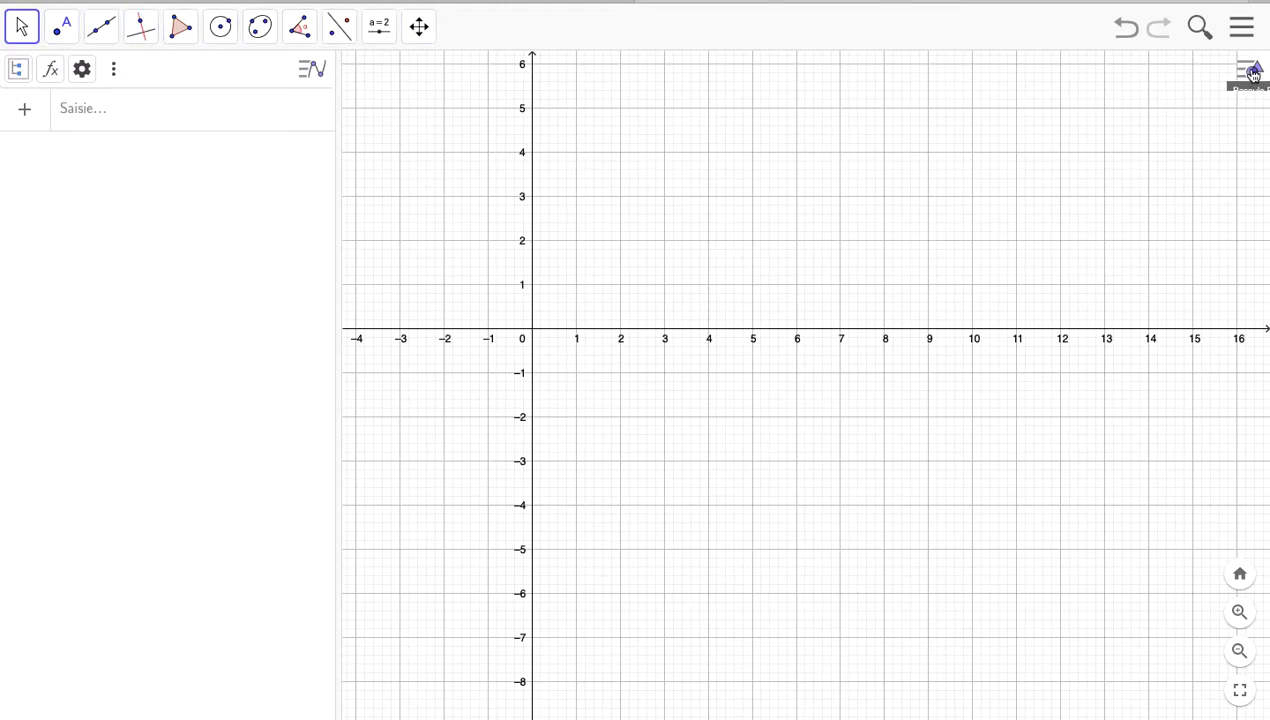
# Hide the coordinate axes in the graphics view while keeping the grid
pyautogui.click(1251, 72)
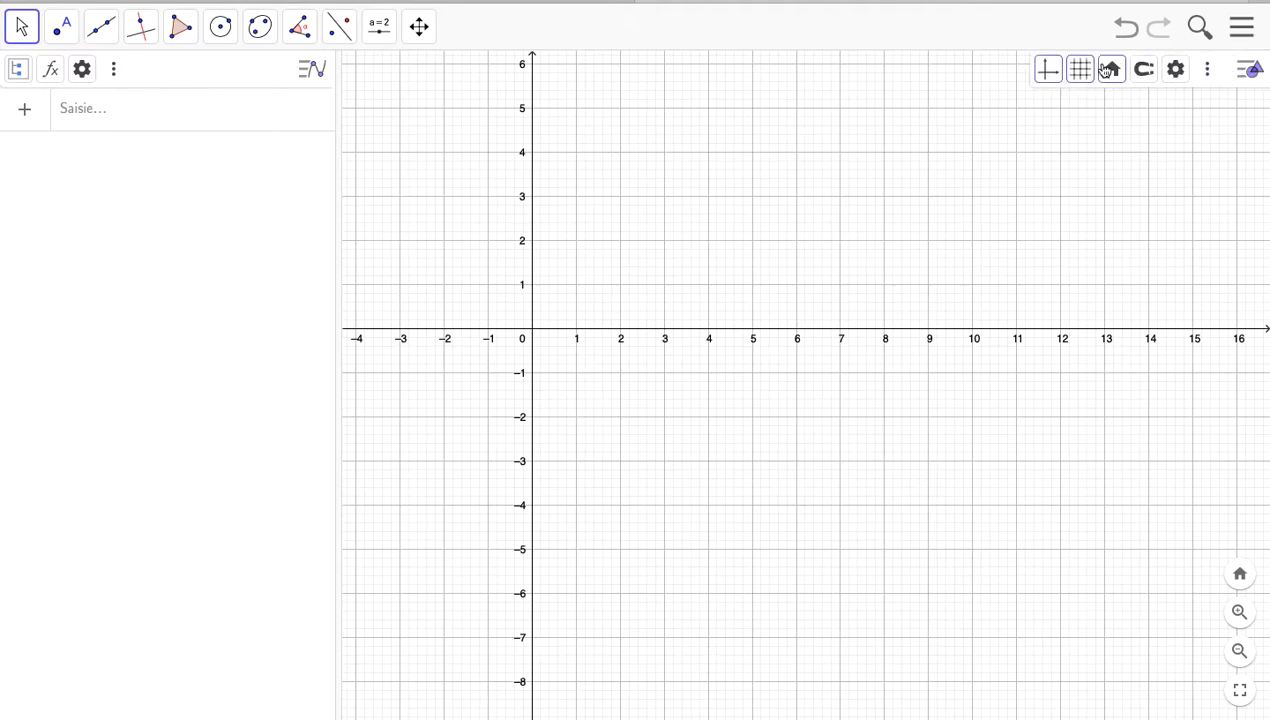
pyautogui.click(1048, 70)
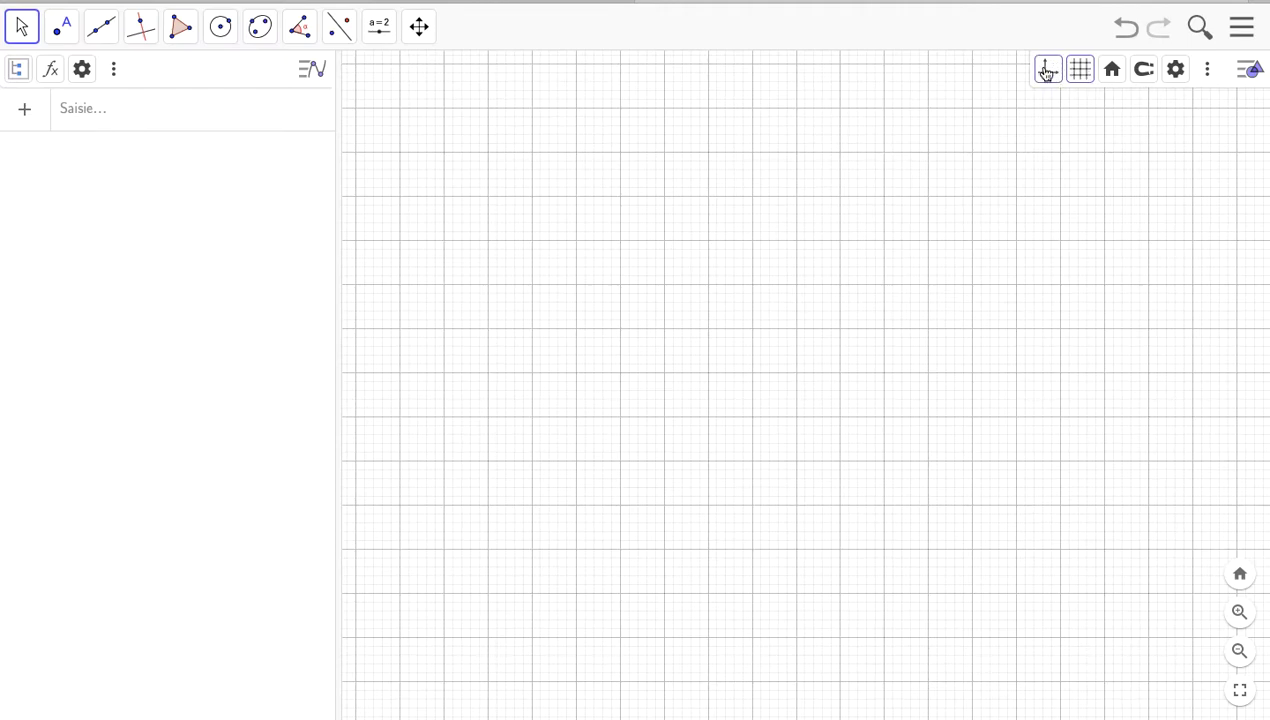
pyautogui.click(1249, 72)
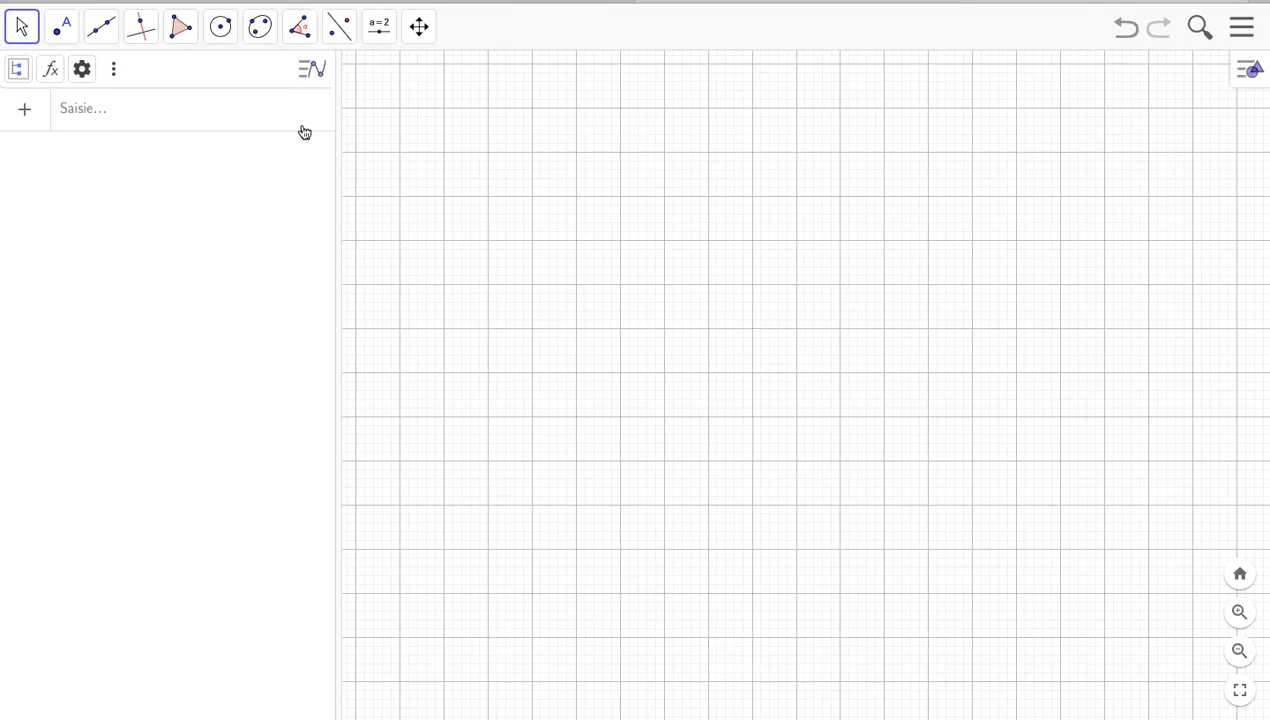
# Draw a horizontal line through two new points at (-2, -2) and (13, -2)
pyautogui.click(104, 35)
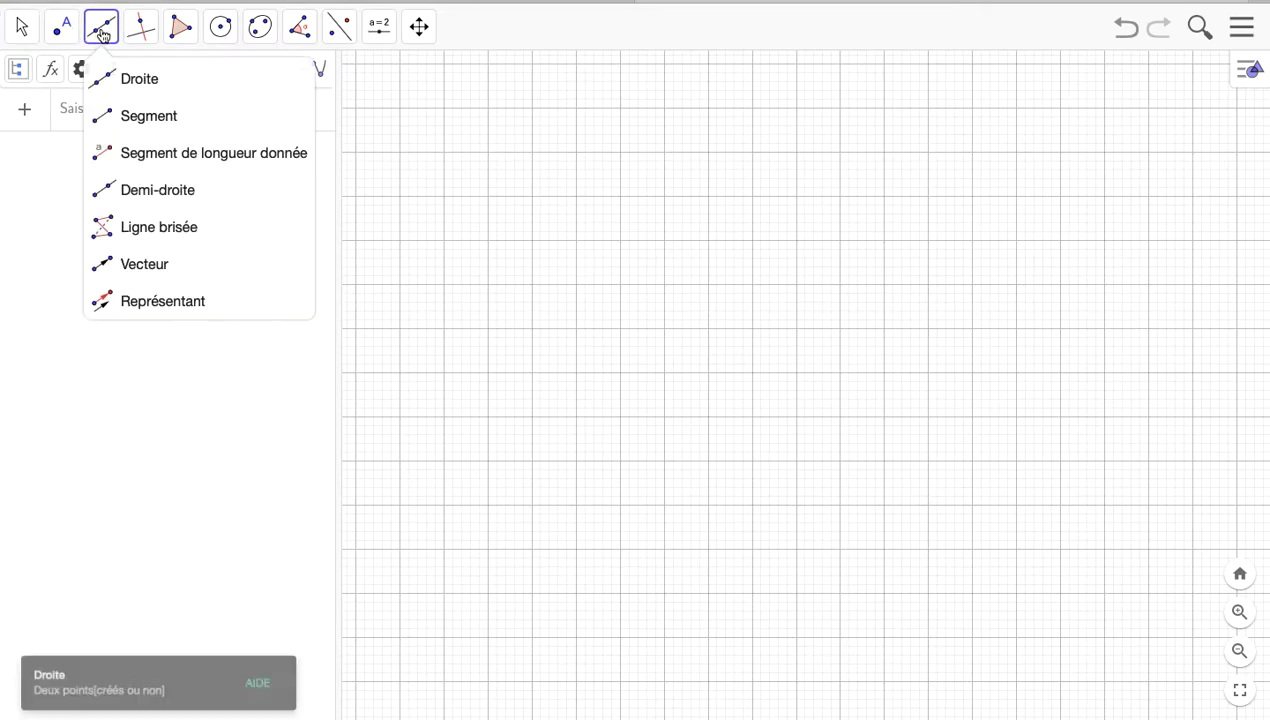
pyautogui.click(148, 86)
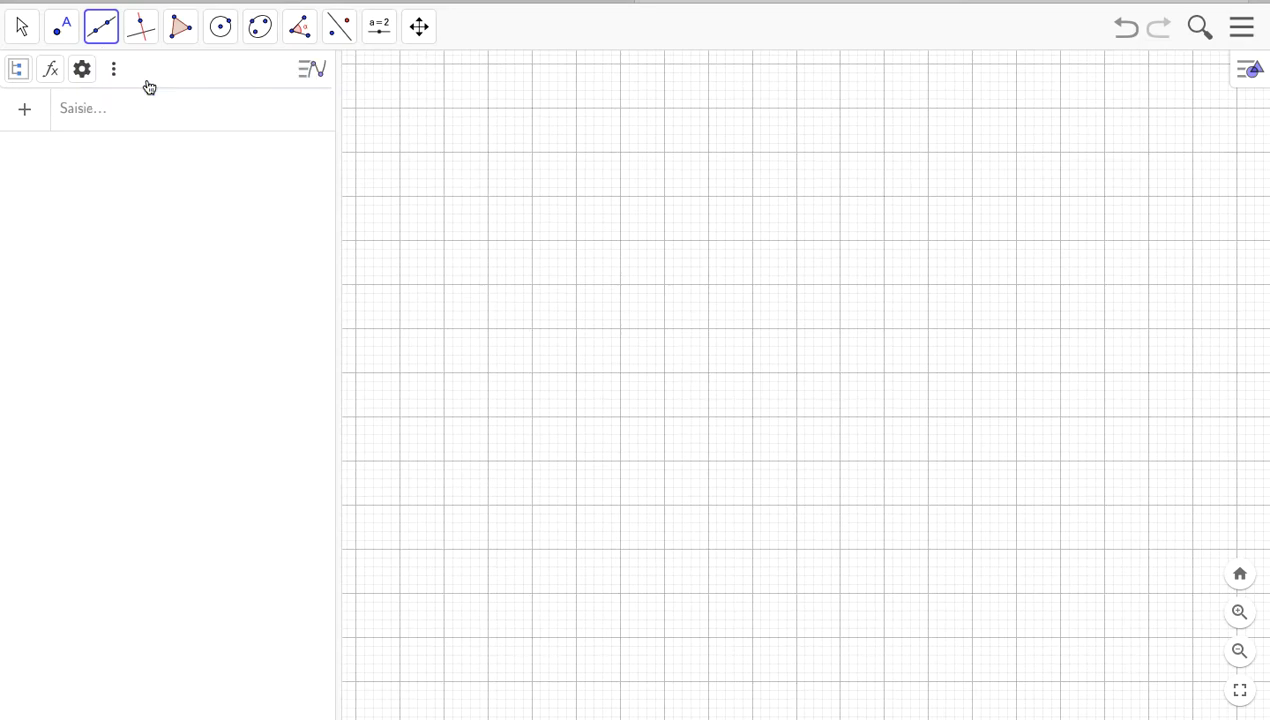
pyautogui.click(444, 417)
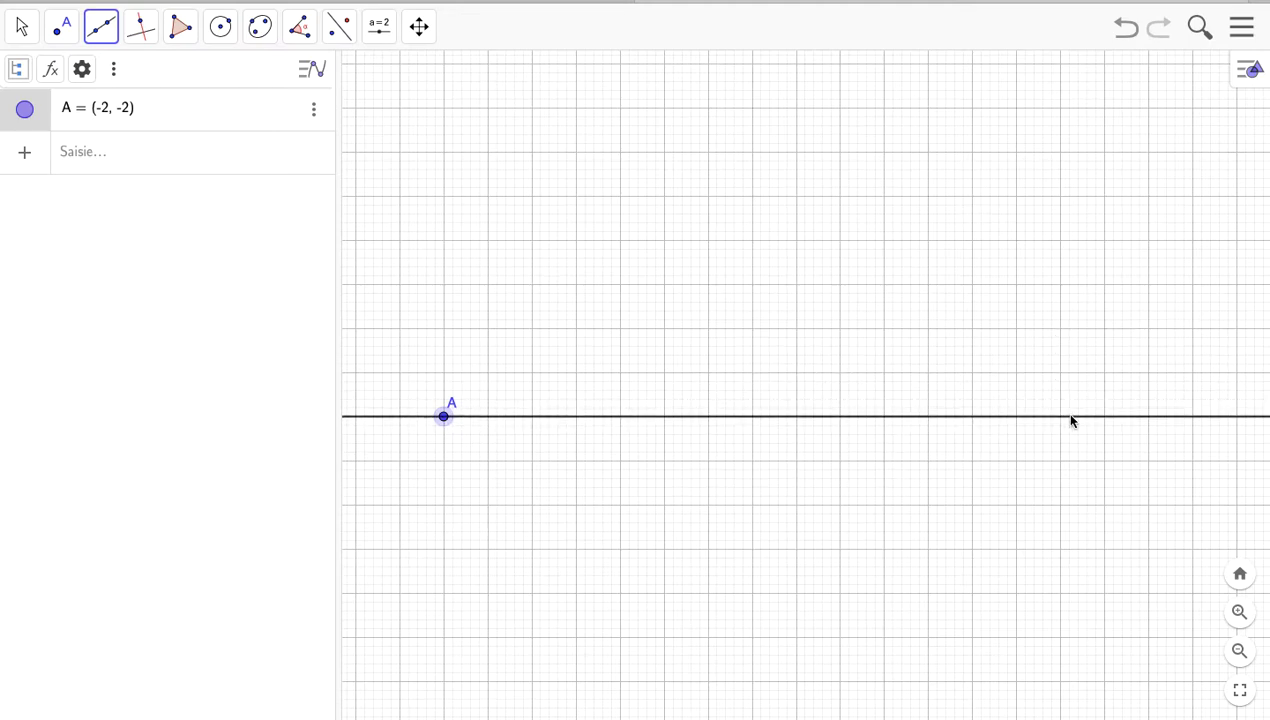
pyautogui.click(1105, 417)
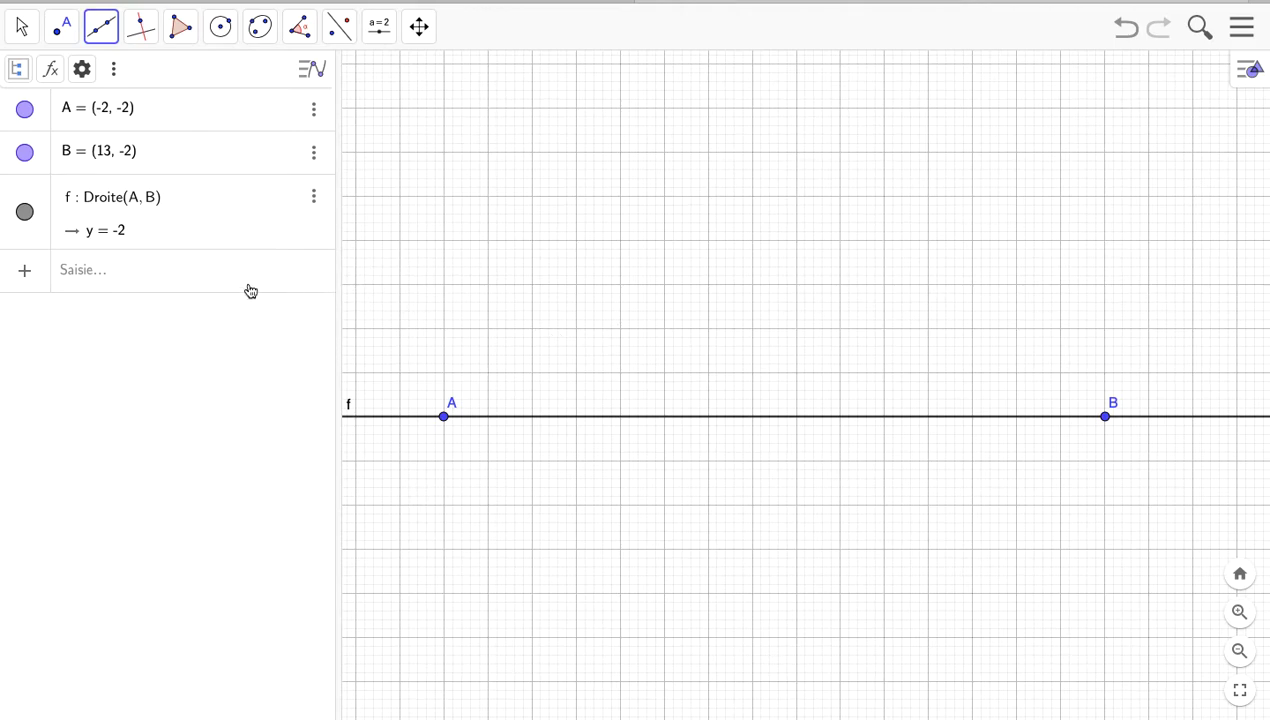
# Place a point attached to line AB at (6, -2), between A and B
pyautogui.click(75, 43)
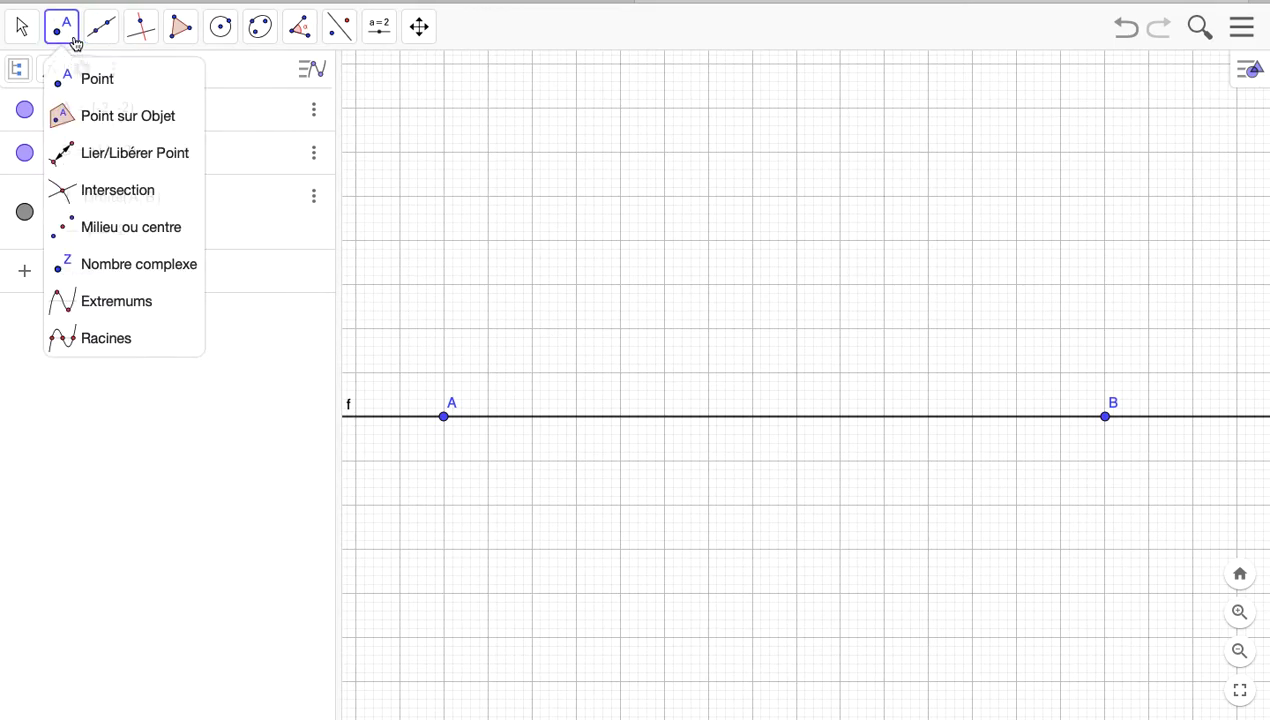
pyautogui.click(96, 118)
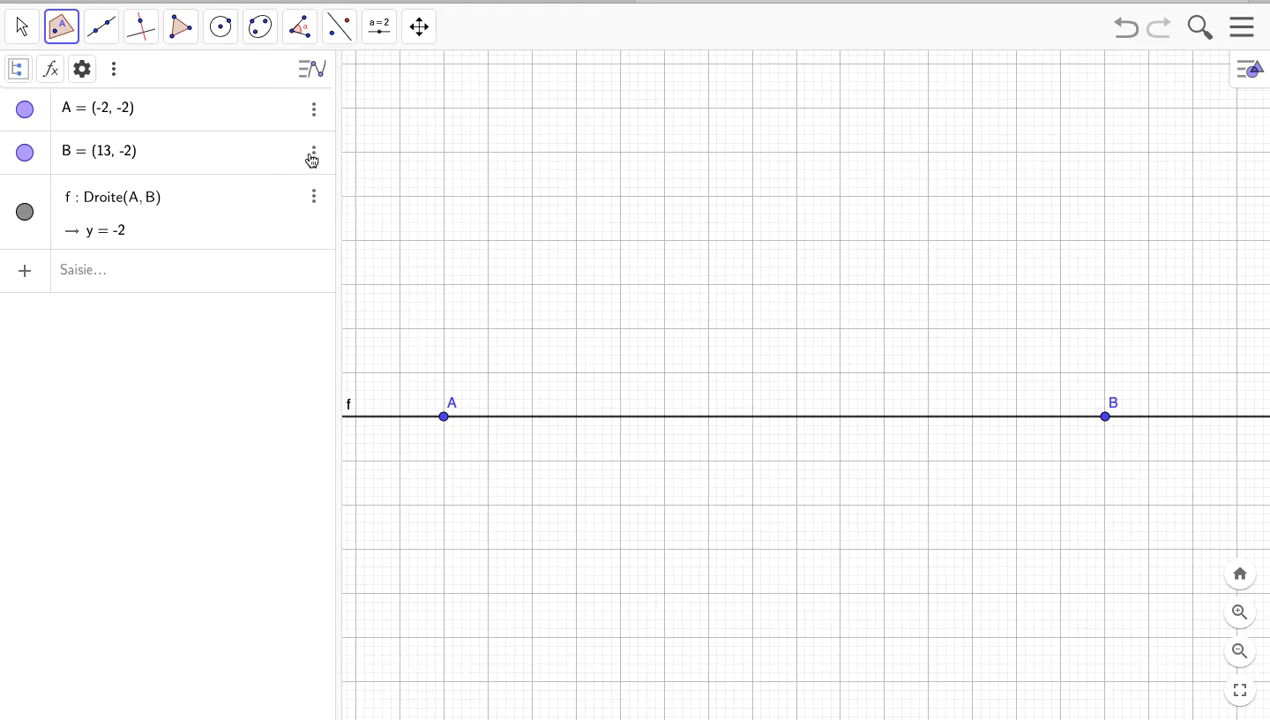
pyautogui.click(799, 417)
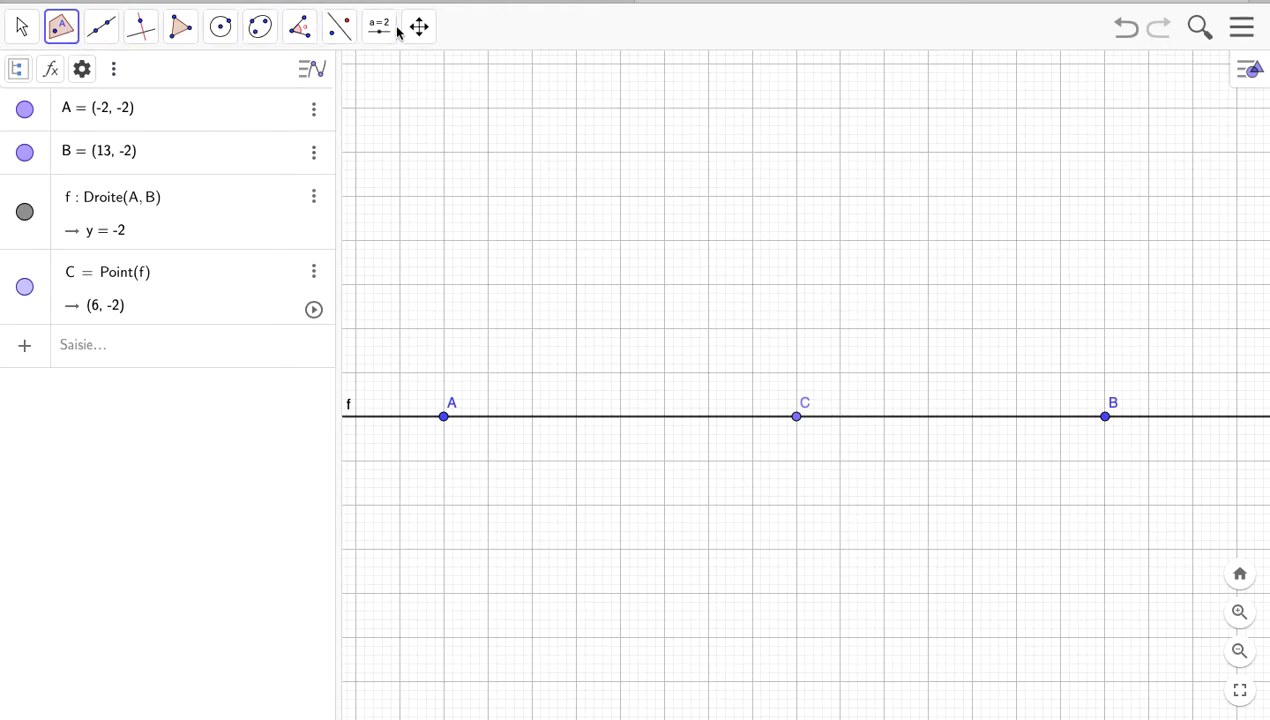
# Create a segment of given length 2.10 starting at point C
pyautogui.click(103, 35)
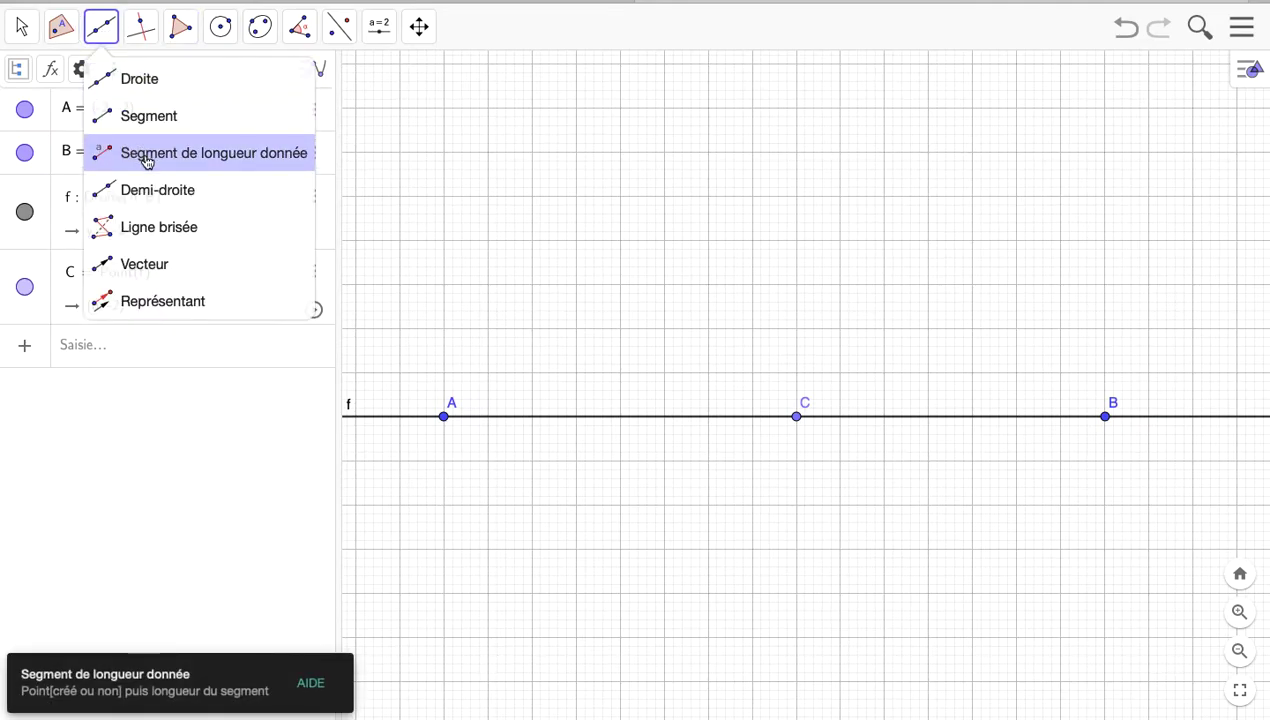
pyautogui.click(146, 160)
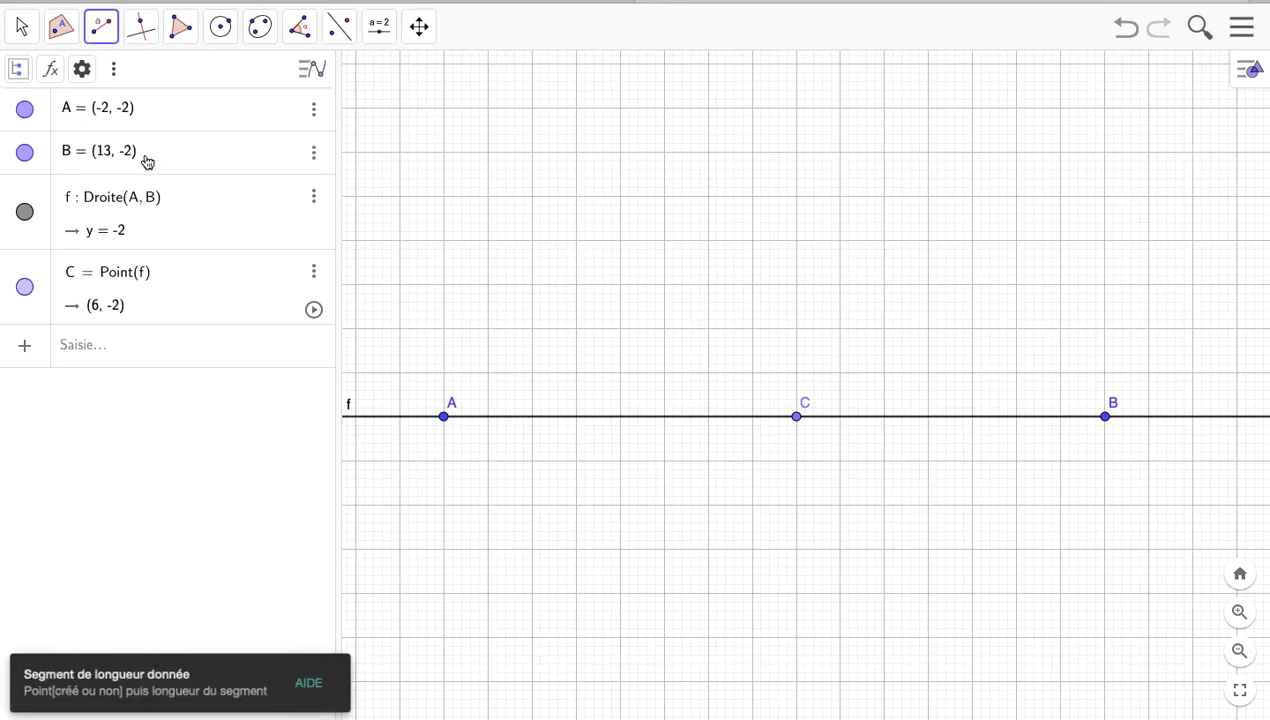
pyautogui.click(797, 417)
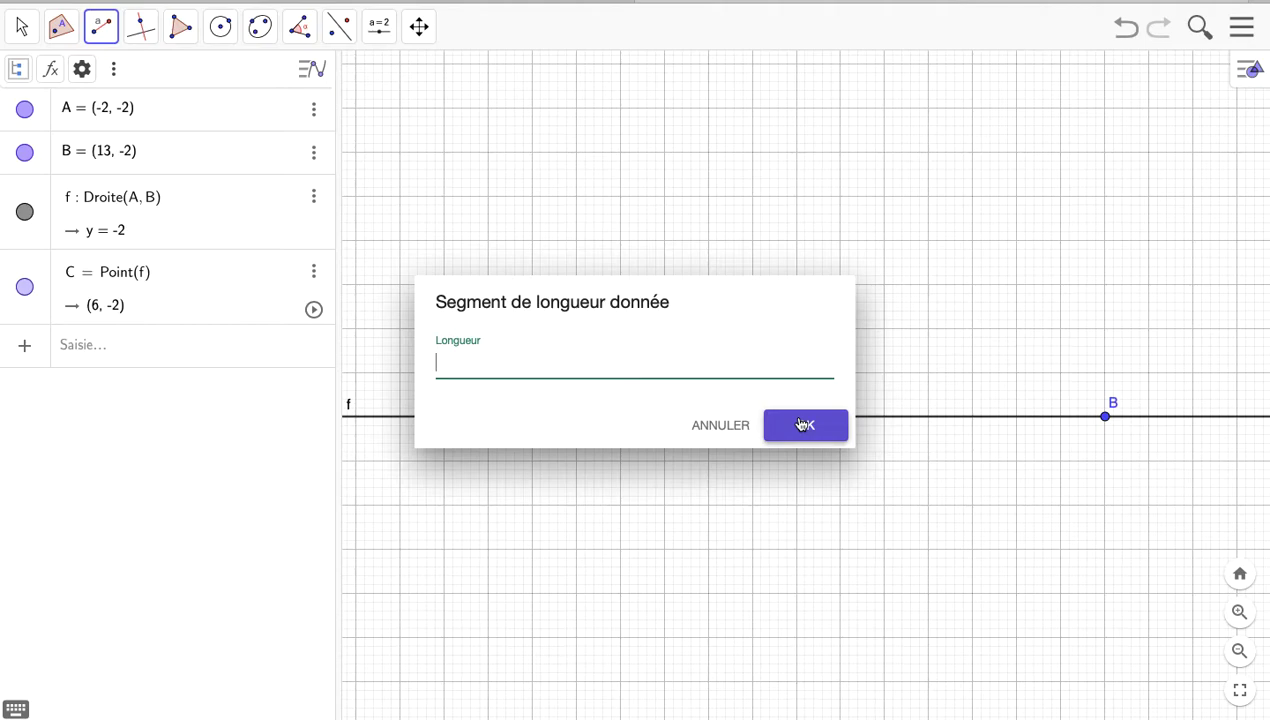
pyautogui.write('2,10')
pyautogui.click(838, 435)
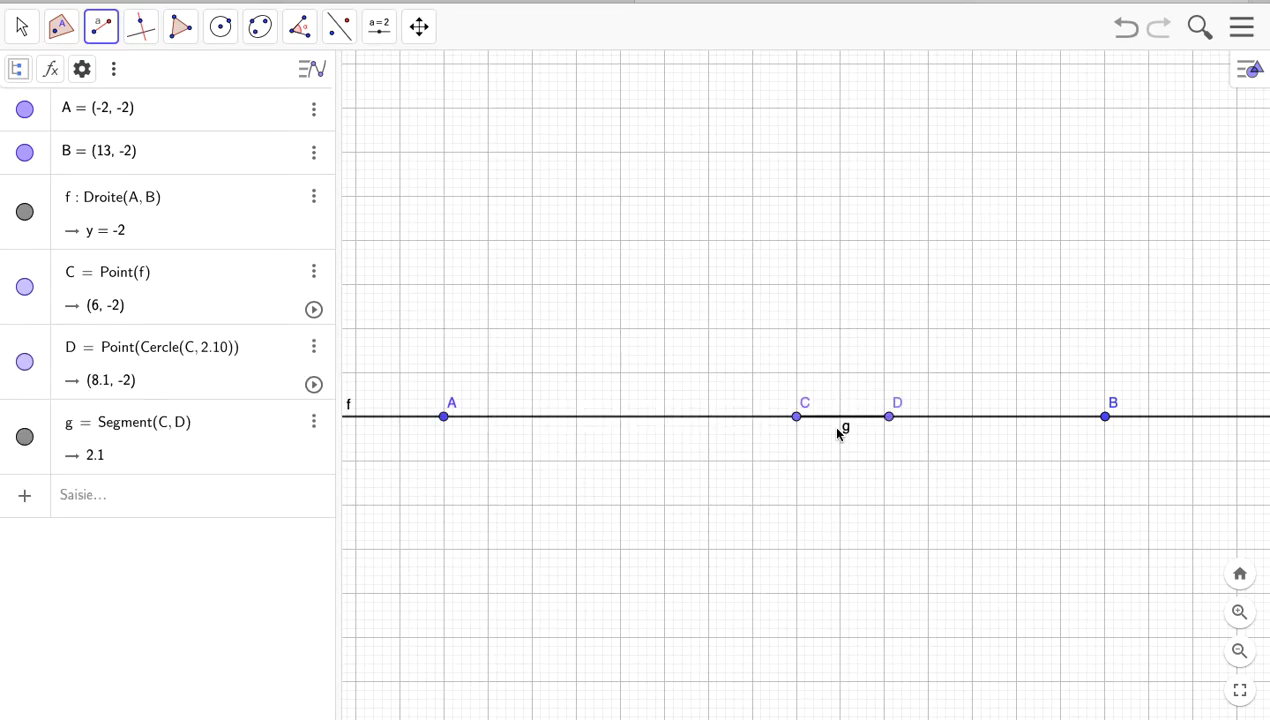
# Move point D slightly above line AB, to about (8.02, -1.44), so that segment CD is tilted
pyautogui.click(26, 30)
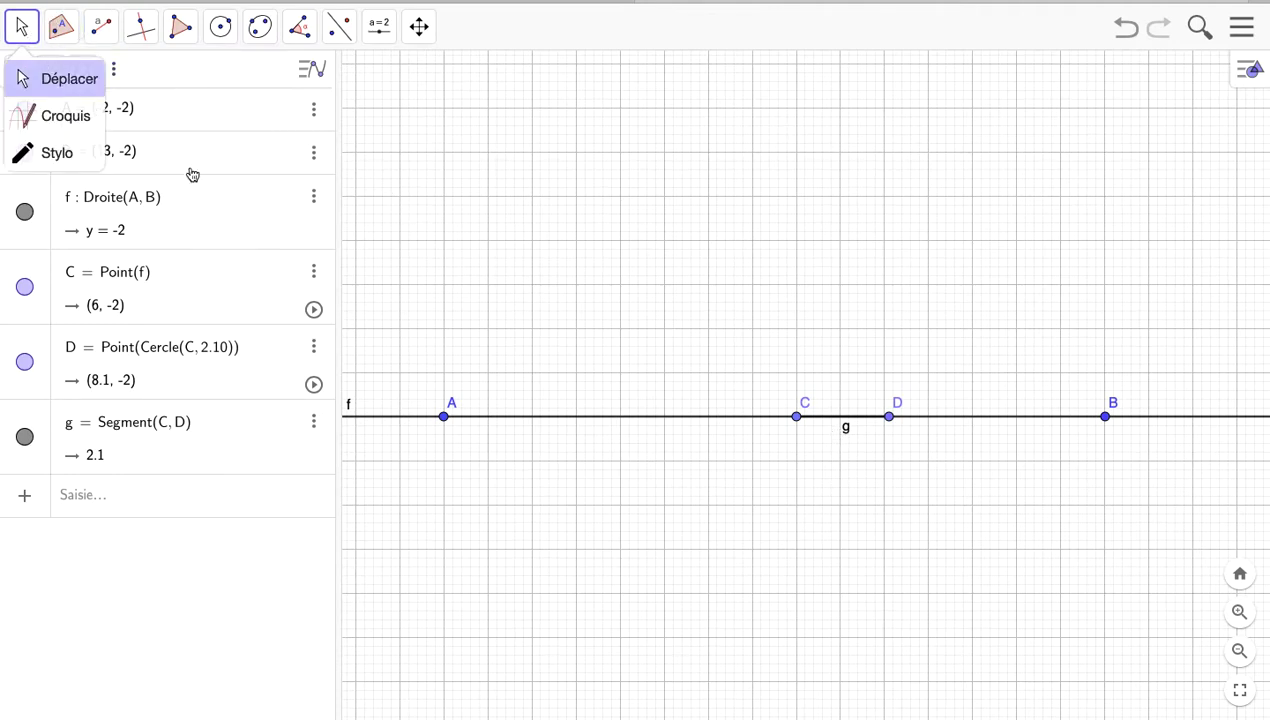
pyautogui.click(889, 418)
pyautogui.moveTo(889, 420); pyautogui.dragTo(885, 389)
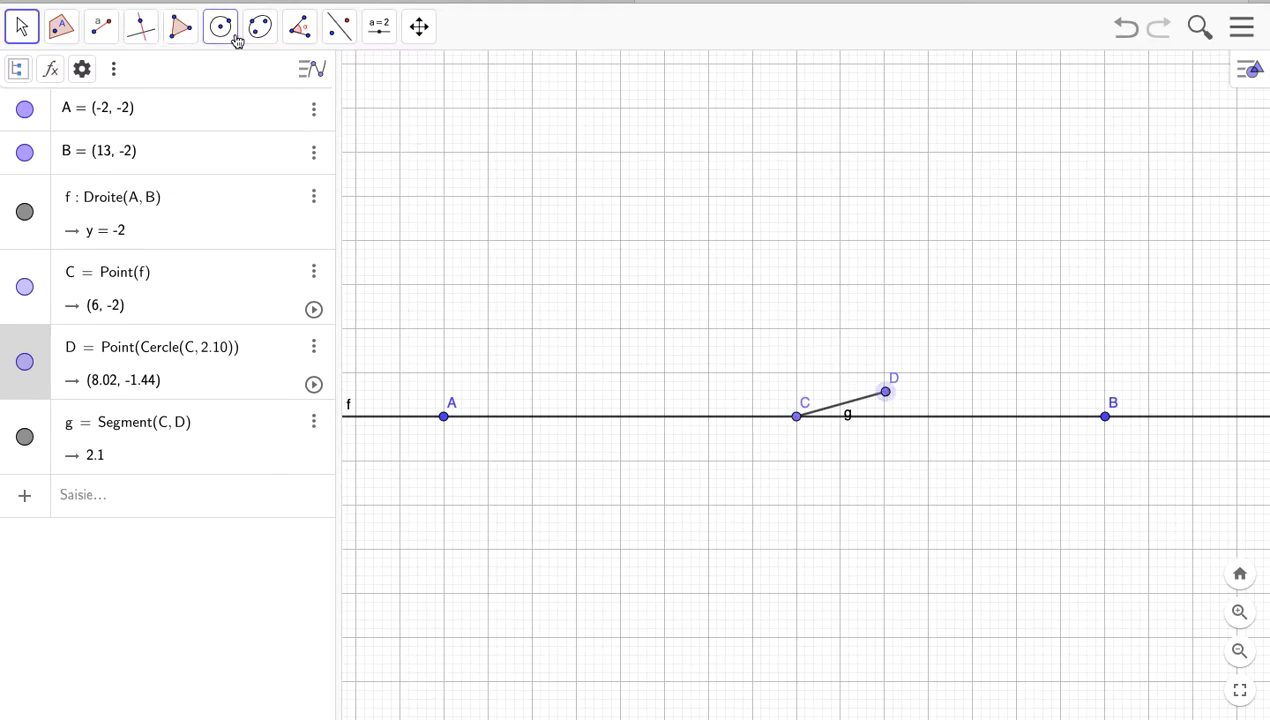
# Construct perpendiculars to segment CD through its endpoints D and C
pyautogui.click(146, 33)
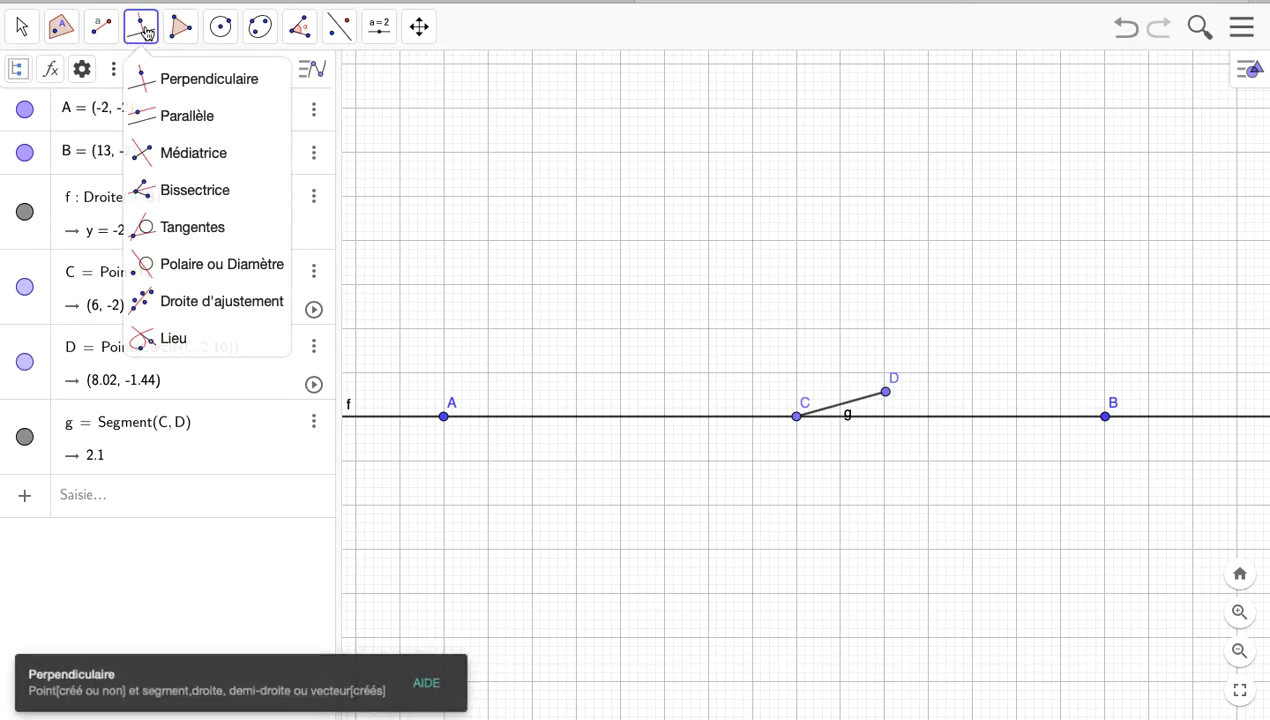
pyautogui.click(208, 85)
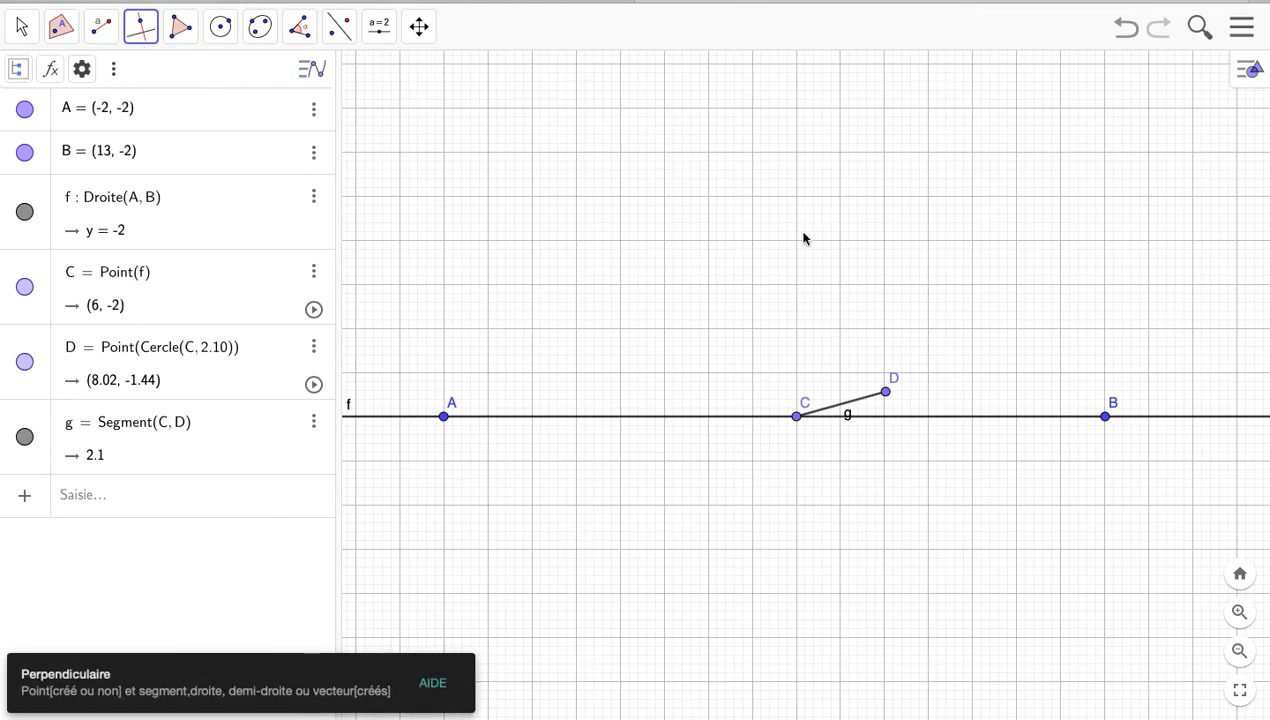
pyautogui.click(850, 408)
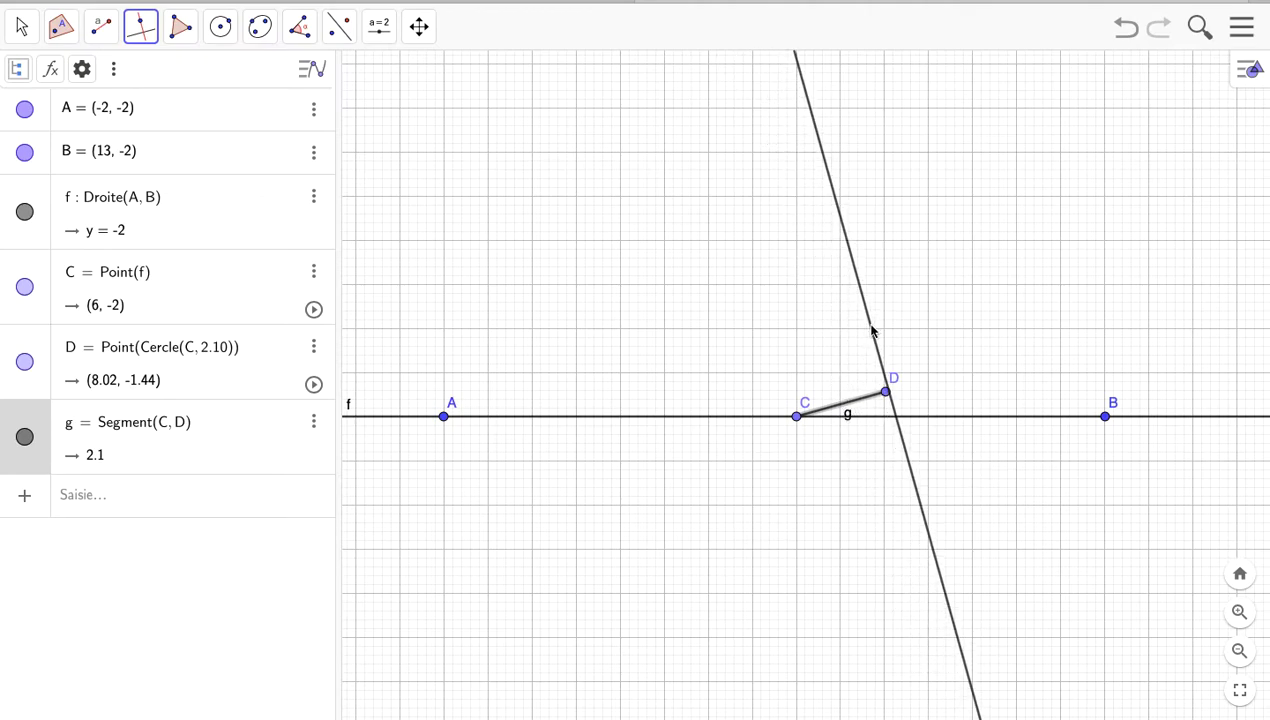
pyautogui.click(888, 396)
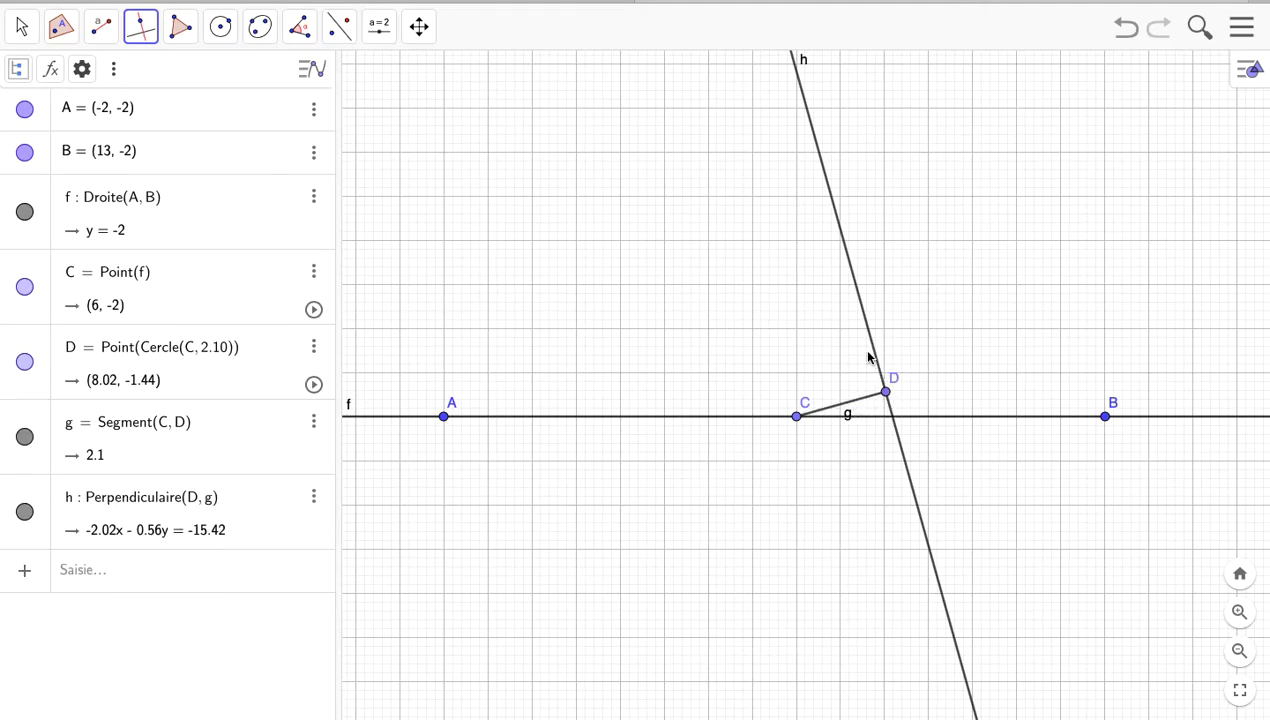
pyautogui.click(856, 406)
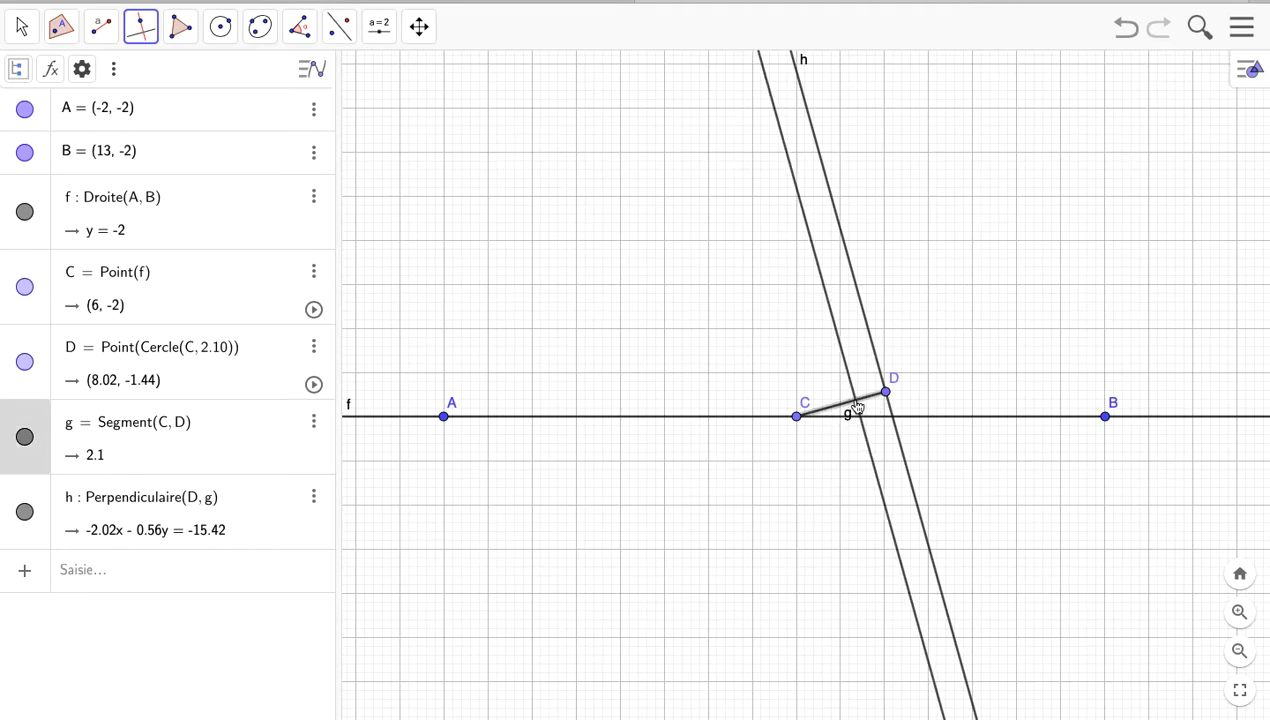
pyautogui.click(798, 418)
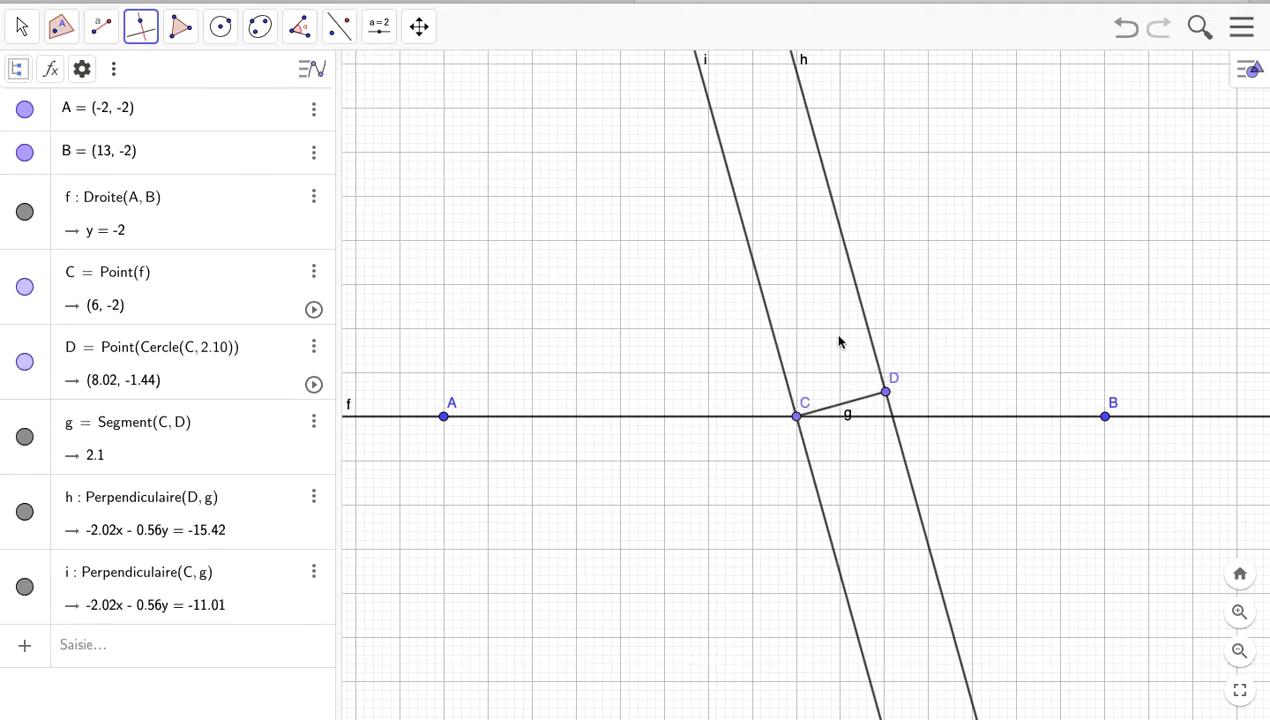
# Draw a circle centred at D with a radius of 0.7
pyautogui.click(219, 28)
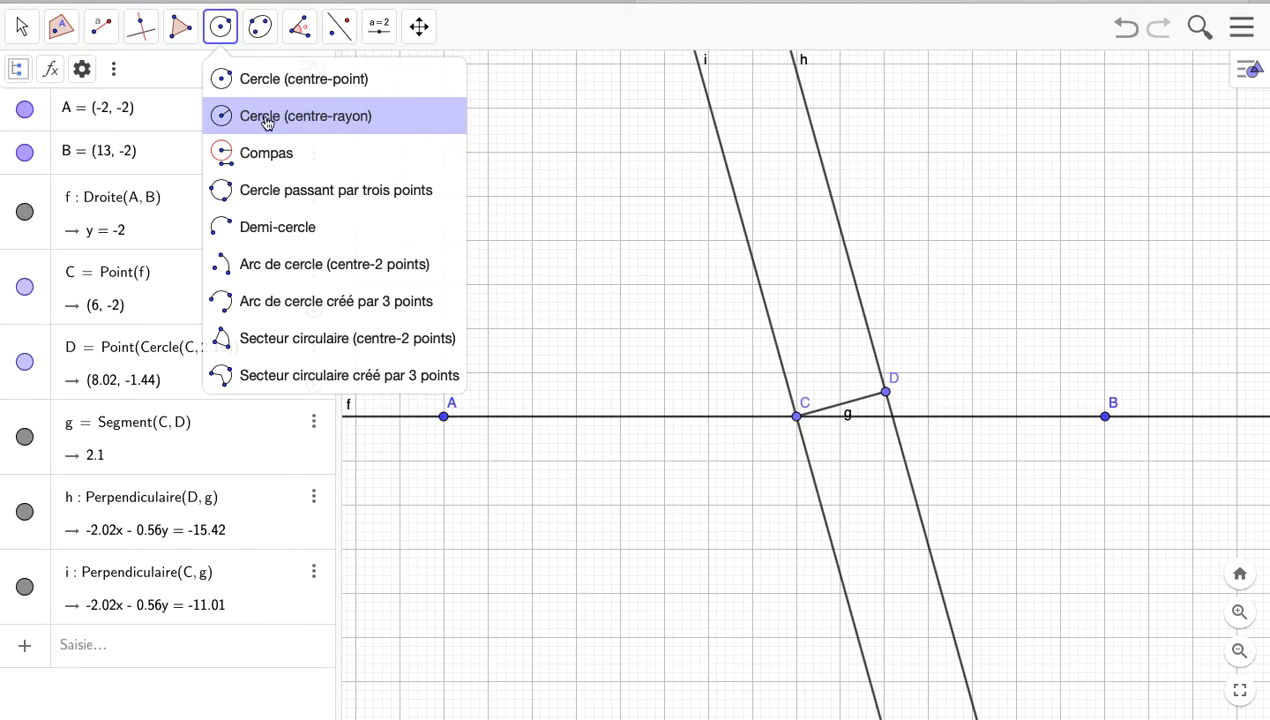
pyautogui.click(340, 118)
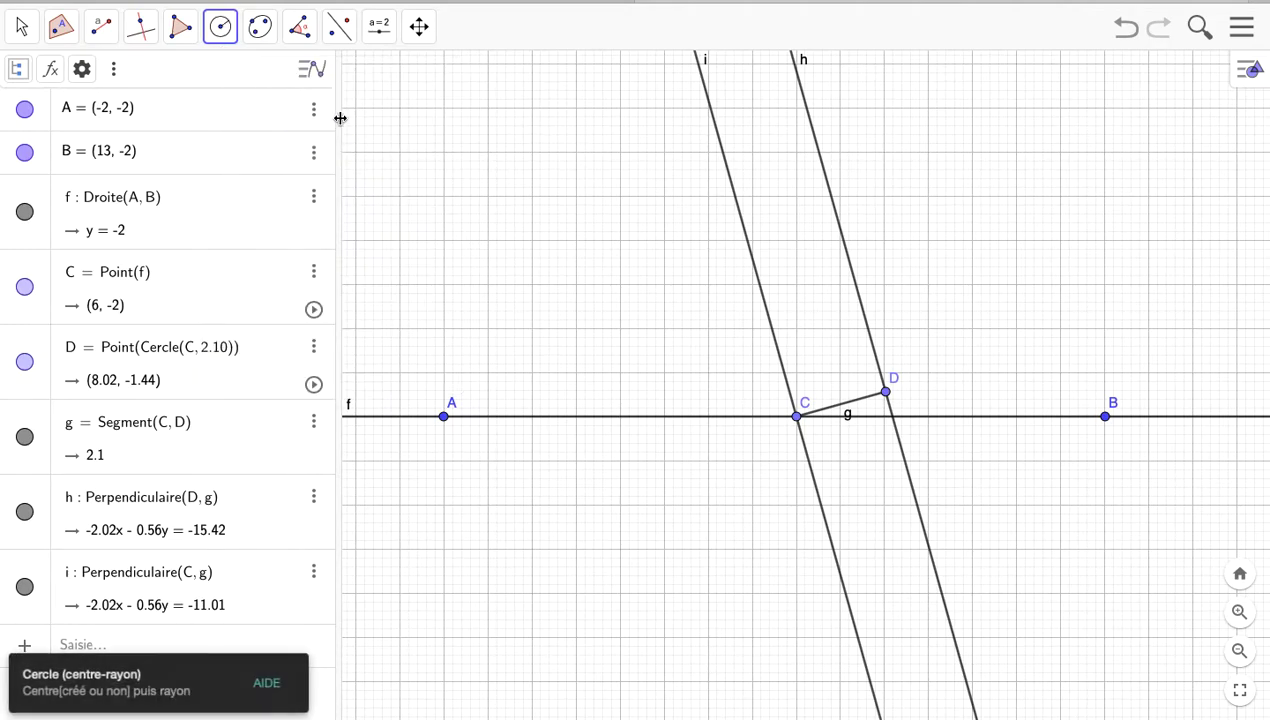
pyautogui.click(887, 393)
pyautogui.write('0')
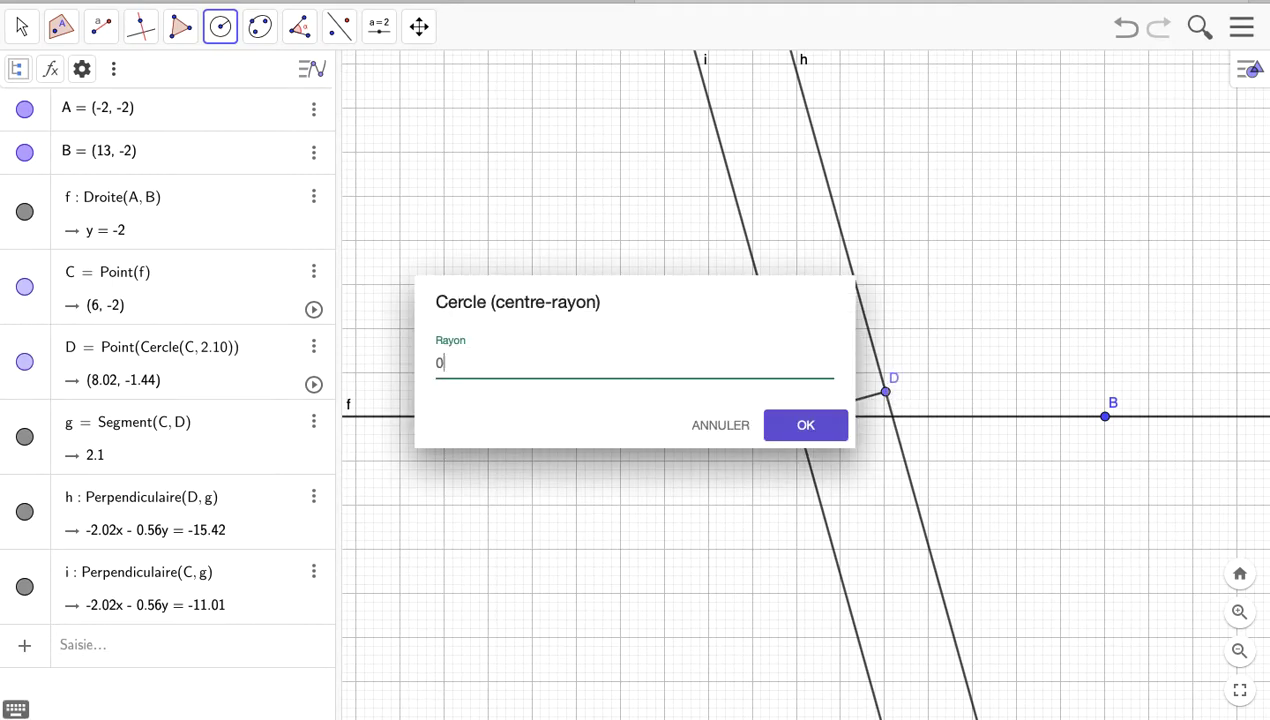
pyautogui.write(',7')
pyautogui.press('Return')
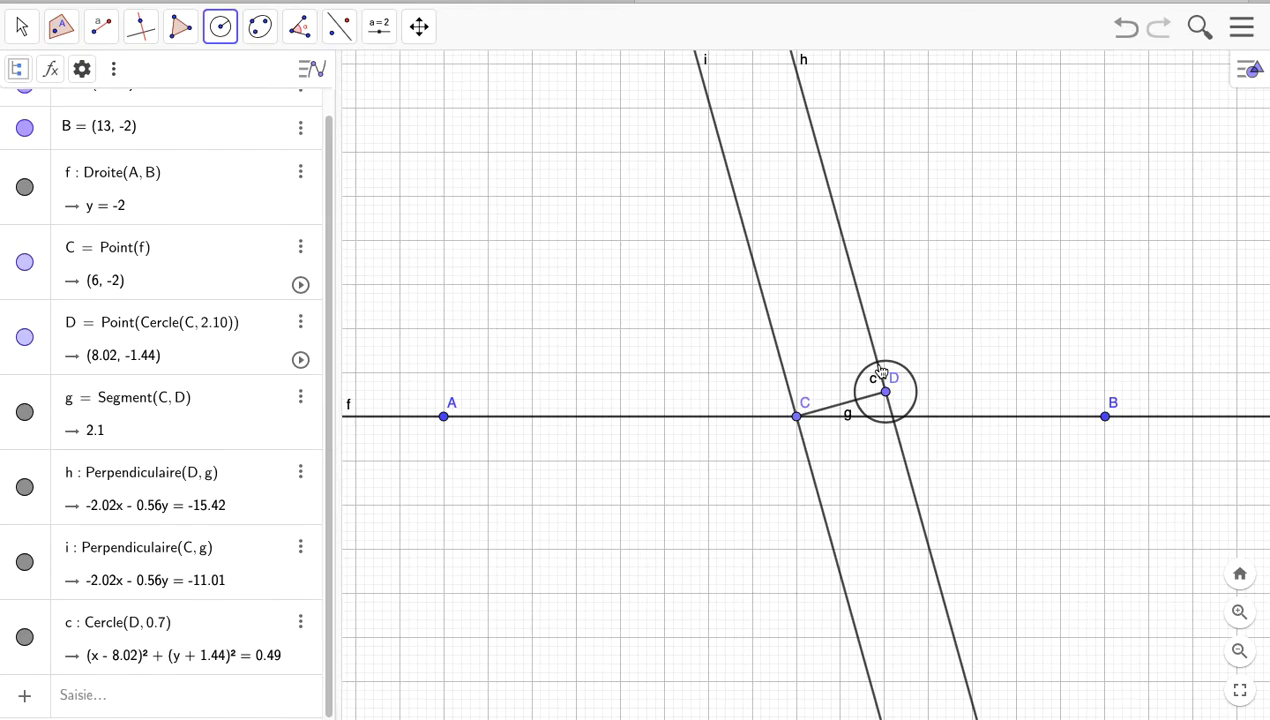
# Create the intersection points of the circle around D with the perpendicular through D
pyautogui.click(61, 27)
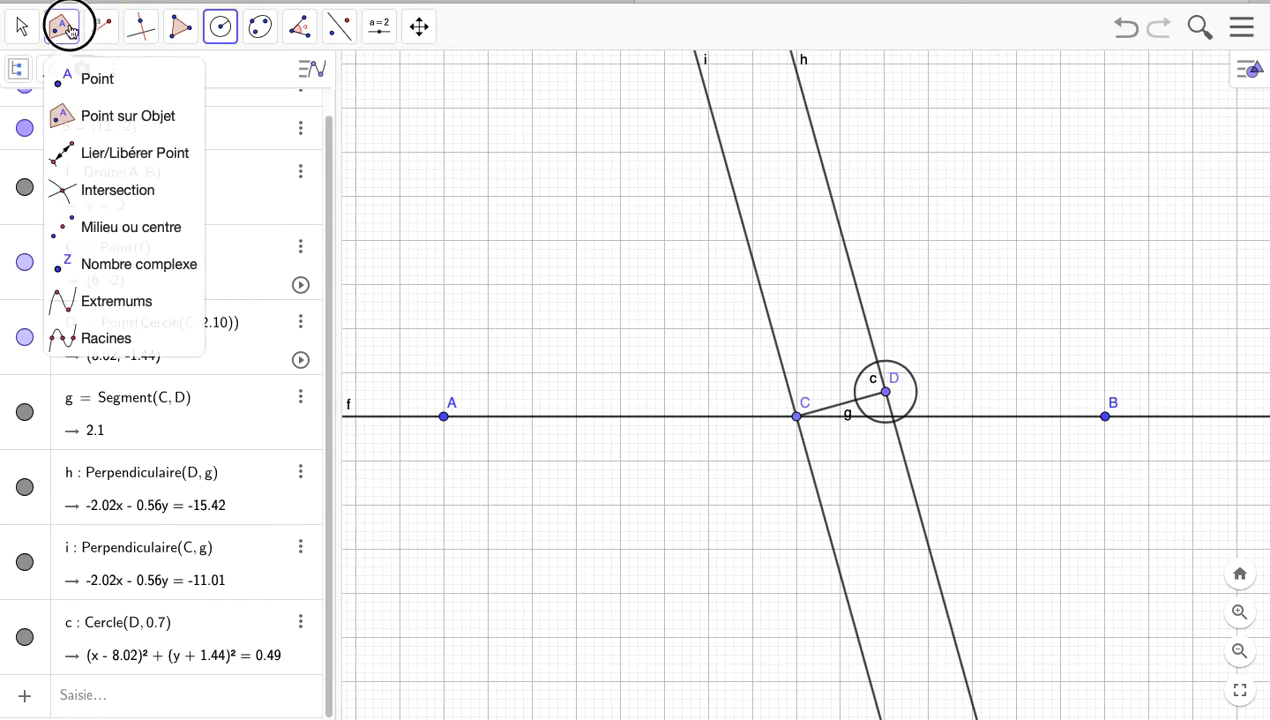
pyautogui.click(103, 197)
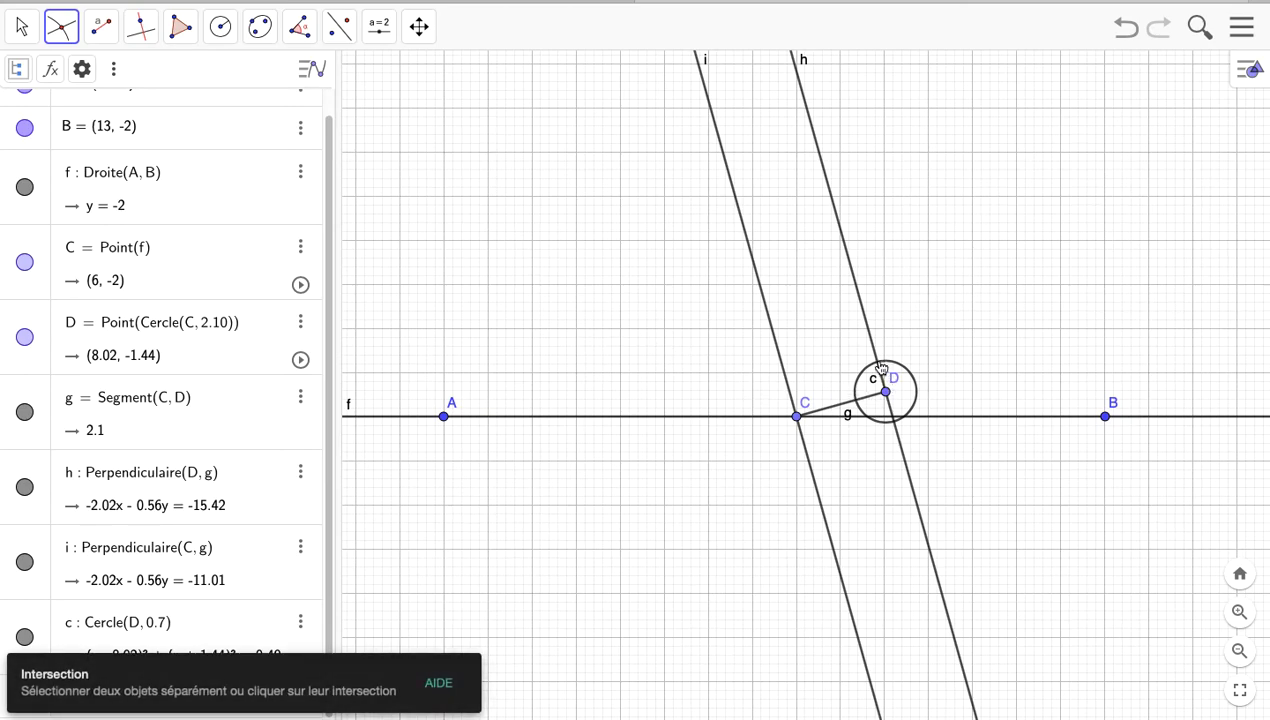
pyautogui.click(860, 296)
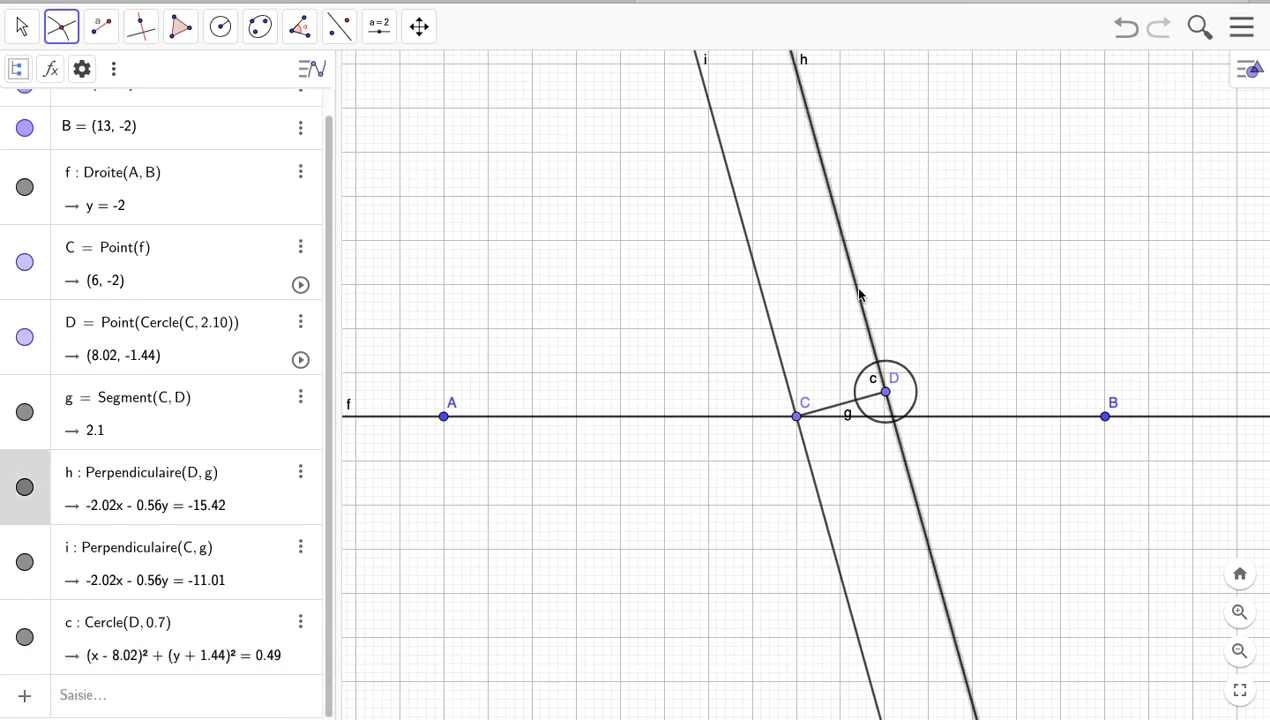
pyautogui.click(894, 369)
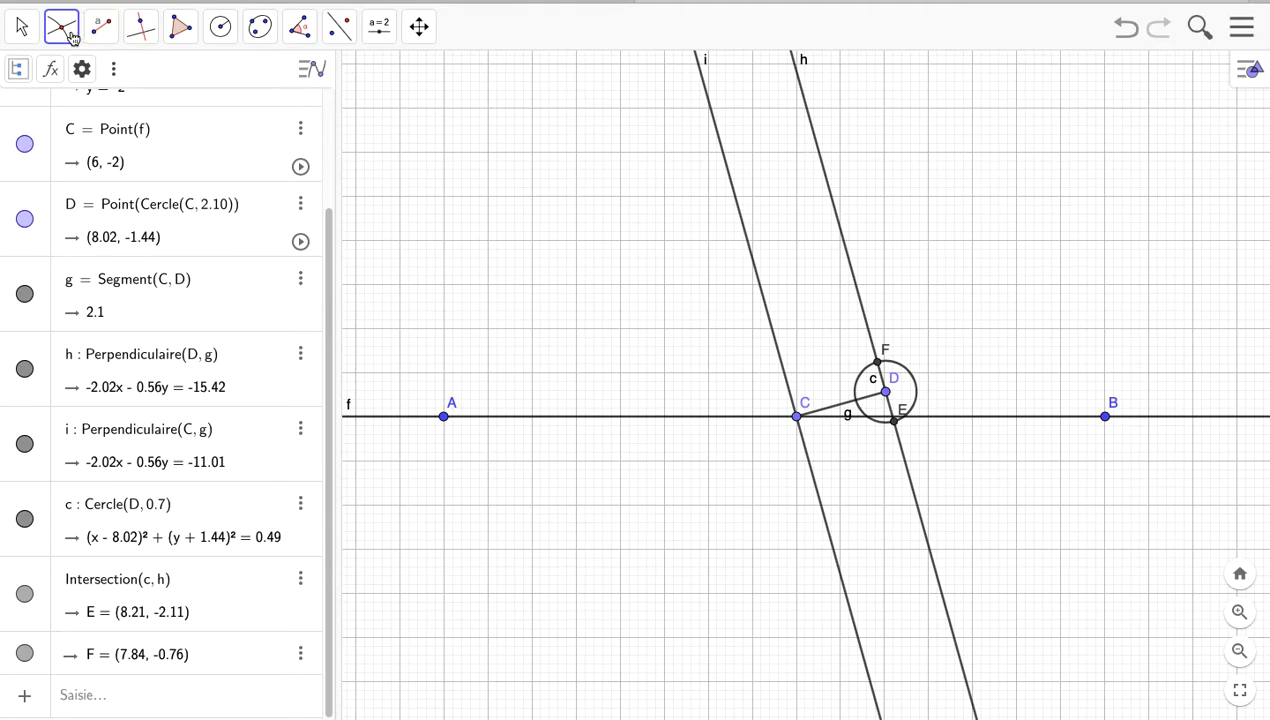
# Construct a parallel to segment CD through point F, the circle's upper intersection point
pyautogui.click(140, 30)
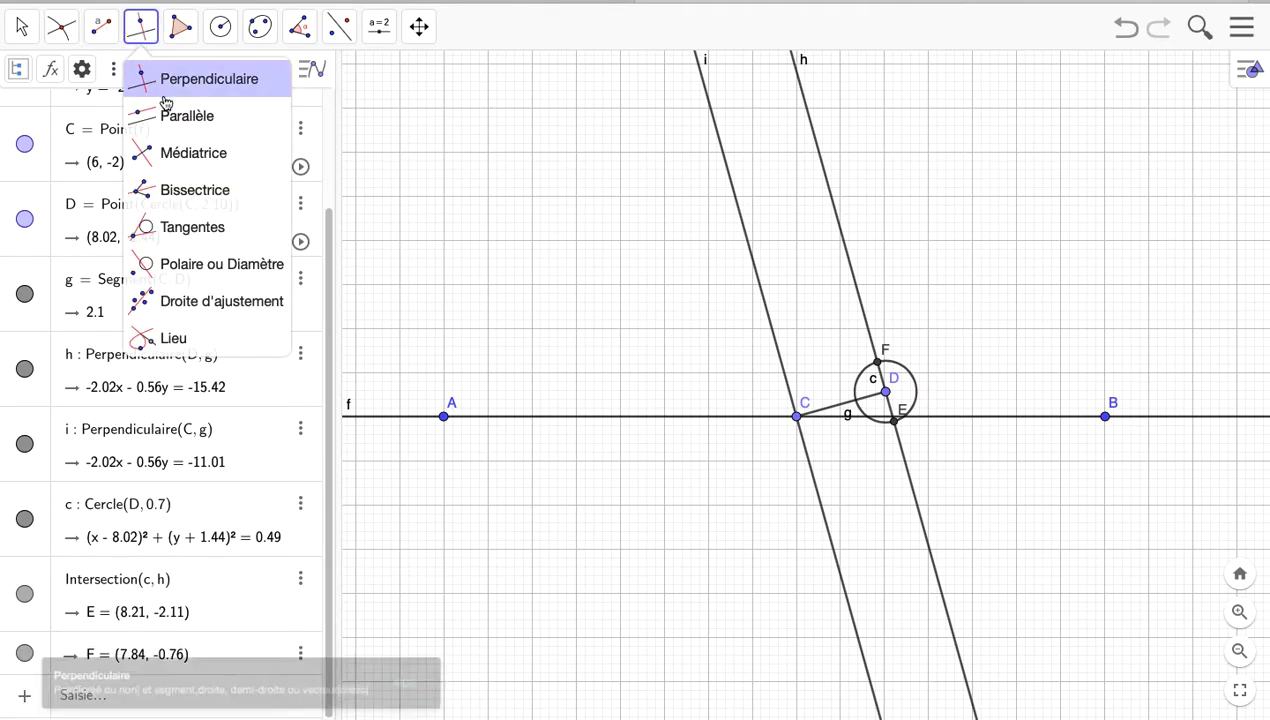
pyautogui.click(192, 118)
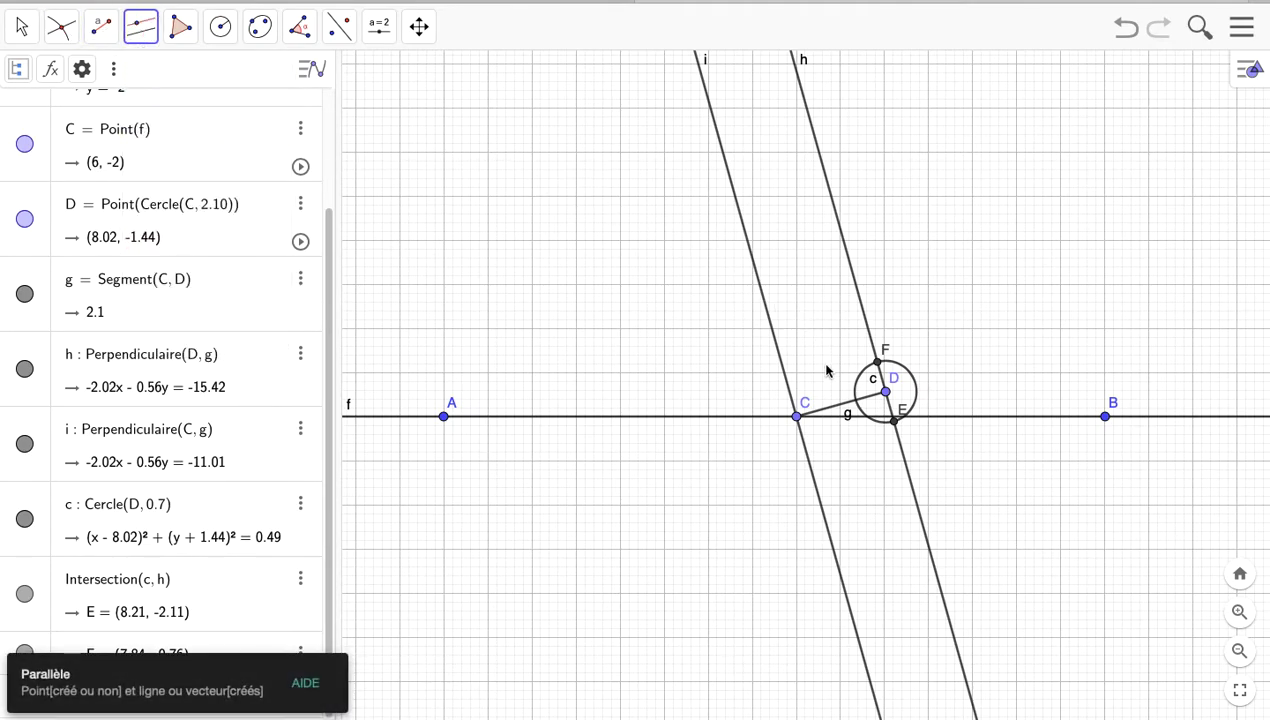
pyautogui.click(840, 411)
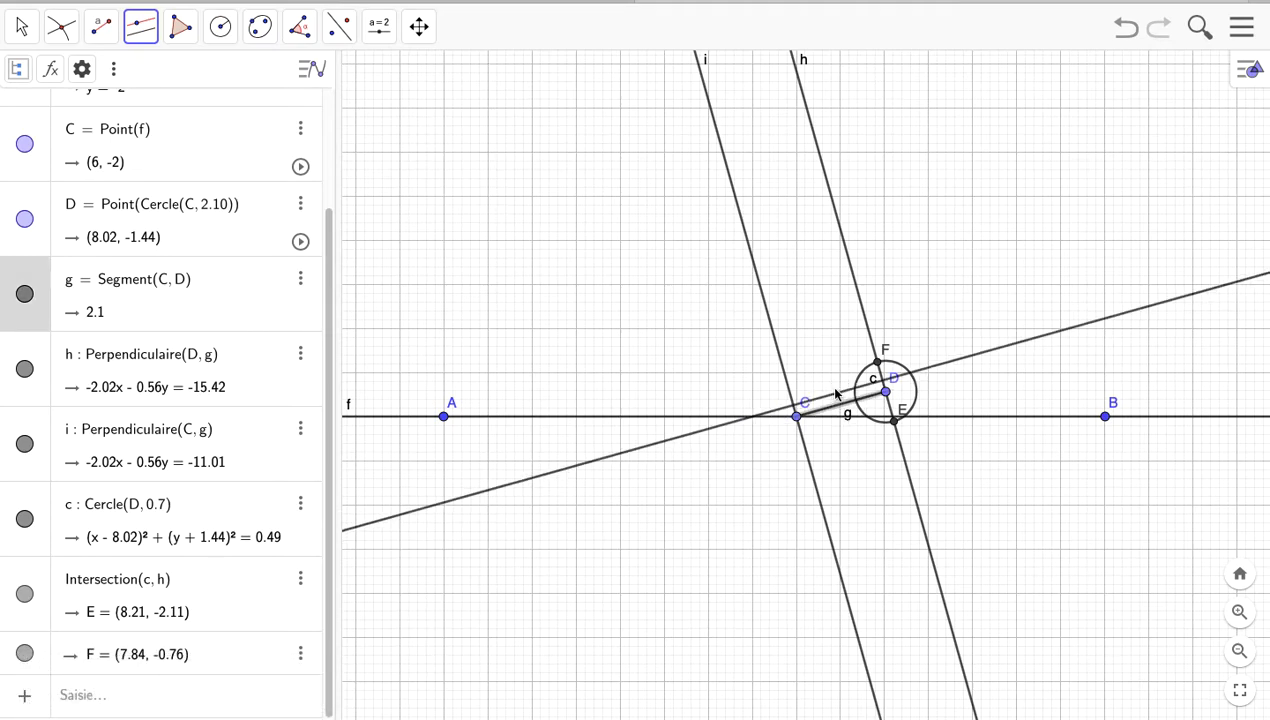
pyautogui.click(877, 364)
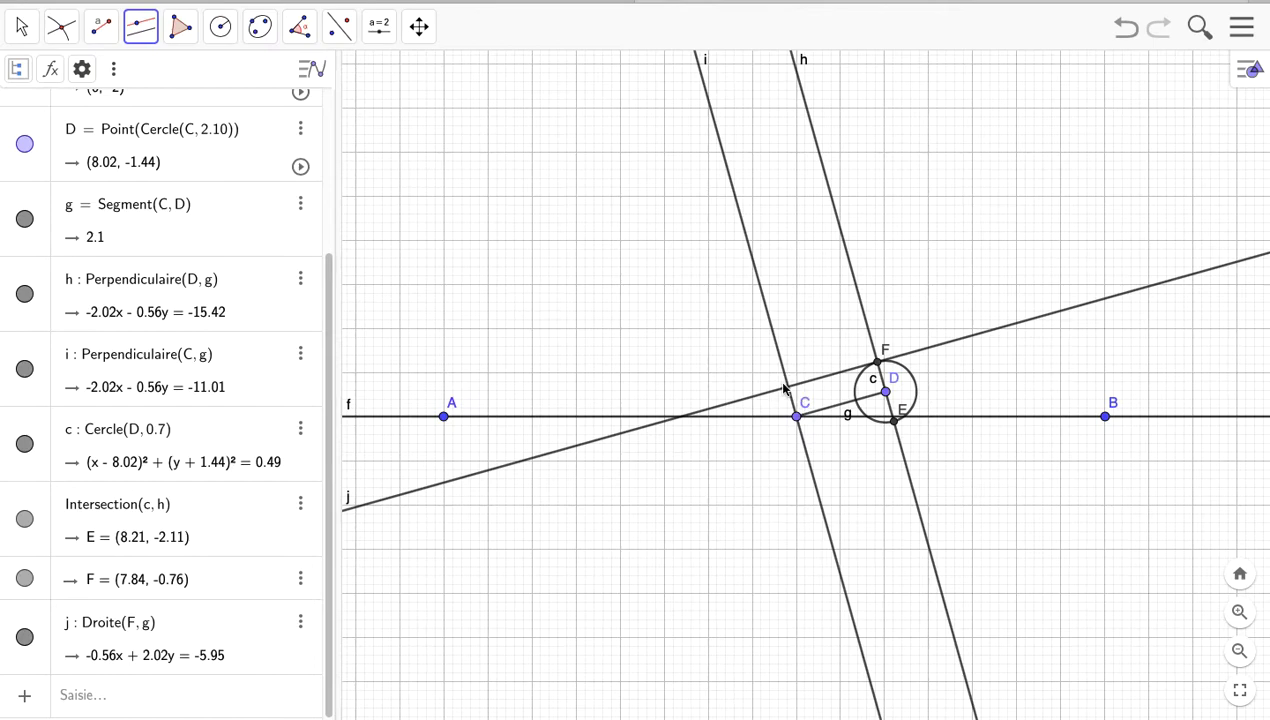
# Create the intersection point of the perpendicular through C and the parallel line through F
pyautogui.click(61, 27)
pyautogui.click(125, 198)
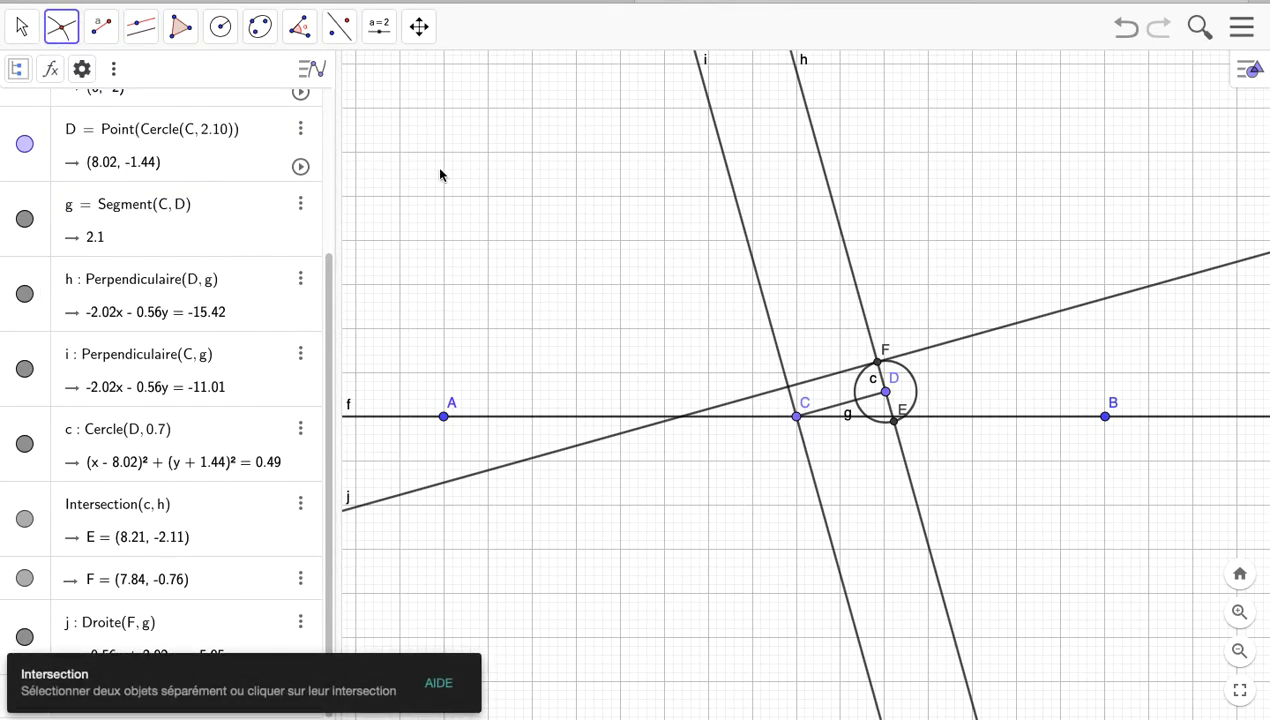
pyautogui.click(779, 356)
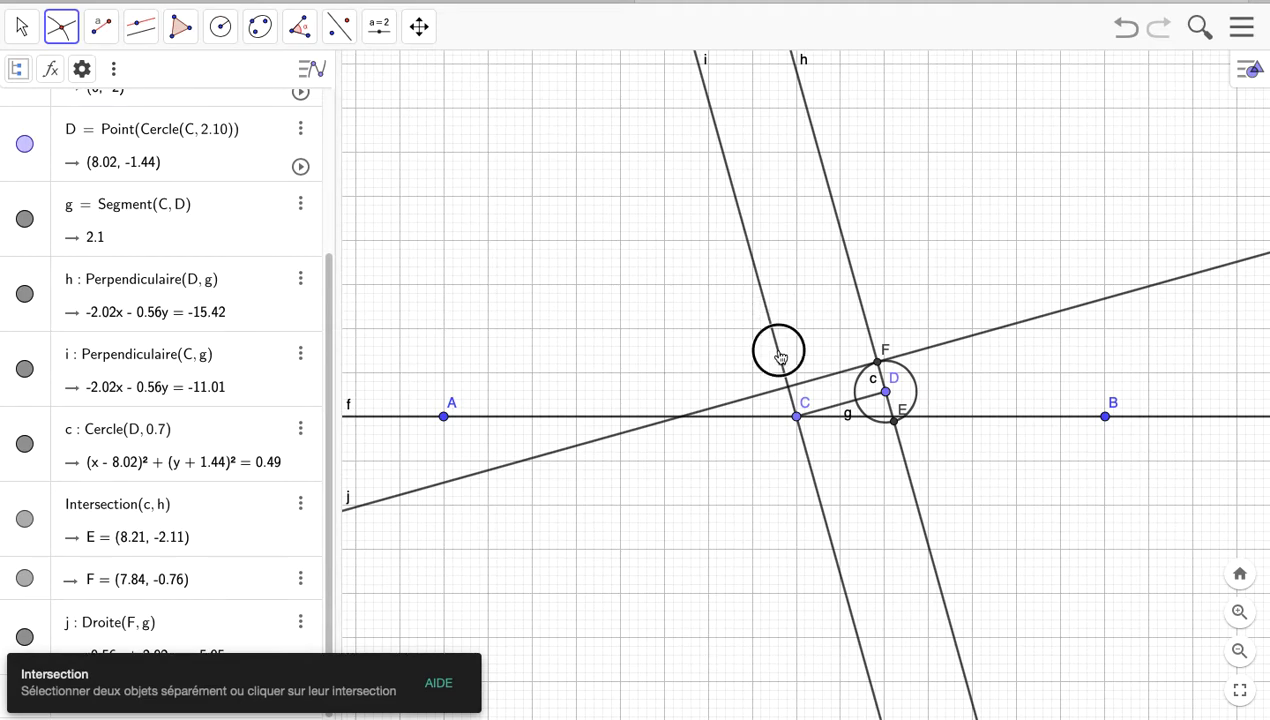
pyautogui.click(817, 385)
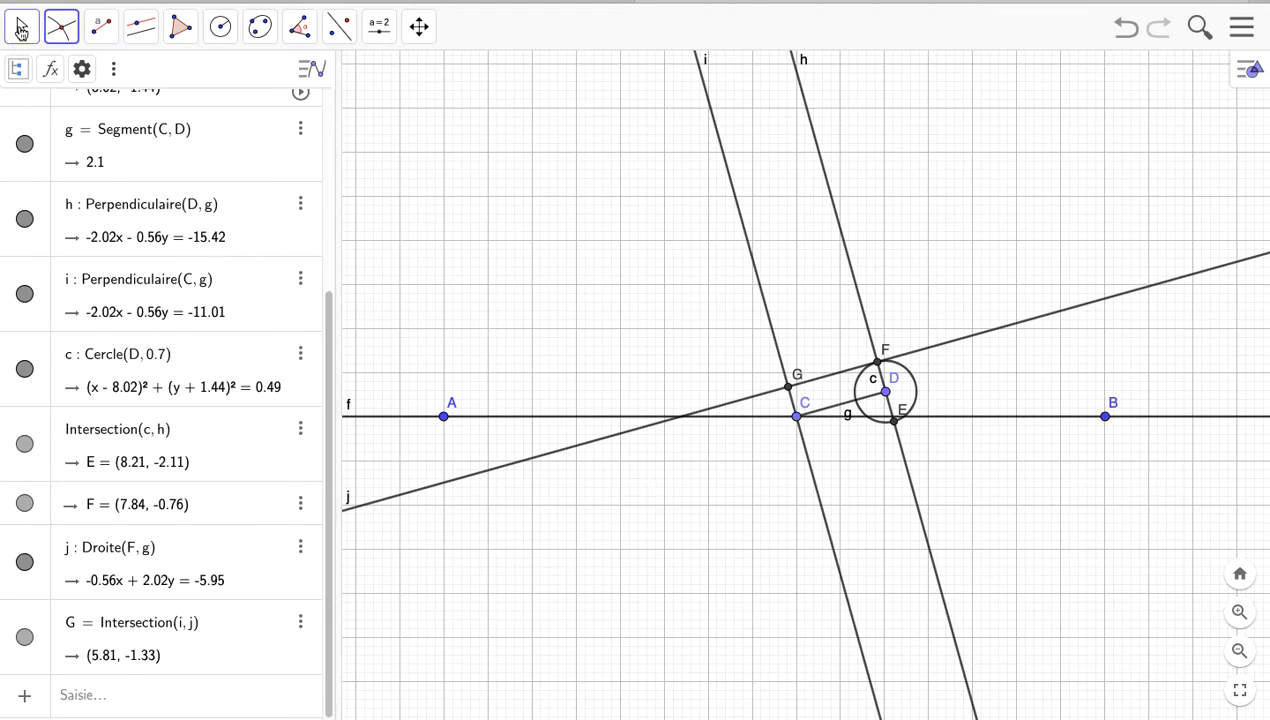
# Hide point B while leaving line AB displayed
pyautogui.click(20, 30)
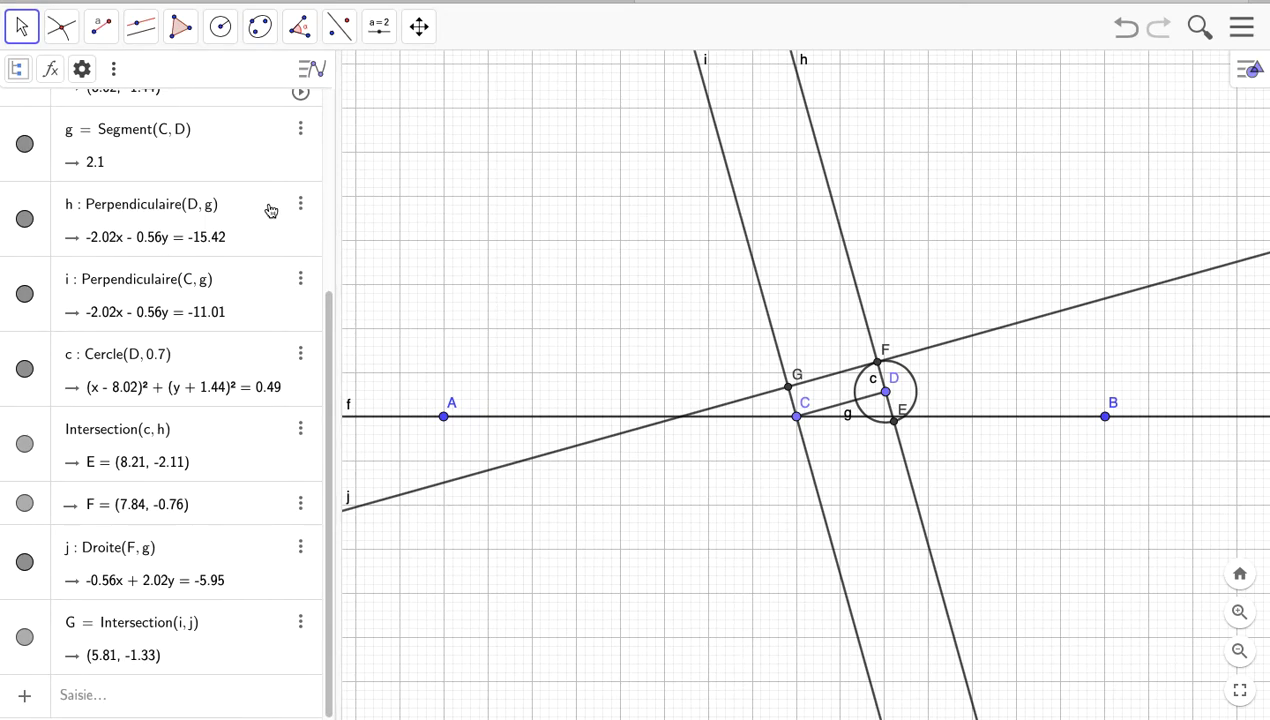
pyautogui.scroll(2, 300, 300)
pyautogui.moveTo(320, 289); pyautogui.dragTo(322, 153)
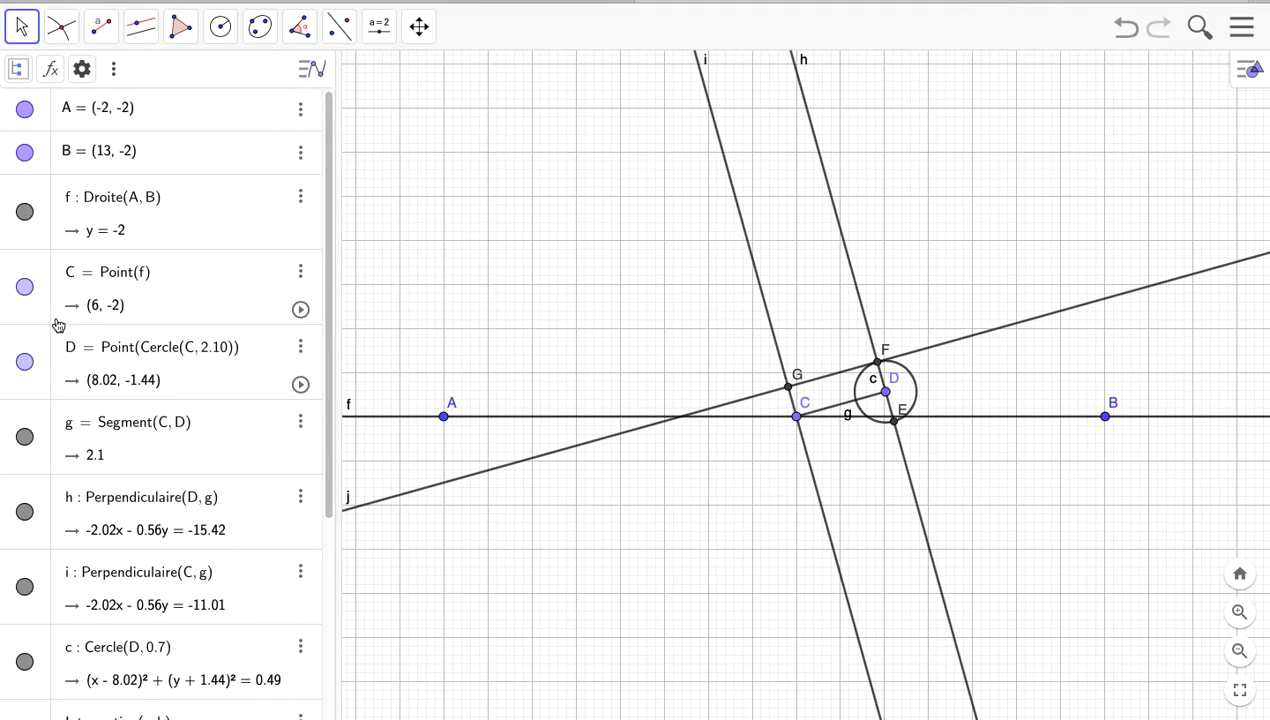
pyautogui.click(24, 154)
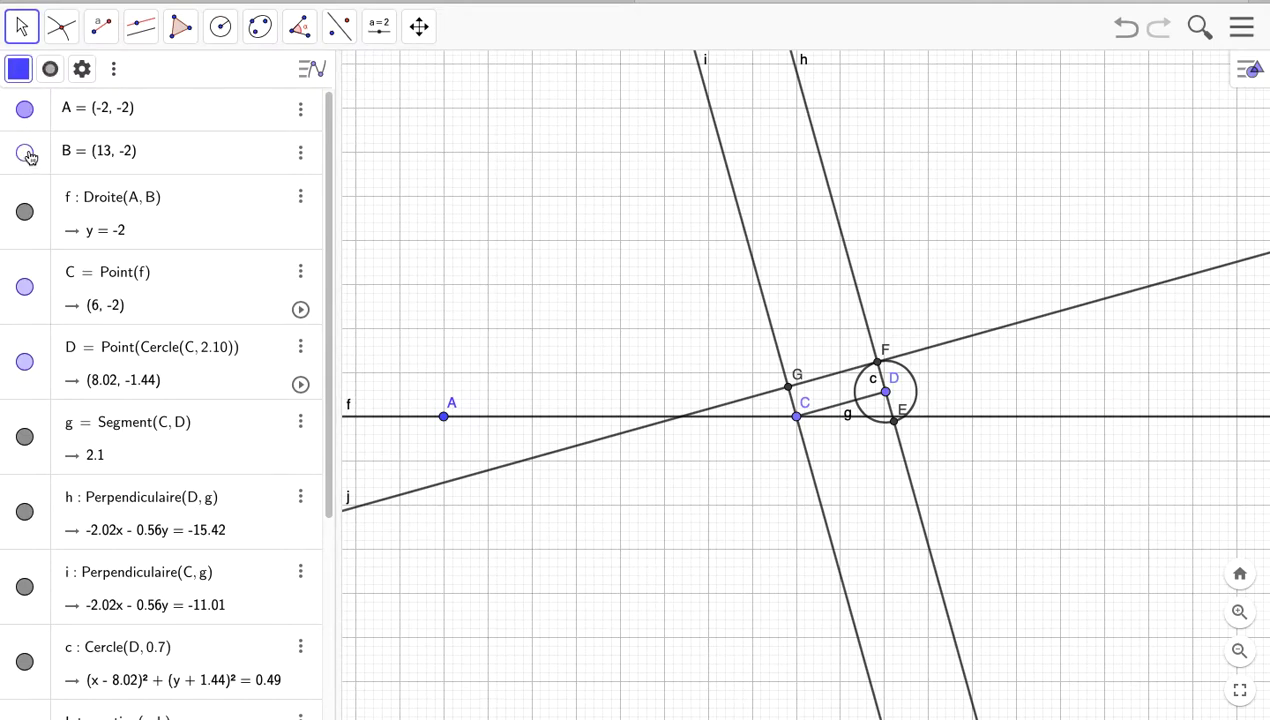
pyautogui.click(25, 214)
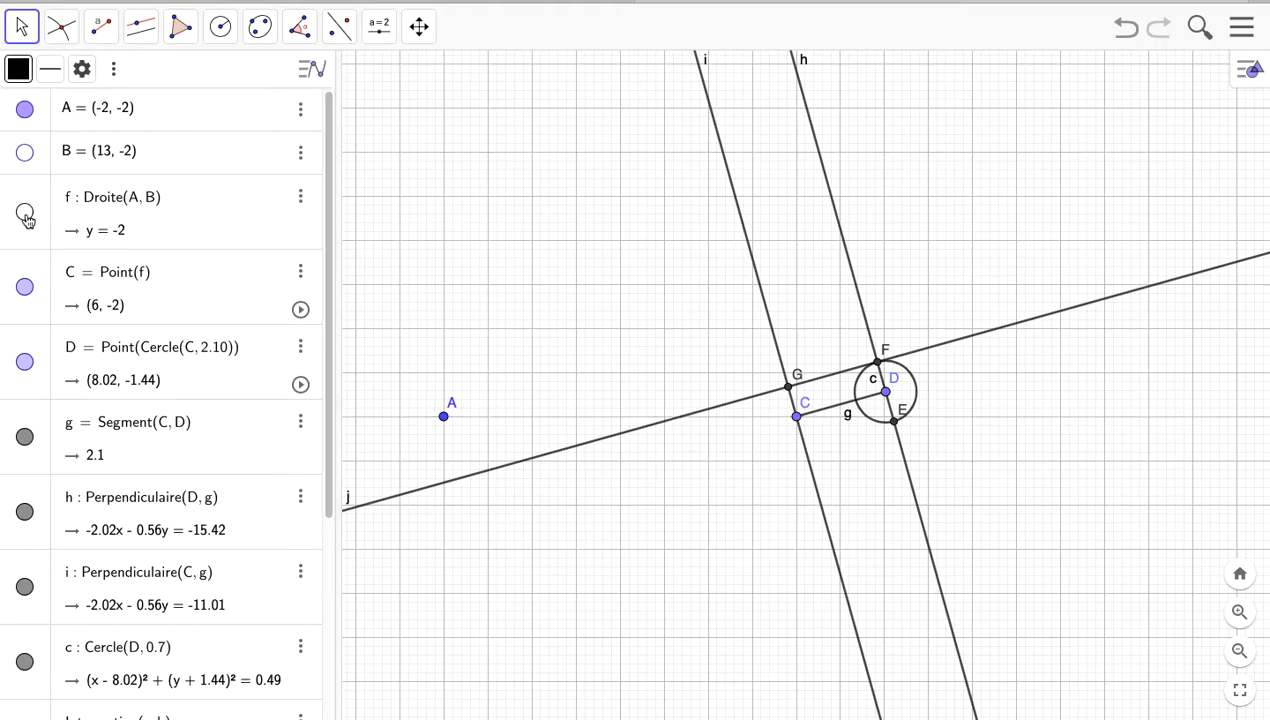
pyautogui.click(25, 213)
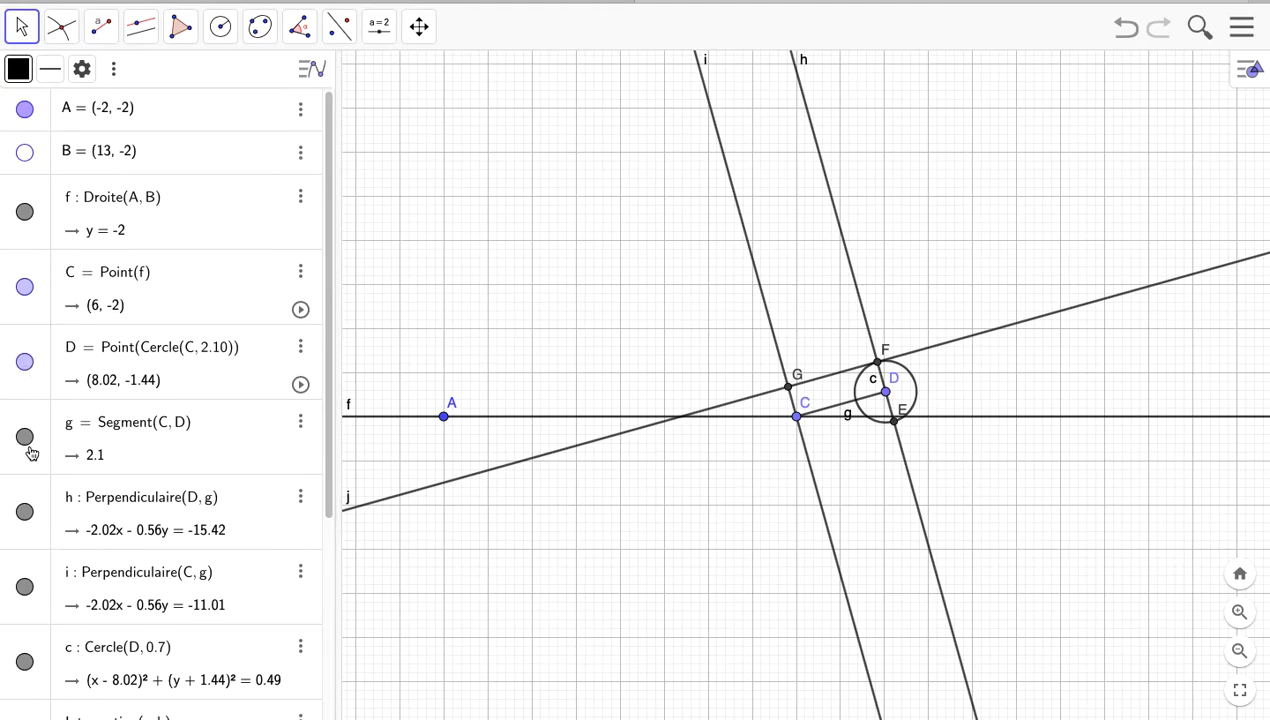
# Hide the construction aids: perpendiculars h and i, the 0.7 circle around D, point E and parallel line j
pyautogui.moveTo(326, 464)
pyautogui.mouseDown()
pyautogui.moveTo(330, 480)
pyautogui.moveTo(321, 460)
pyautogui.mouseUp()
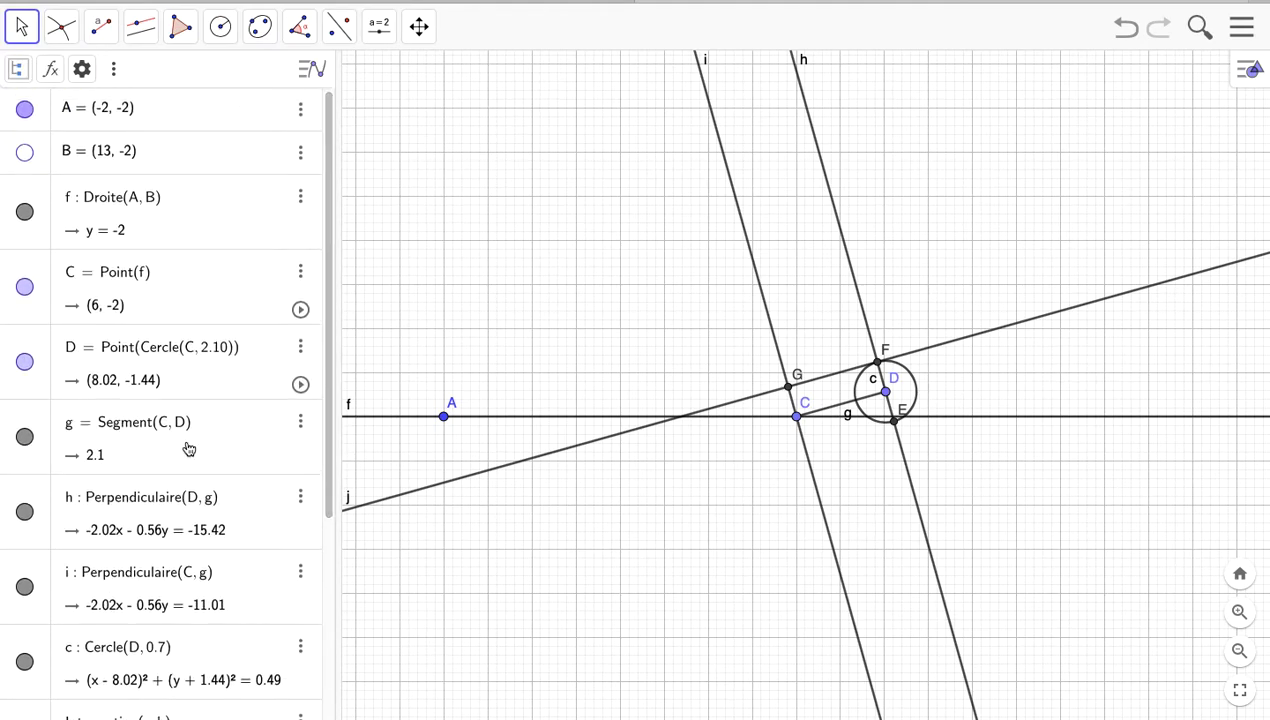
pyautogui.scroll(-4, 189, 448)
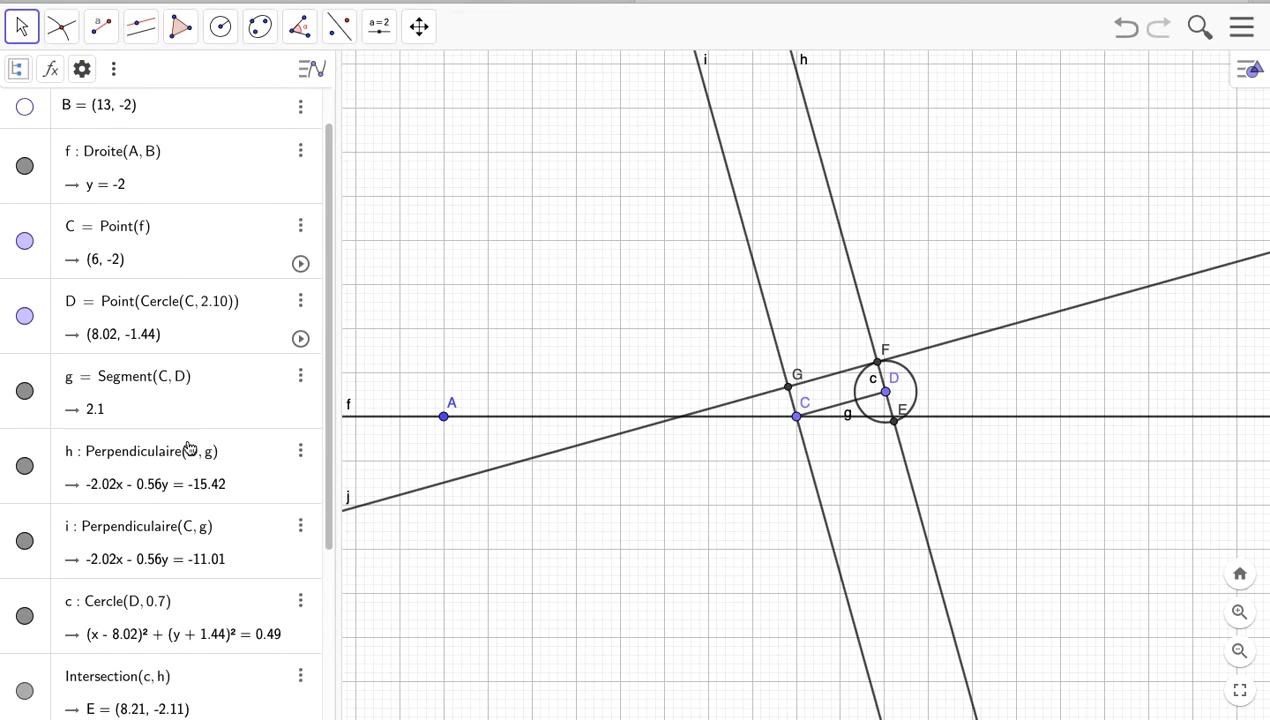
pyautogui.scroll(-2, 189, 447)
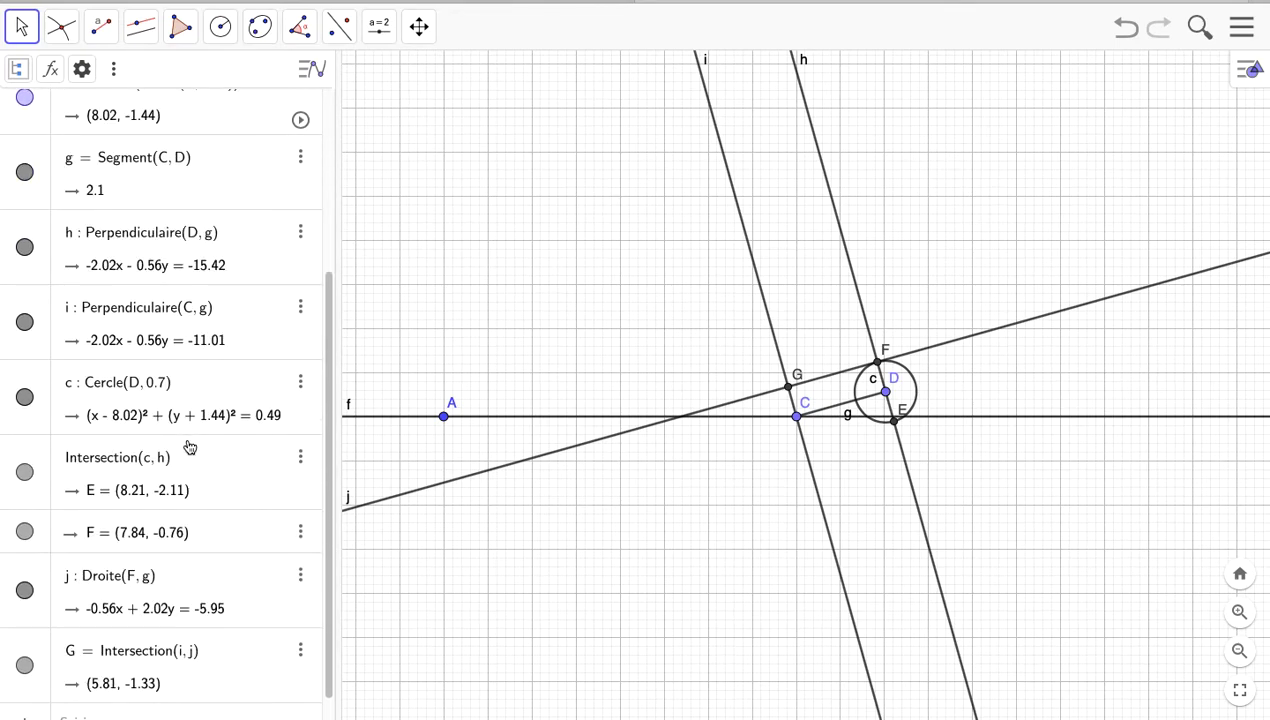
pyautogui.click(24, 247)
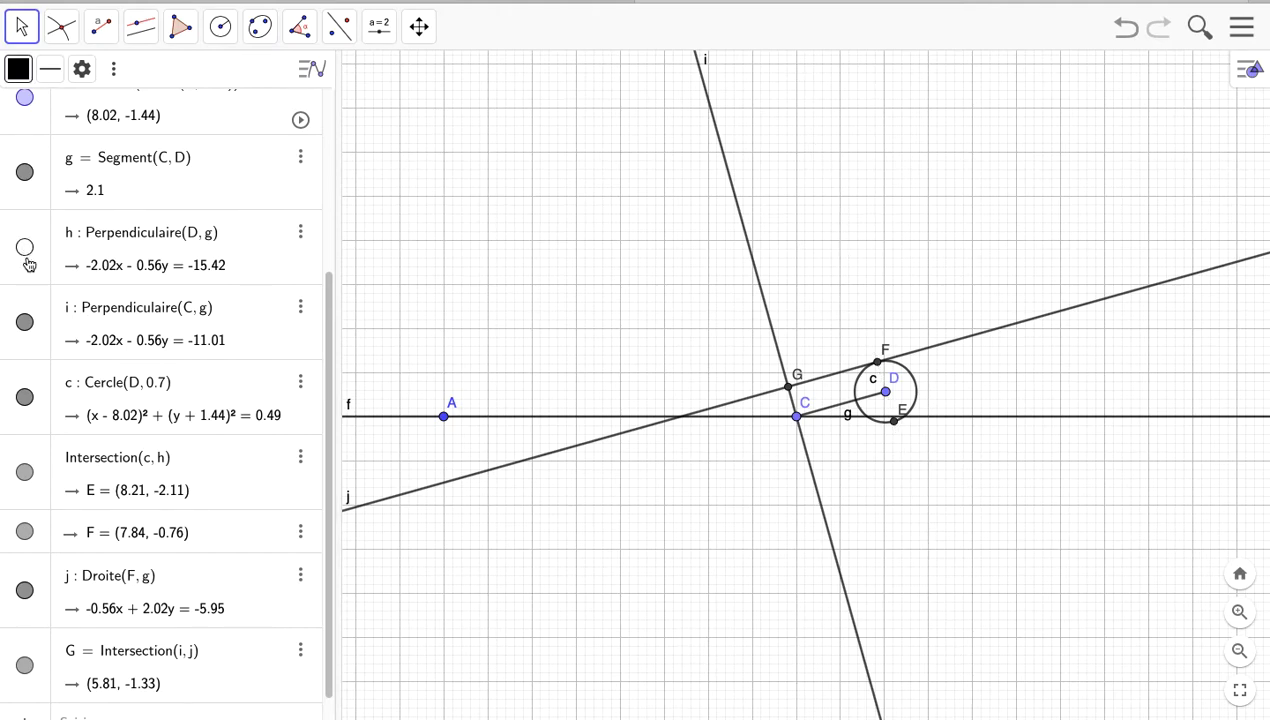
pyautogui.click(25, 324)
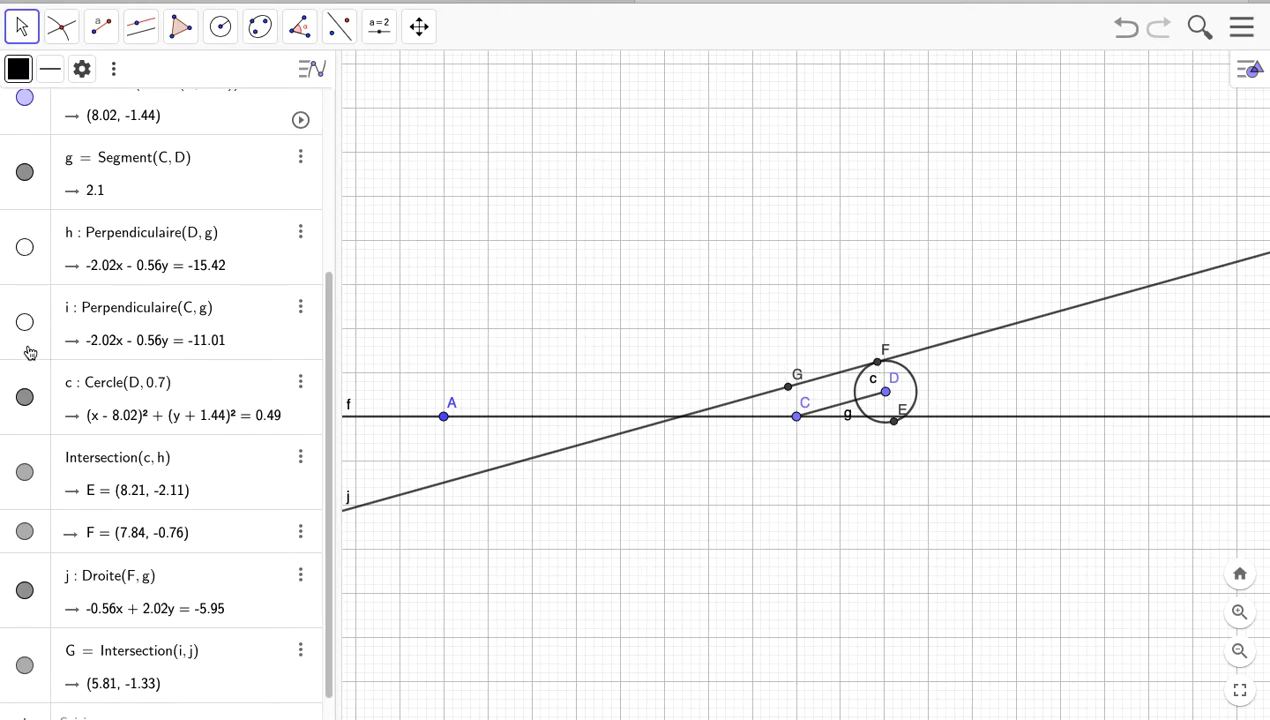
pyautogui.click(25, 398)
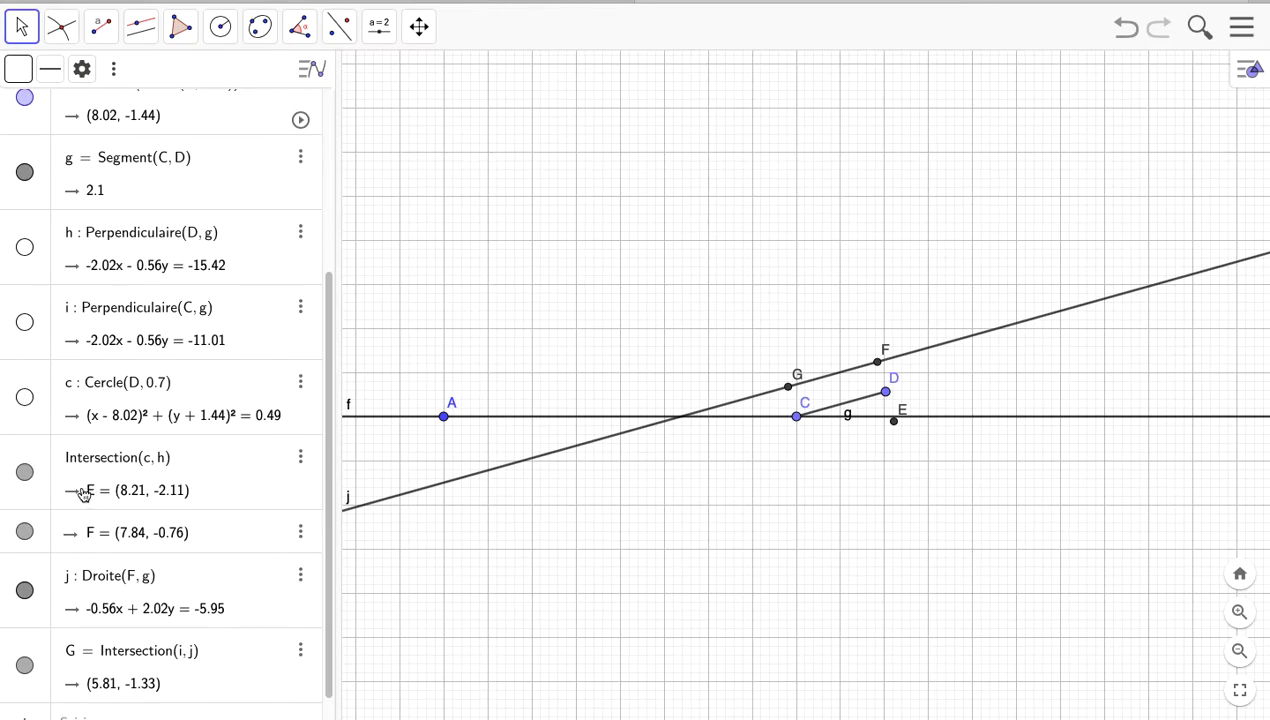
pyautogui.click(25, 472)
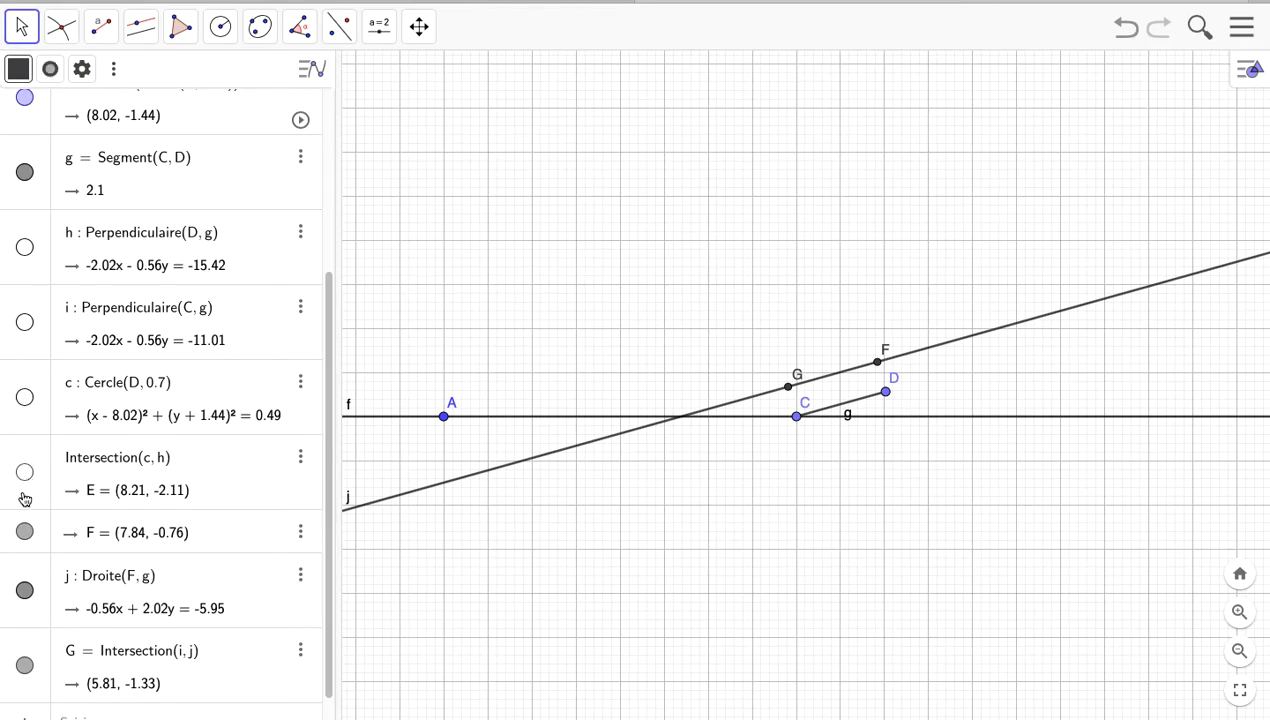
pyautogui.scroll(-1, 25, 498)
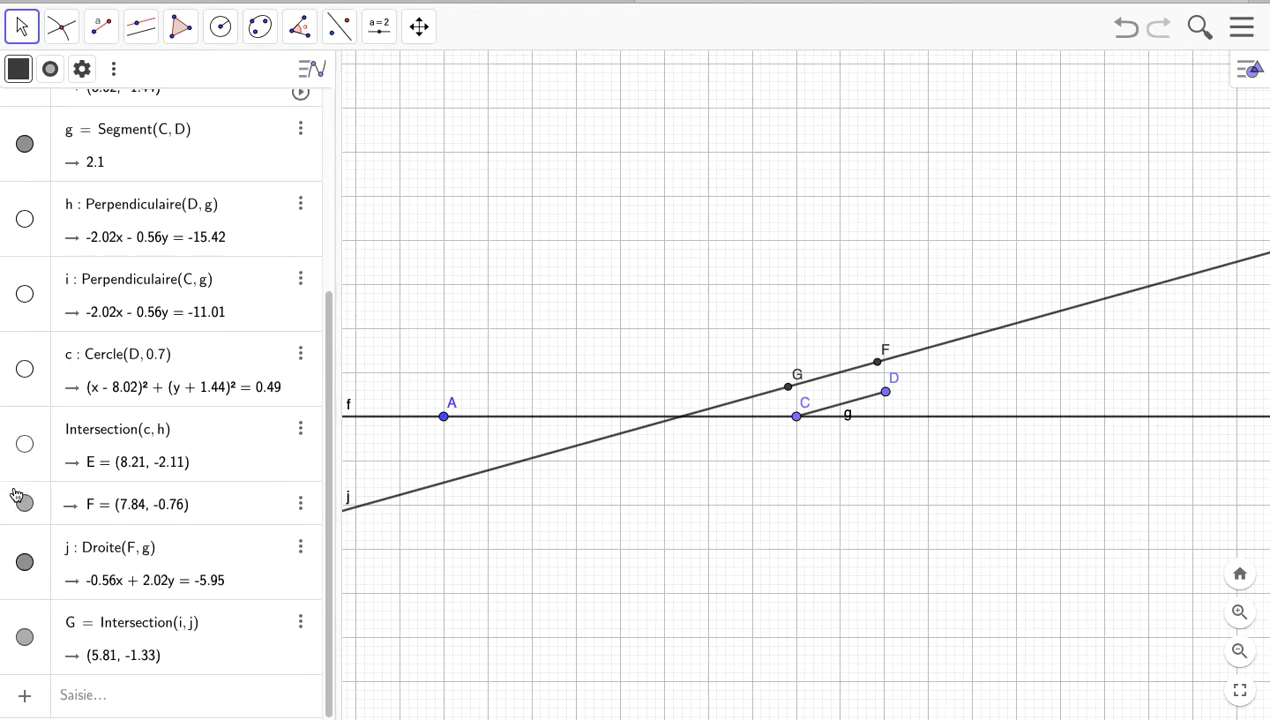
pyautogui.click(25, 563)
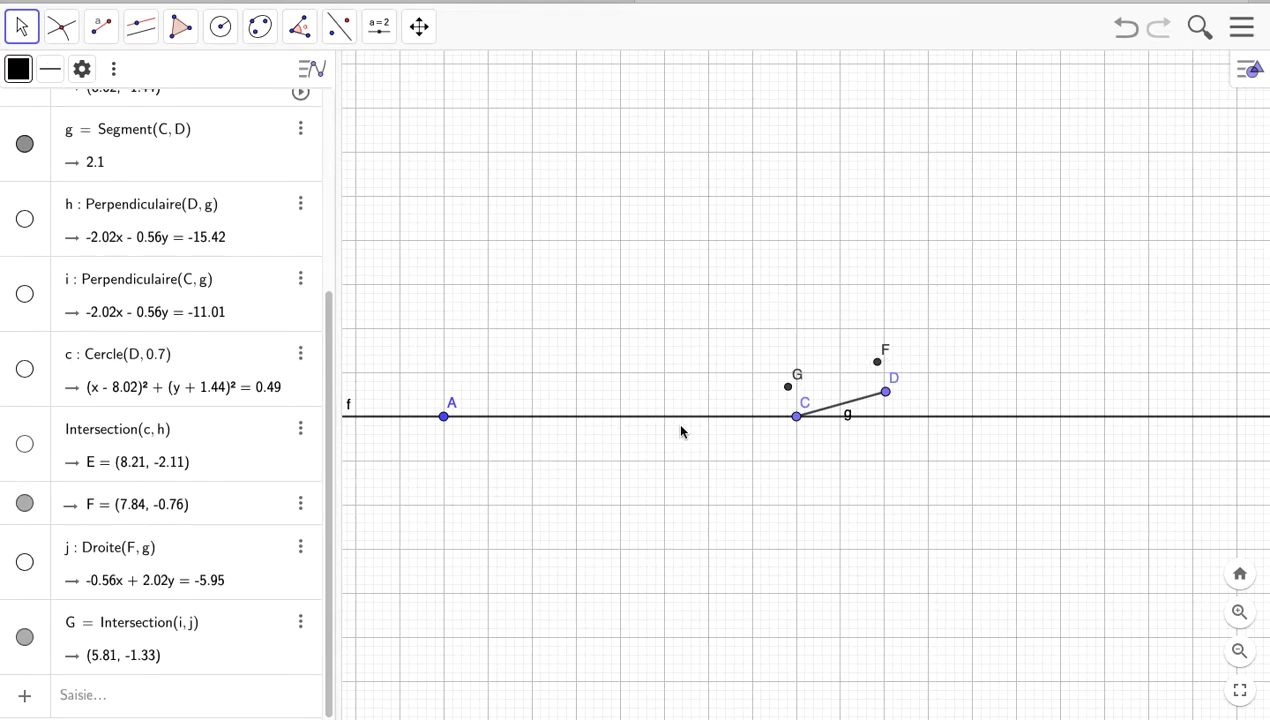
# Draw segments CG, GF and FD to complete the tilted rectangle on segment CD
pyautogui.click(101, 27)
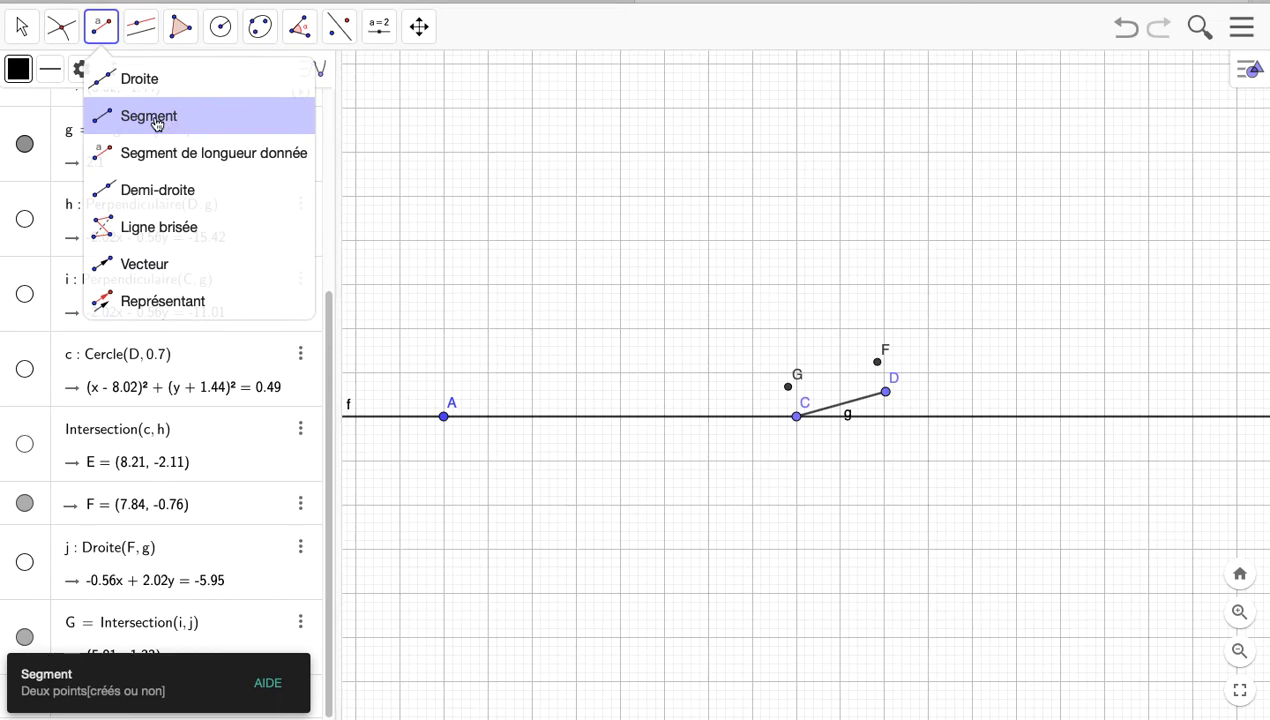
pyautogui.click(157, 118)
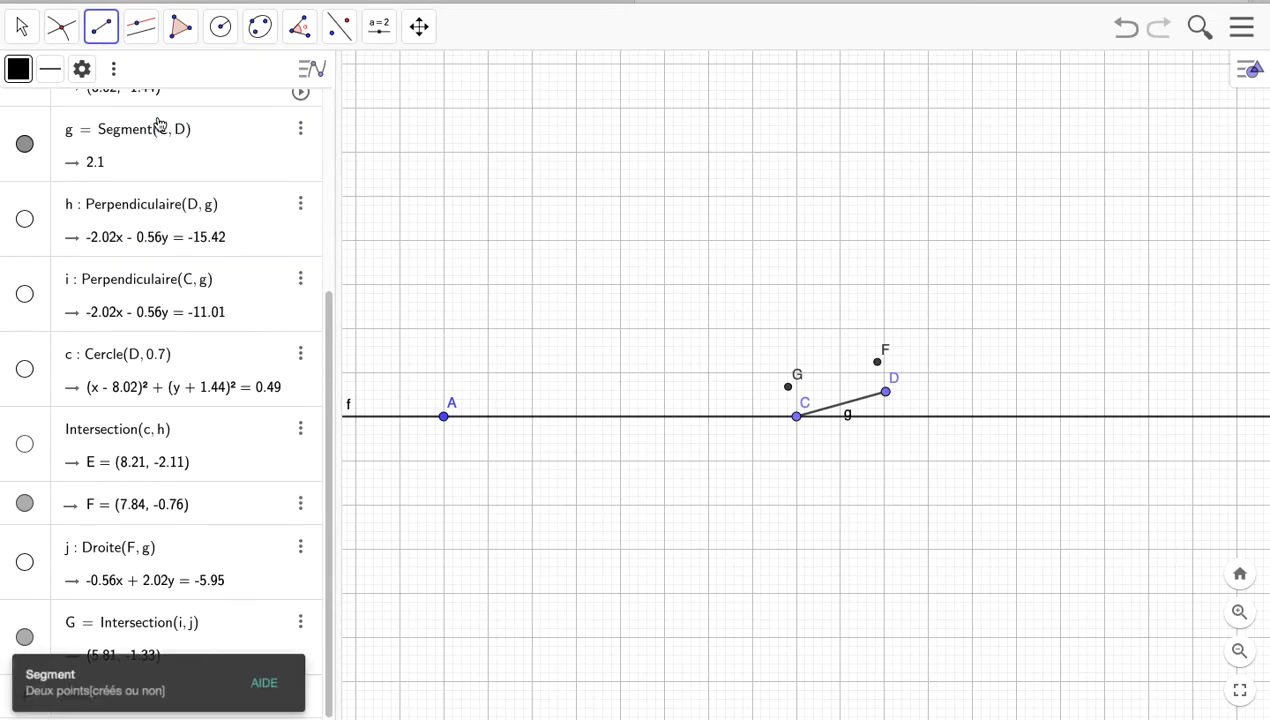
pyautogui.click(797, 418)
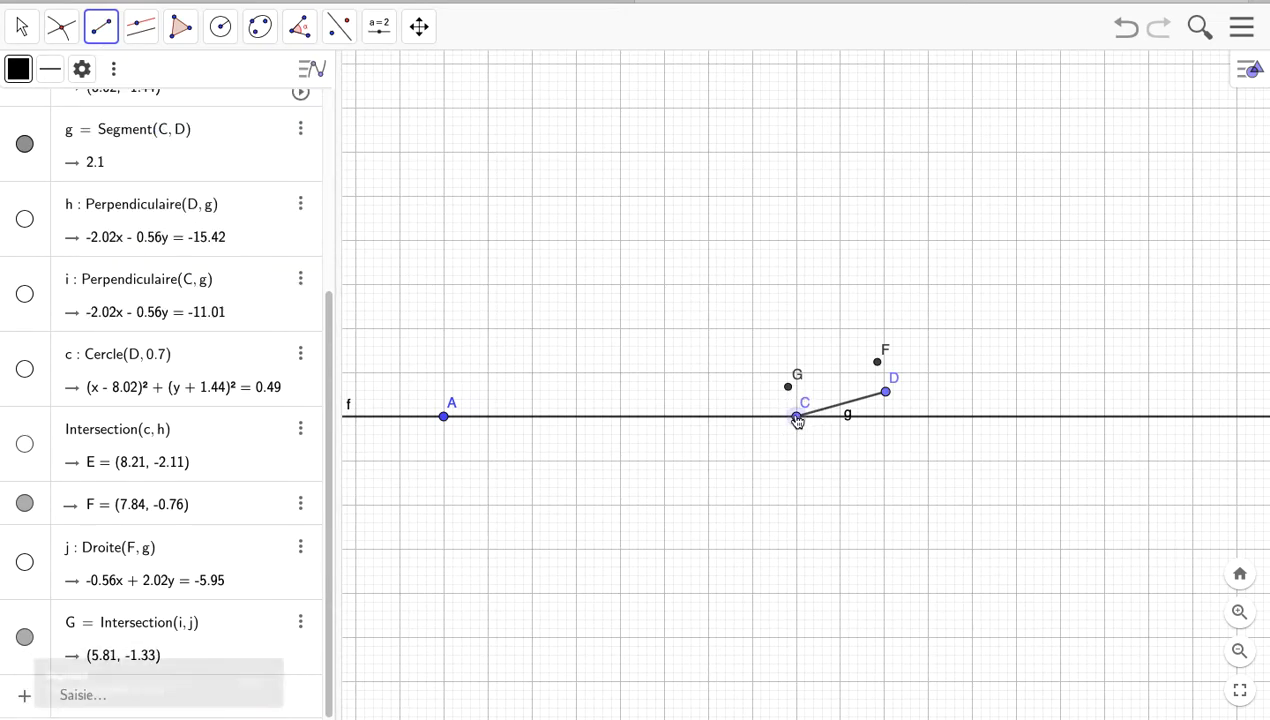
pyautogui.click(789, 387)
pyautogui.click(789, 387)
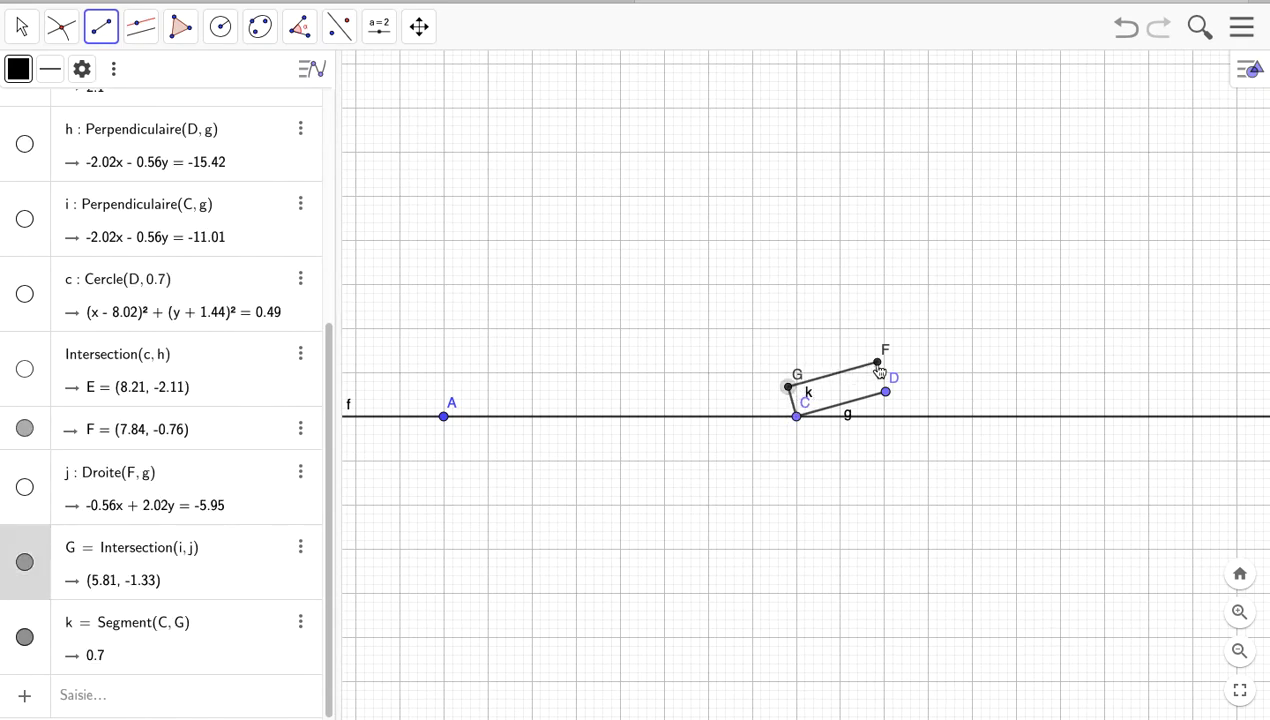
pyautogui.click(878, 362)
pyautogui.click(878, 363)
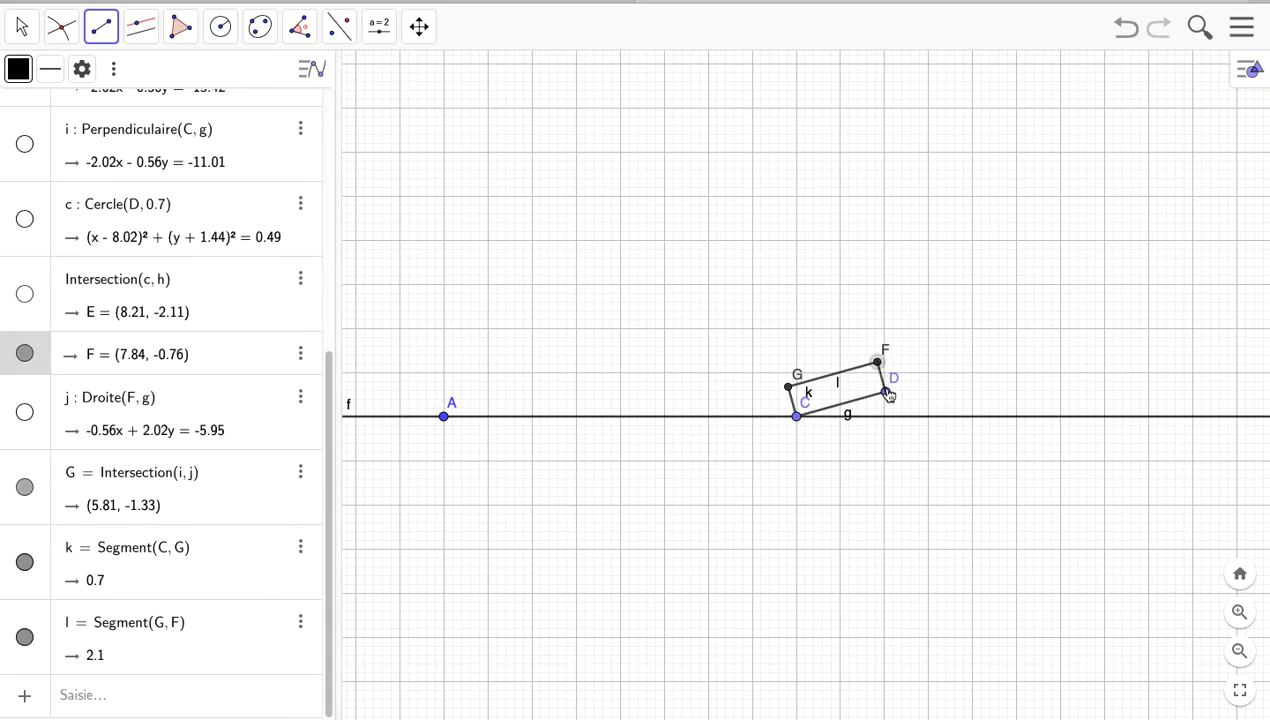
pyautogui.click(885, 391)
pyautogui.click(21, 27)
pyautogui.click(61, 27)
pyautogui.click(677, 257)
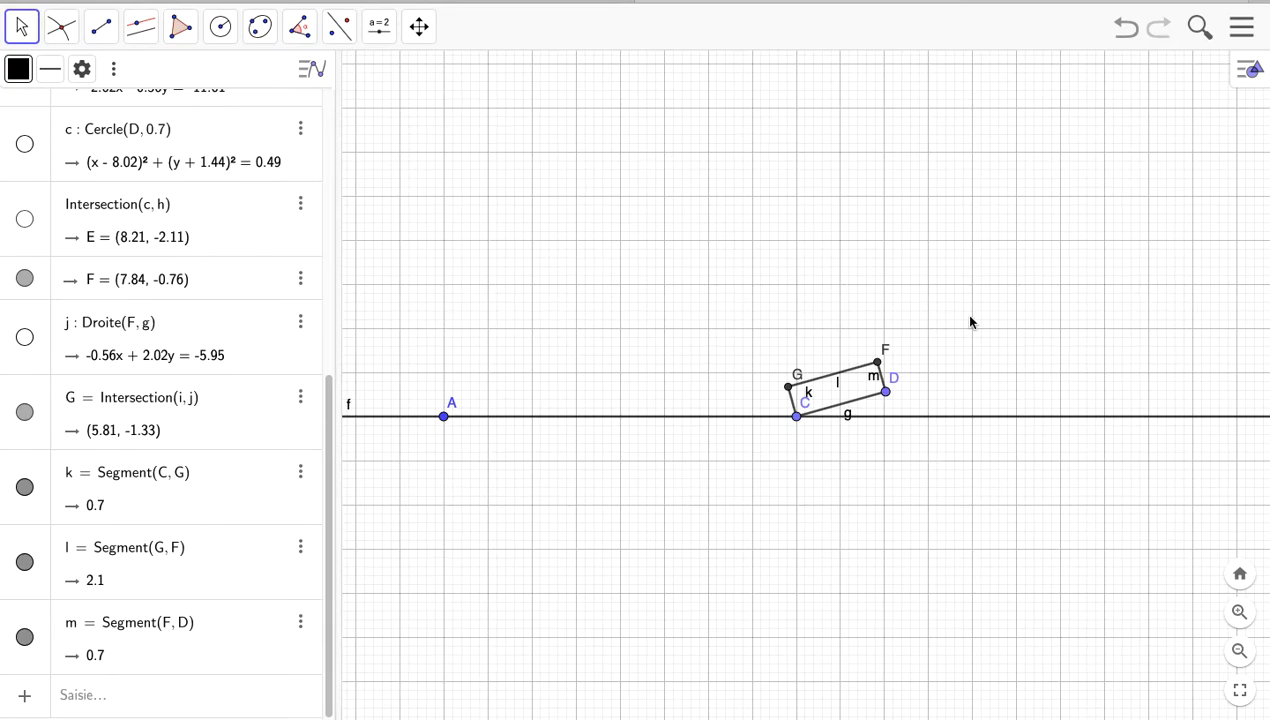
# Construct the perpendicular to line AB through point A
pyautogui.click(148, 38)
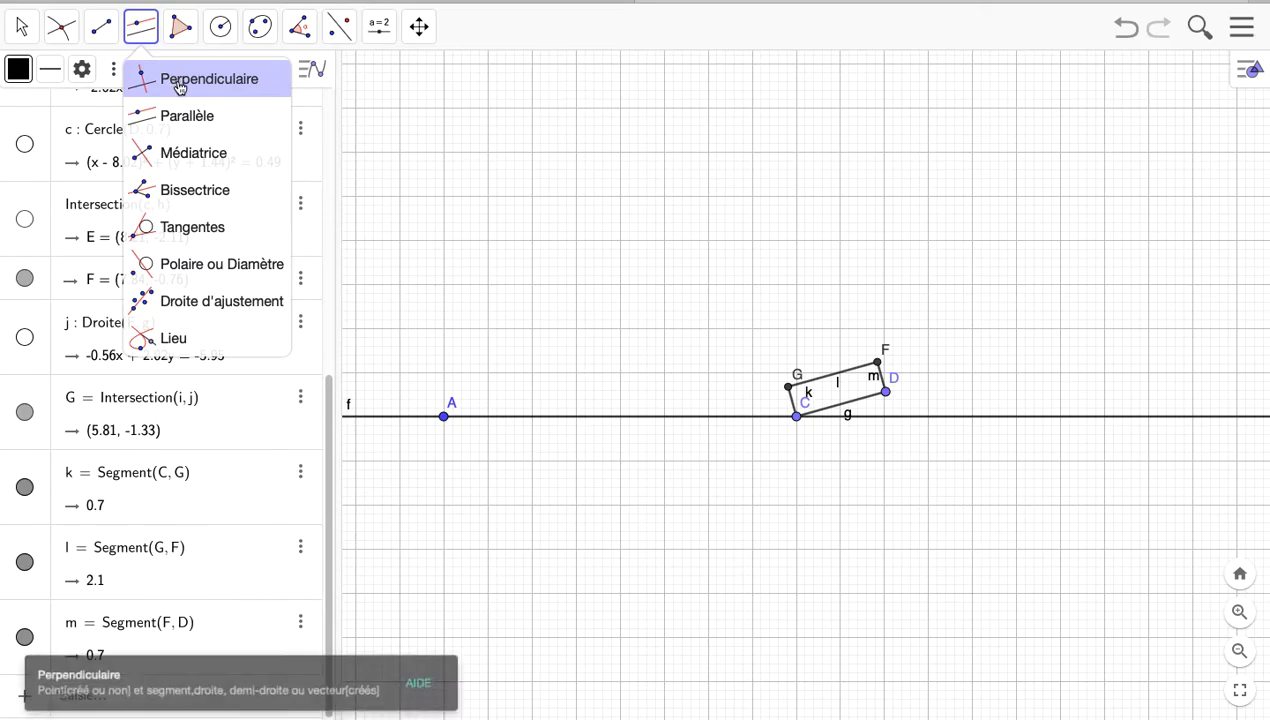
pyautogui.click(236, 85)
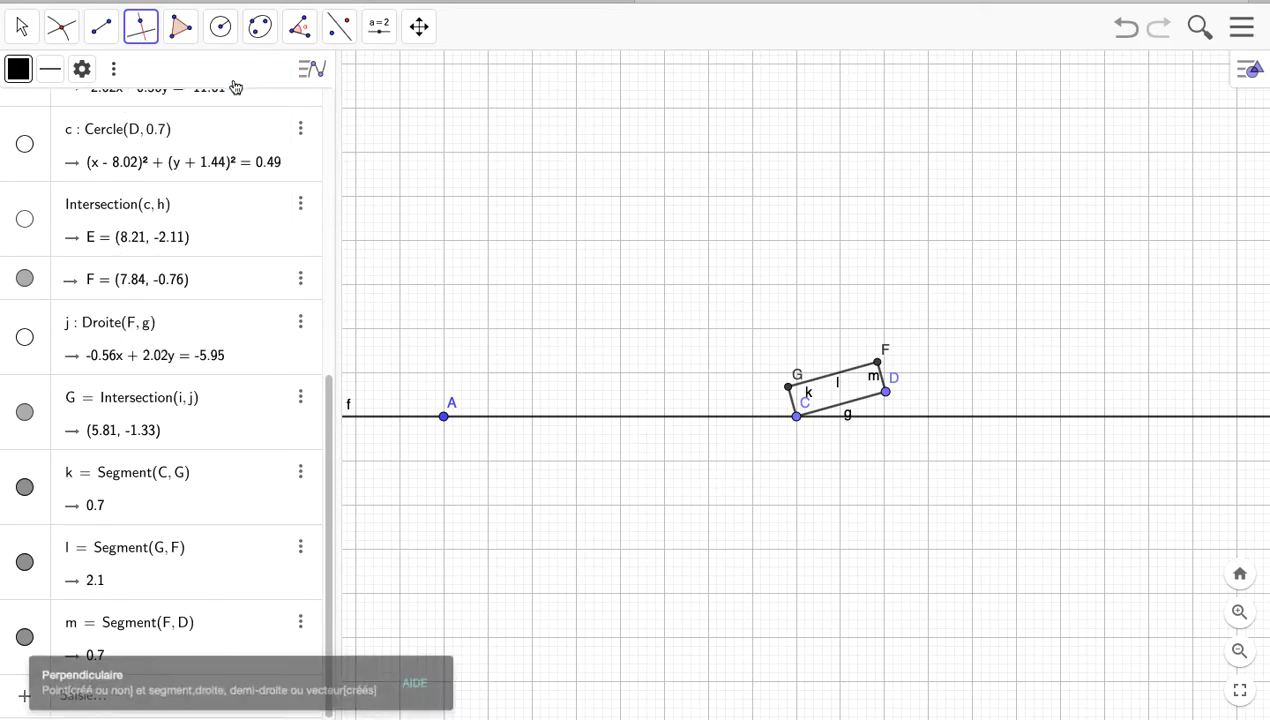
pyautogui.click(535, 418)
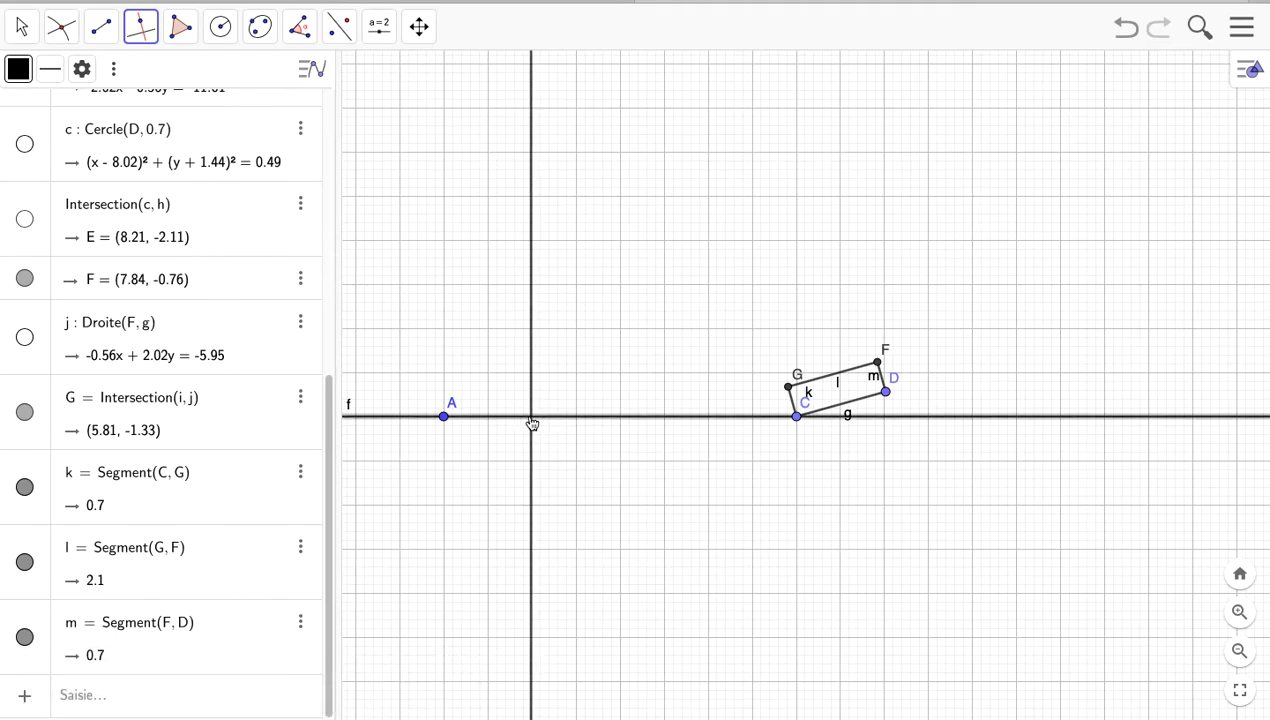
pyautogui.click(445, 418)
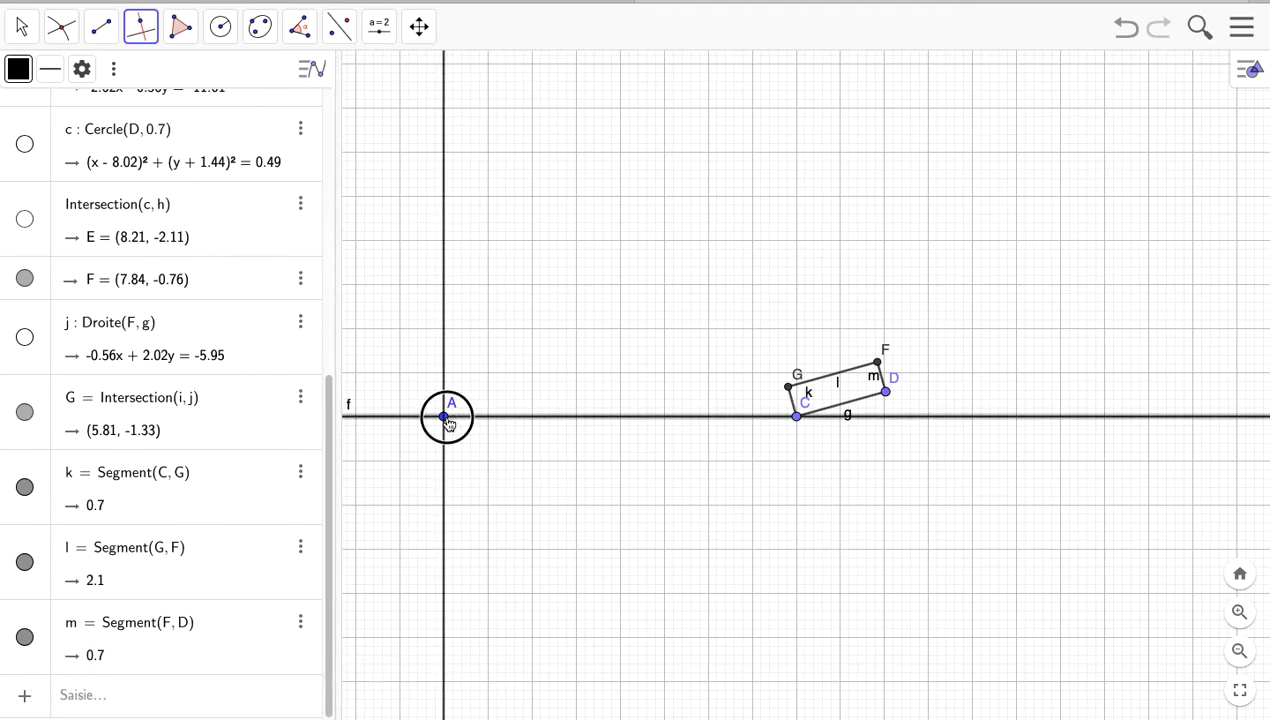
# Draw a circle centred at A with a radius of 2.20
pyautogui.click(220, 28)
pyautogui.click(285, 122)
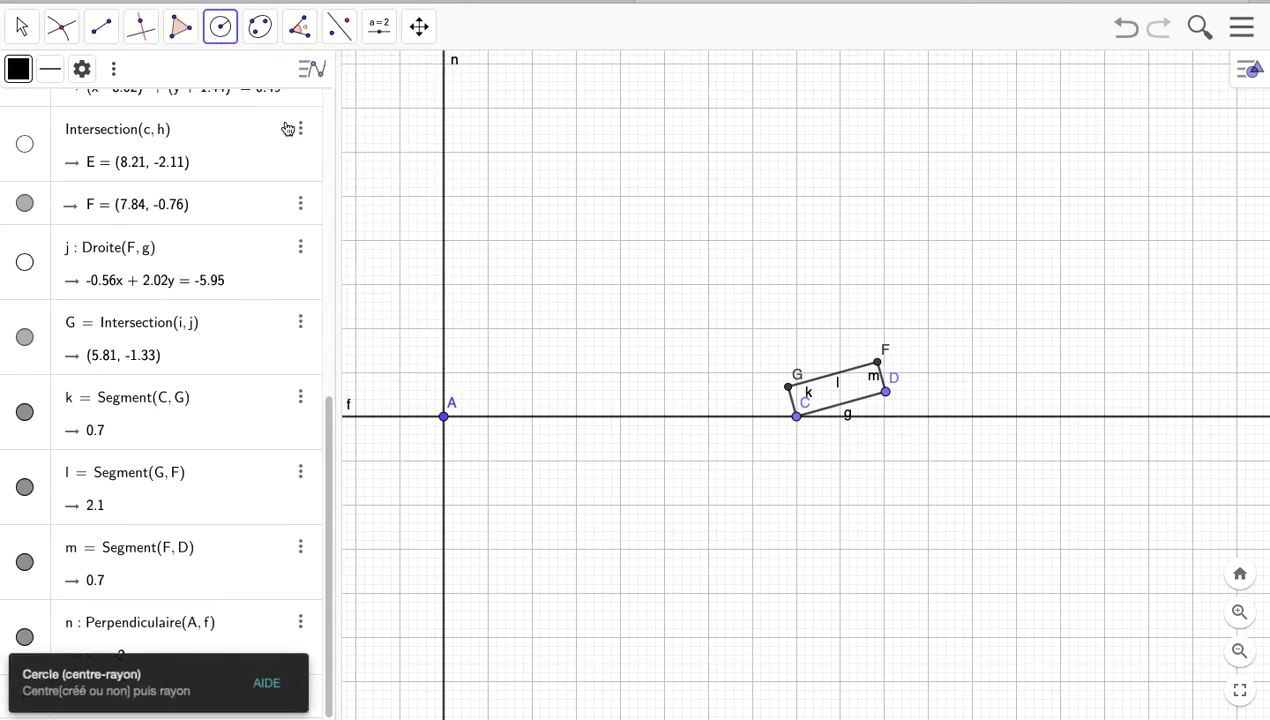
pyautogui.click(445, 417)
pyautogui.write('2,20')
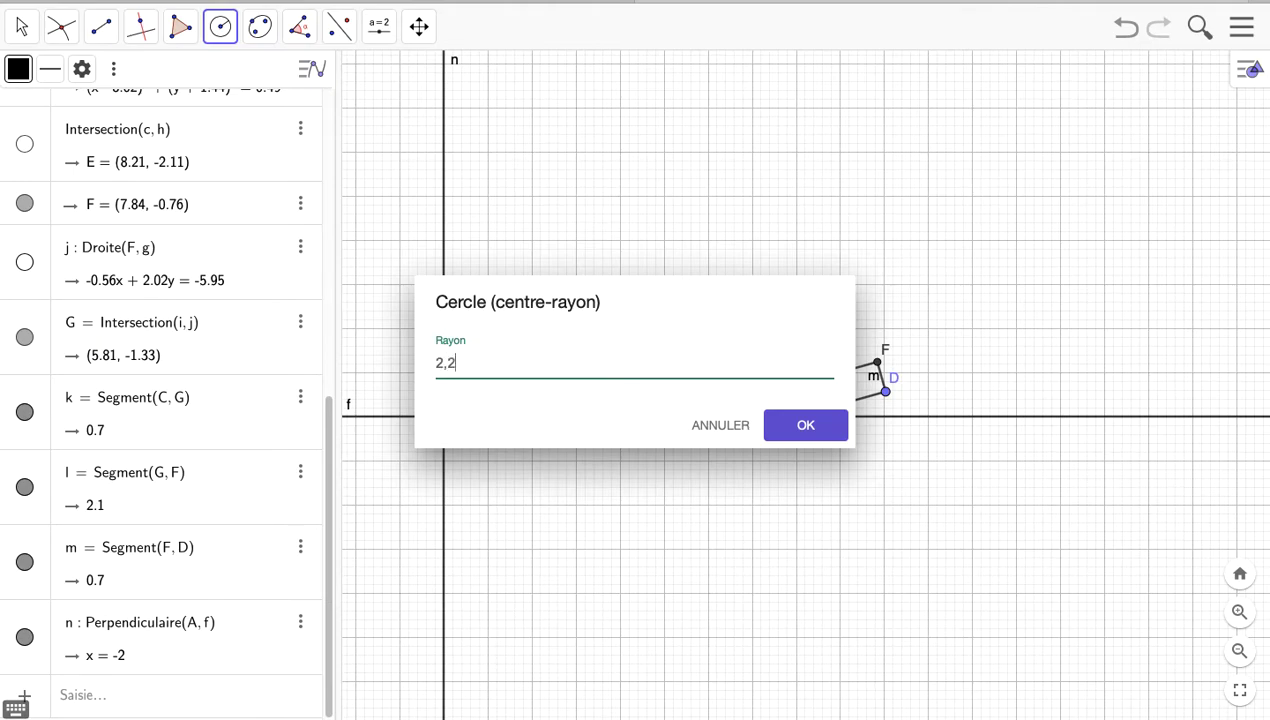
pyautogui.click(805, 430)
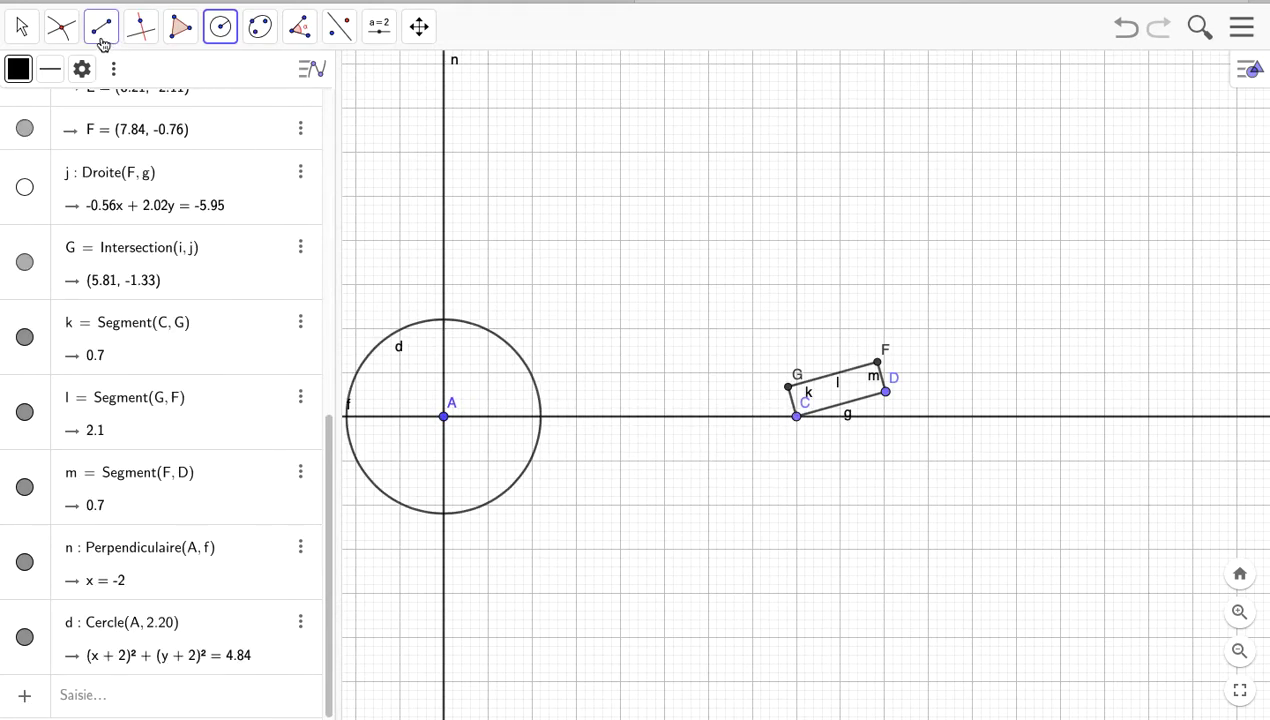
# Create the intersection points of the circle around A with the perpendicular through A
pyautogui.click(62, 28)
pyautogui.click(113, 191)
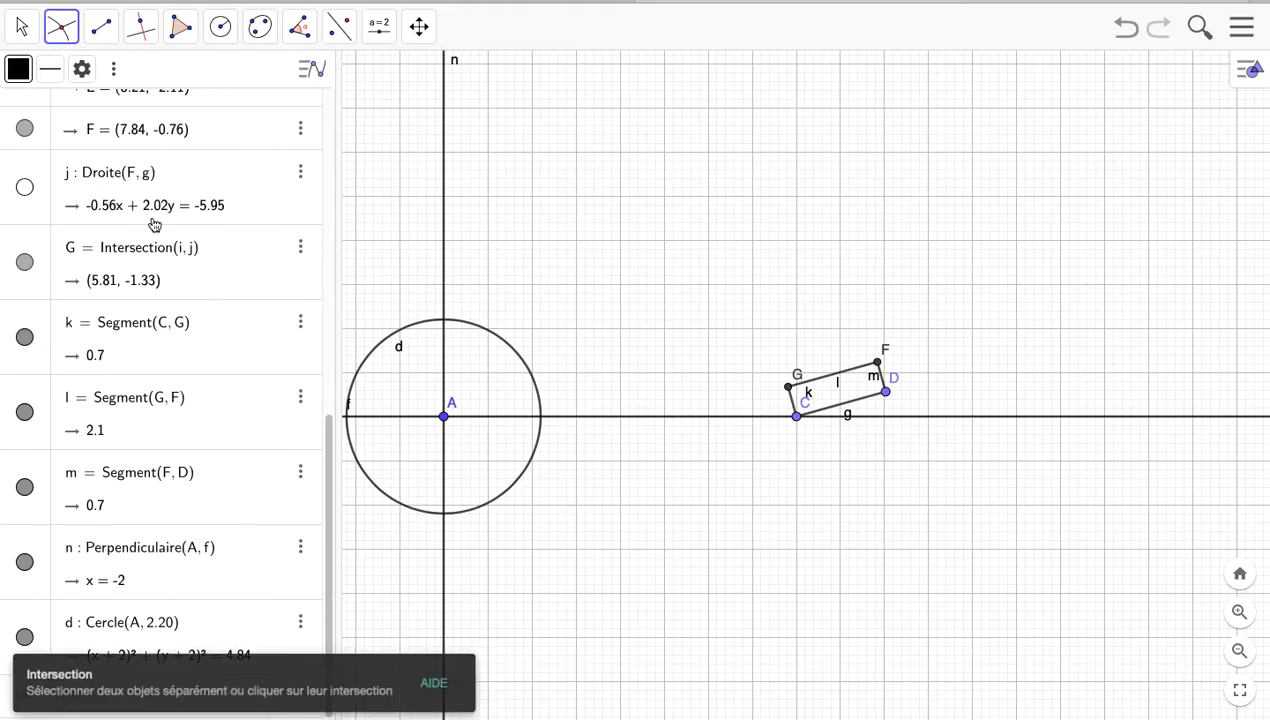
pyautogui.click(446, 281)
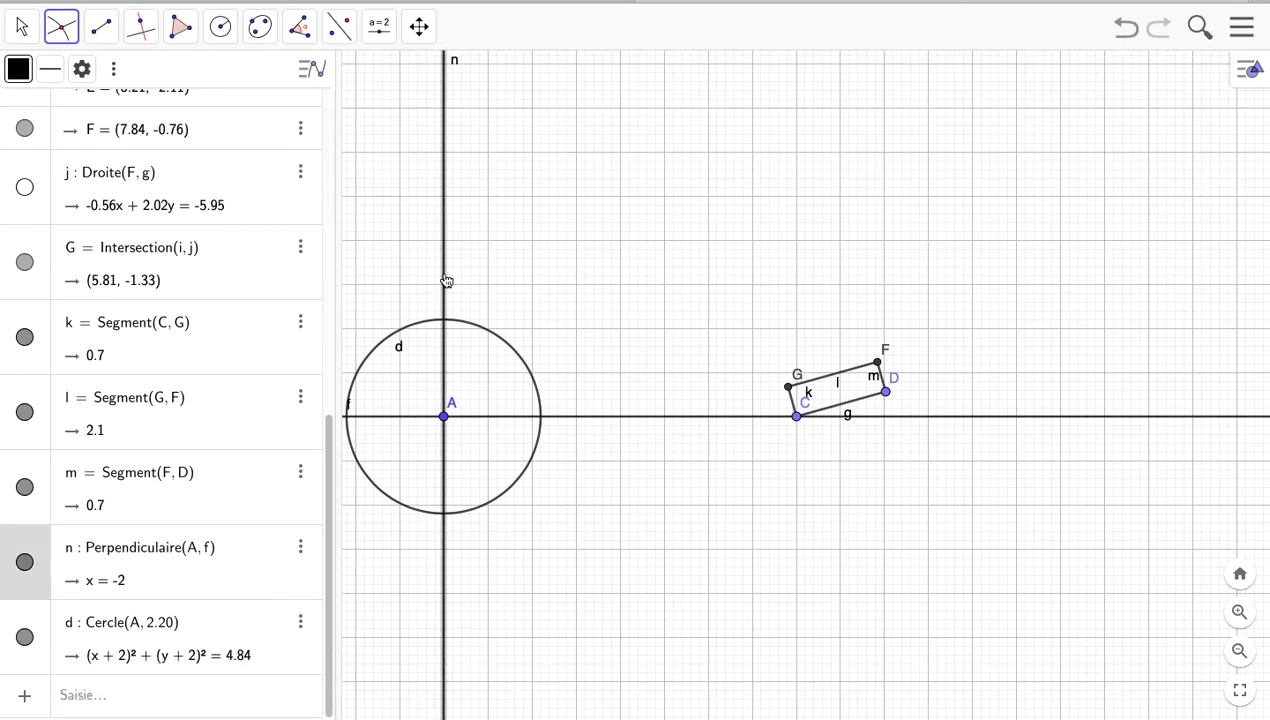
pyautogui.click(411, 326)
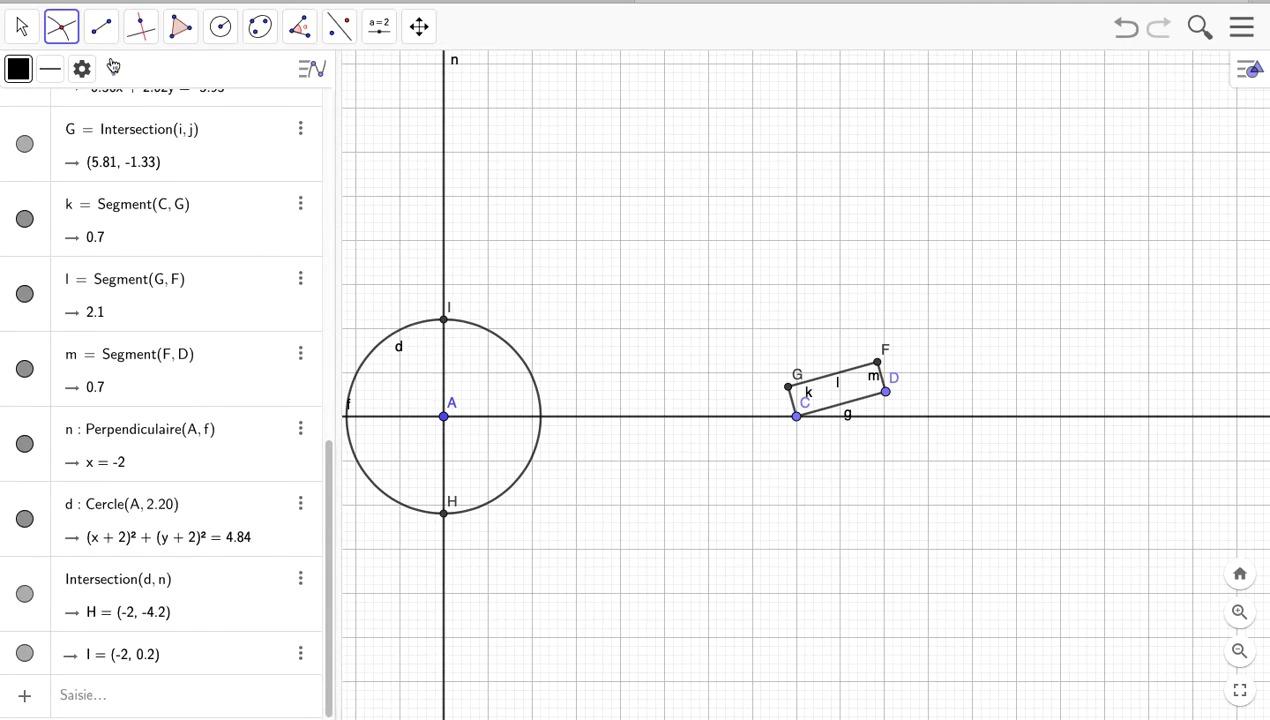
# Construct the parallel to line AB through point I, the upper intersection on the circle around A
pyautogui.click(137, 37)
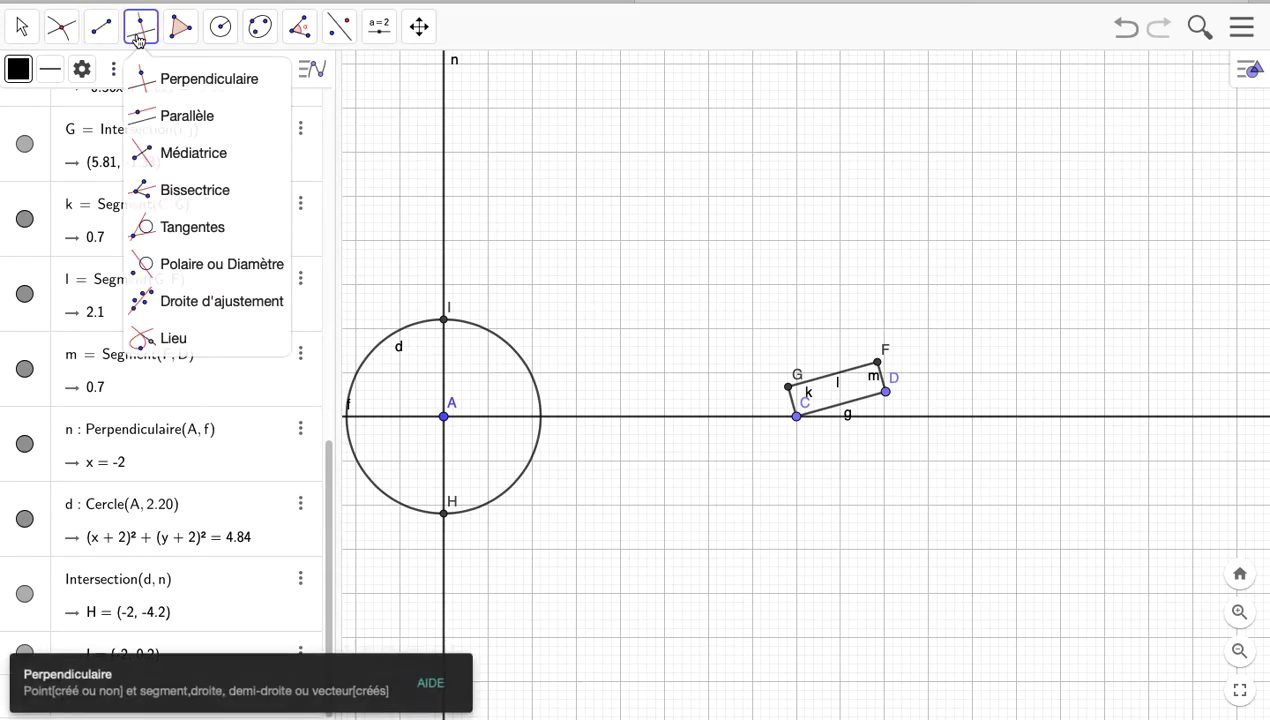
pyautogui.click(185, 117)
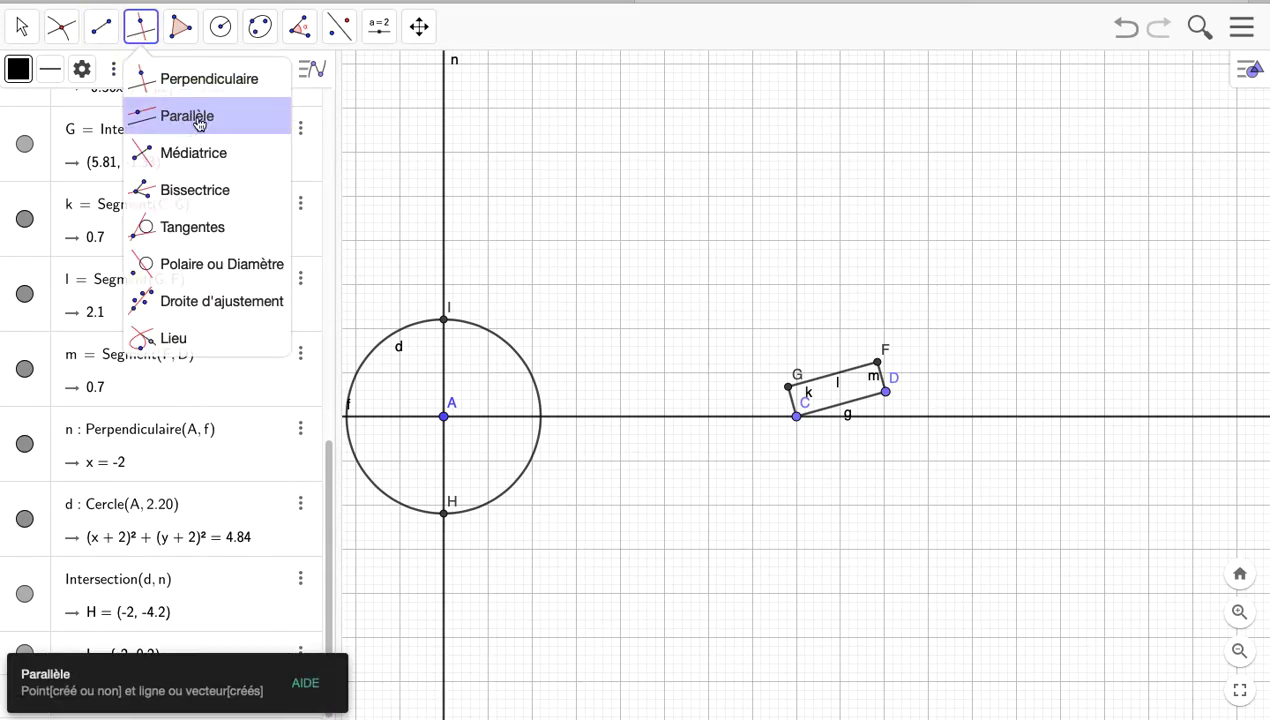
pyautogui.click(582, 417)
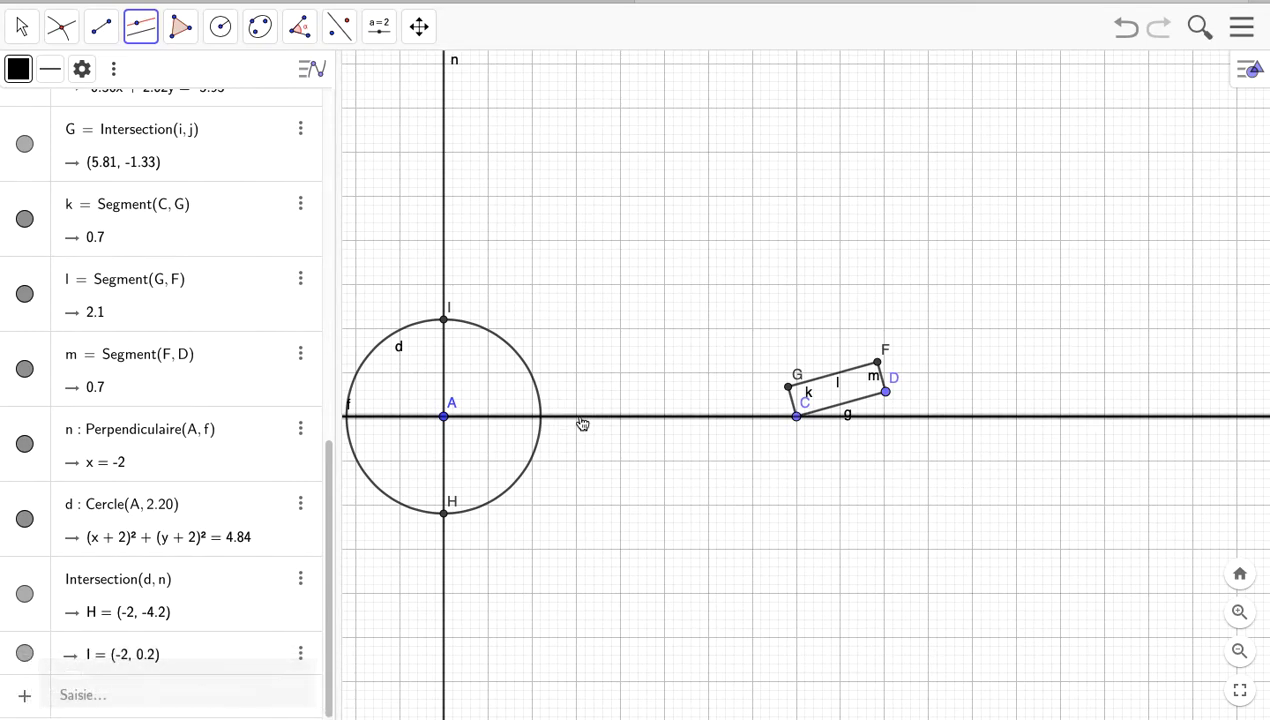
pyautogui.click(444, 320)
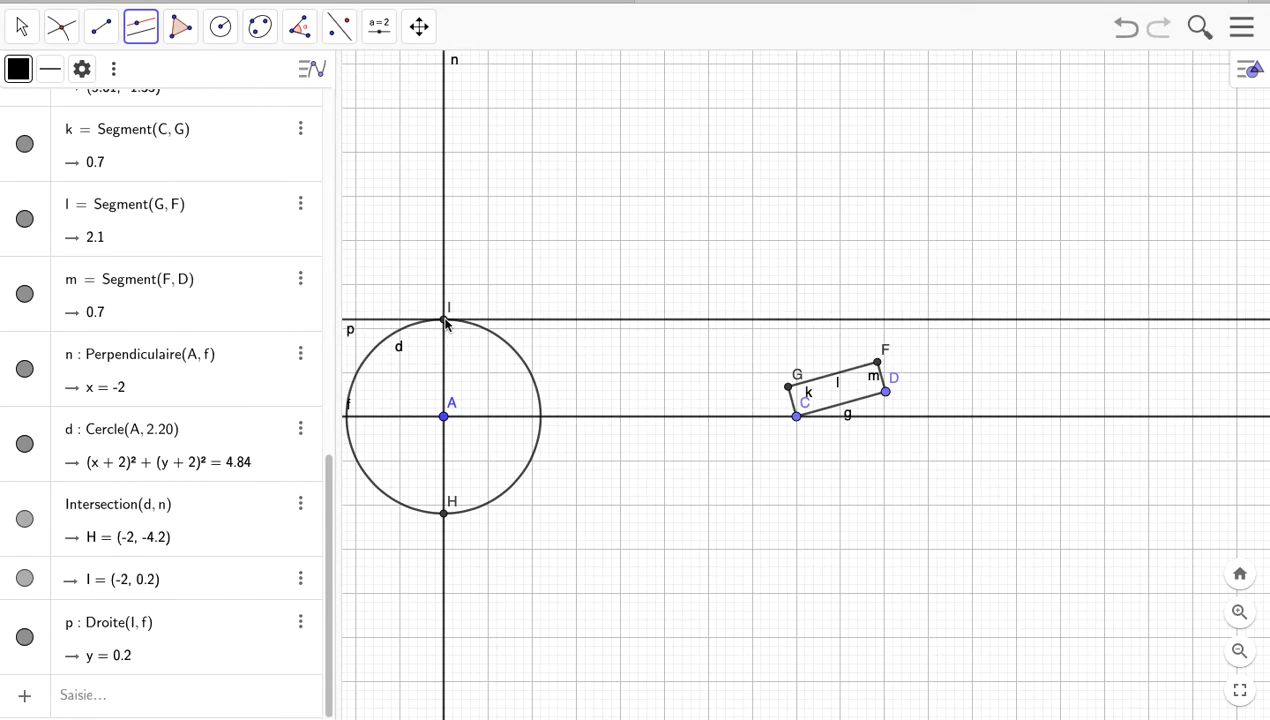
# Hide the height's construction objects: points I and H, the 2.20 circle around A and the perpendicular through A
pyautogui.click(22, 28)
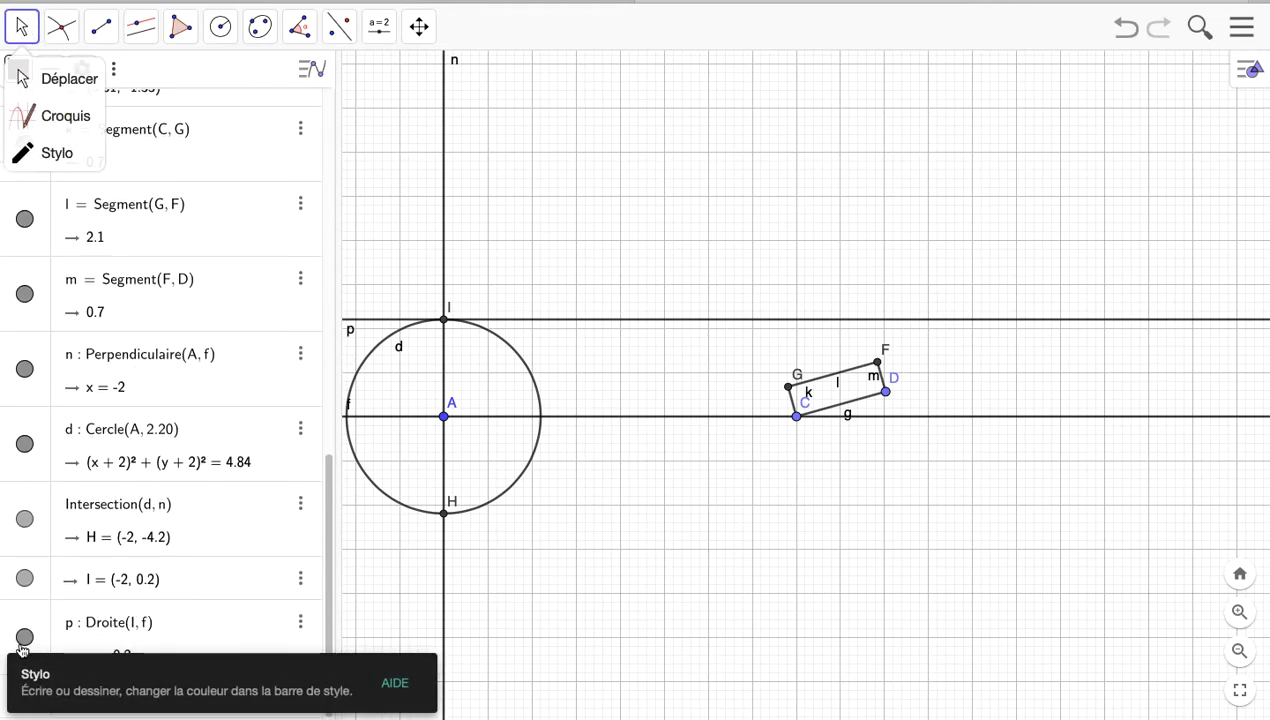
pyautogui.click(386, 624)
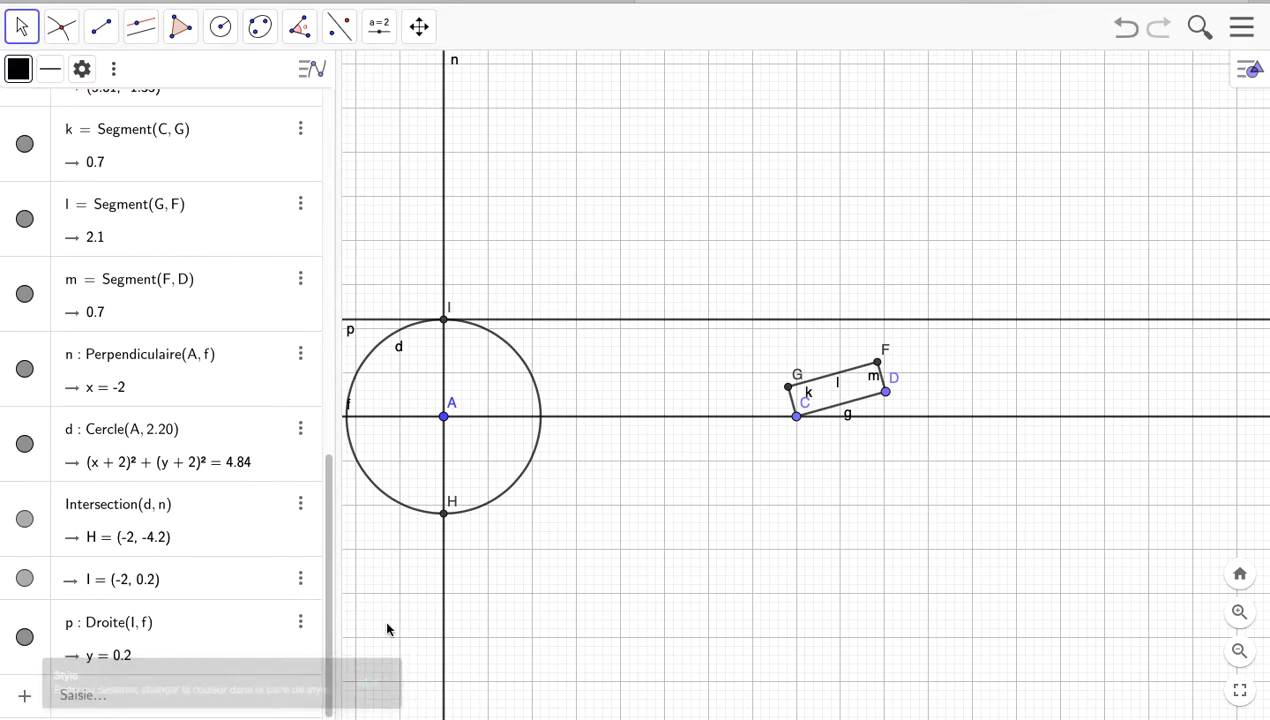
pyautogui.click(25, 638)
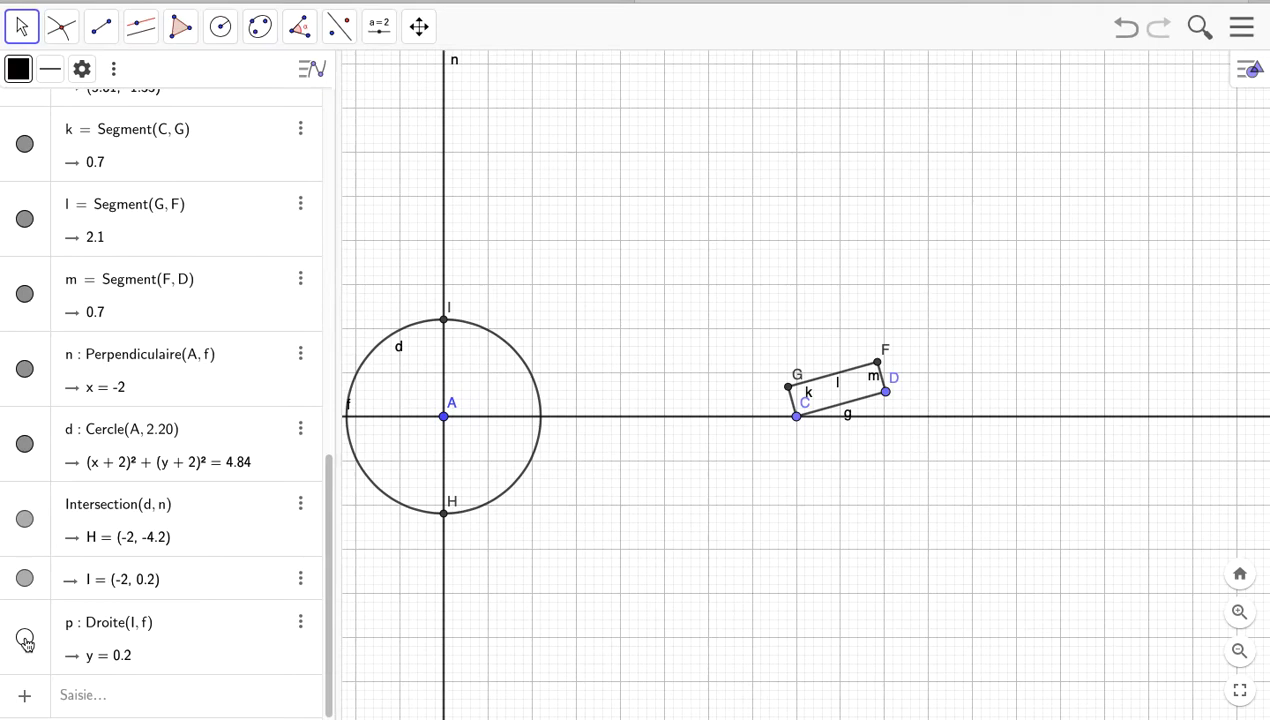
pyautogui.click(25, 638)
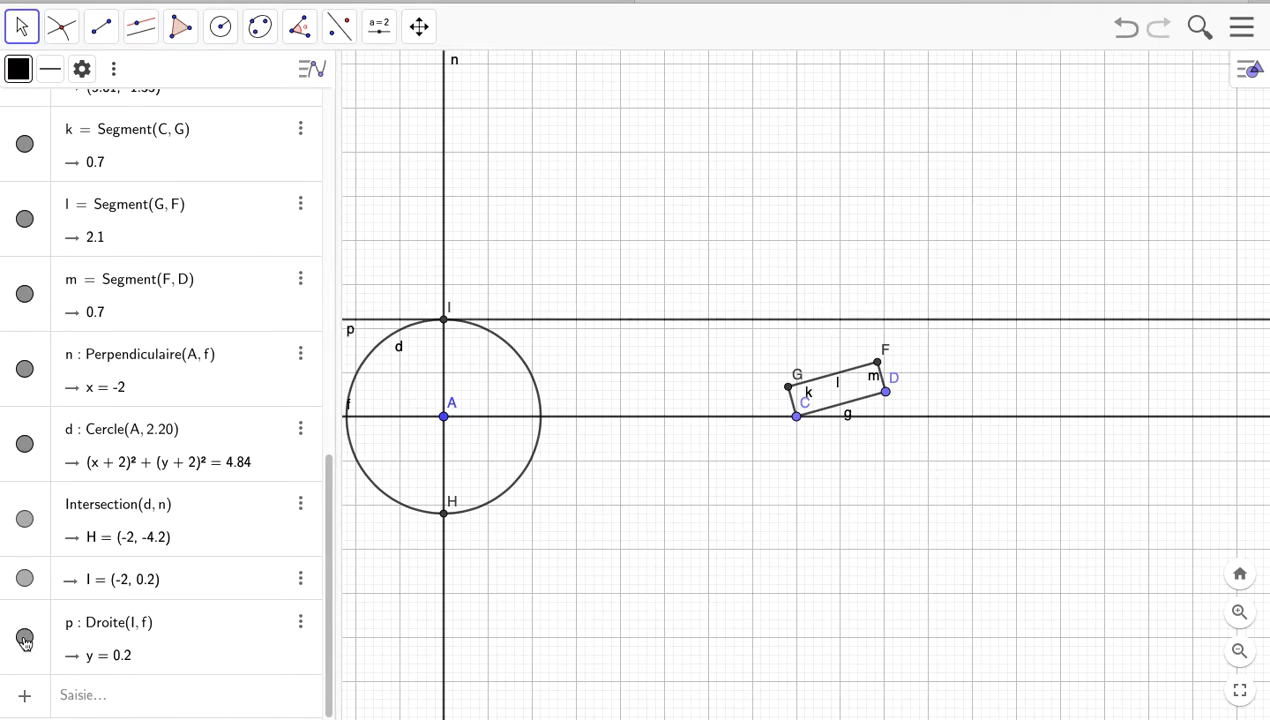
pyautogui.click(25, 579)
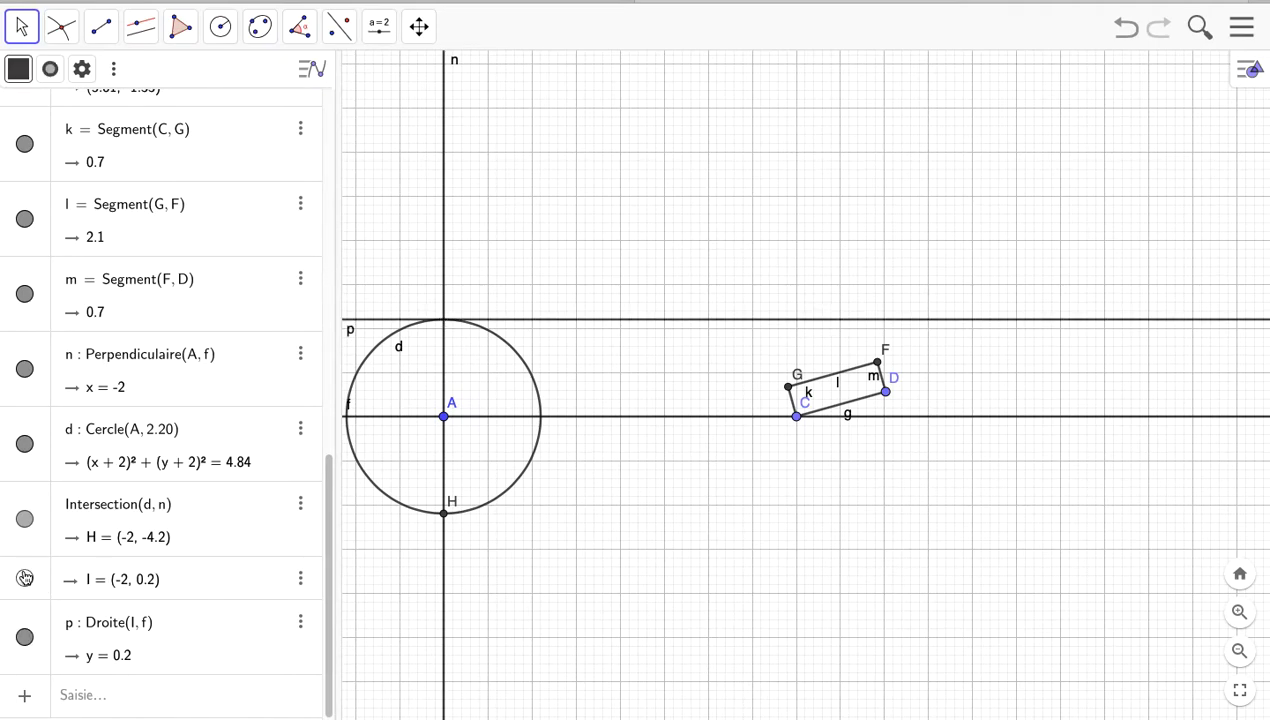
pyautogui.click(25, 519)
pyautogui.click(25, 444)
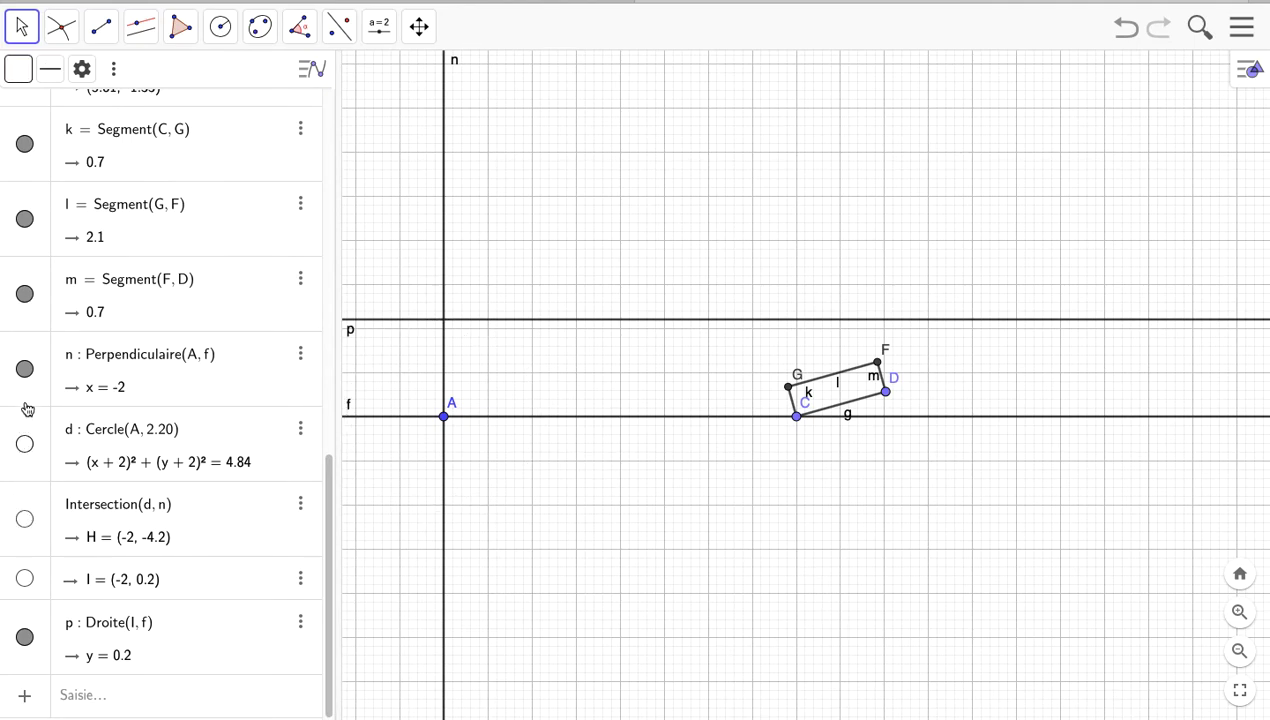
pyautogui.click(25, 370)
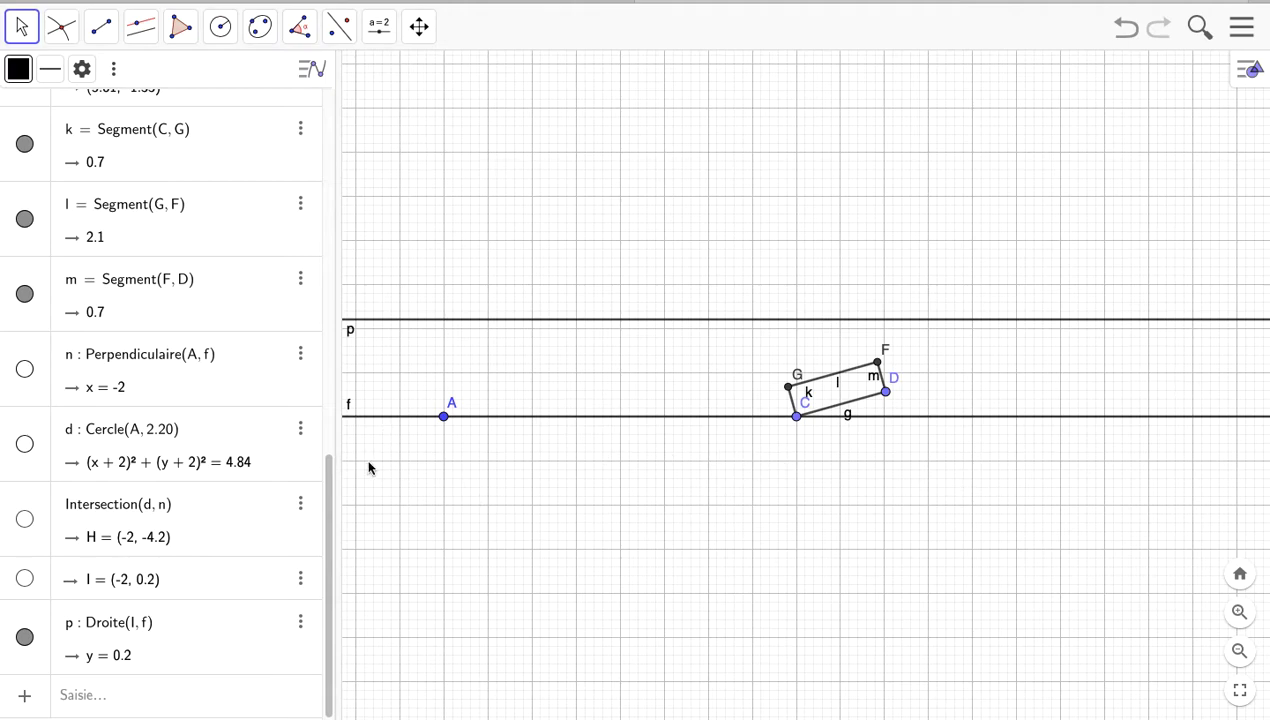
pyautogui.scroll(1, 469, 525)
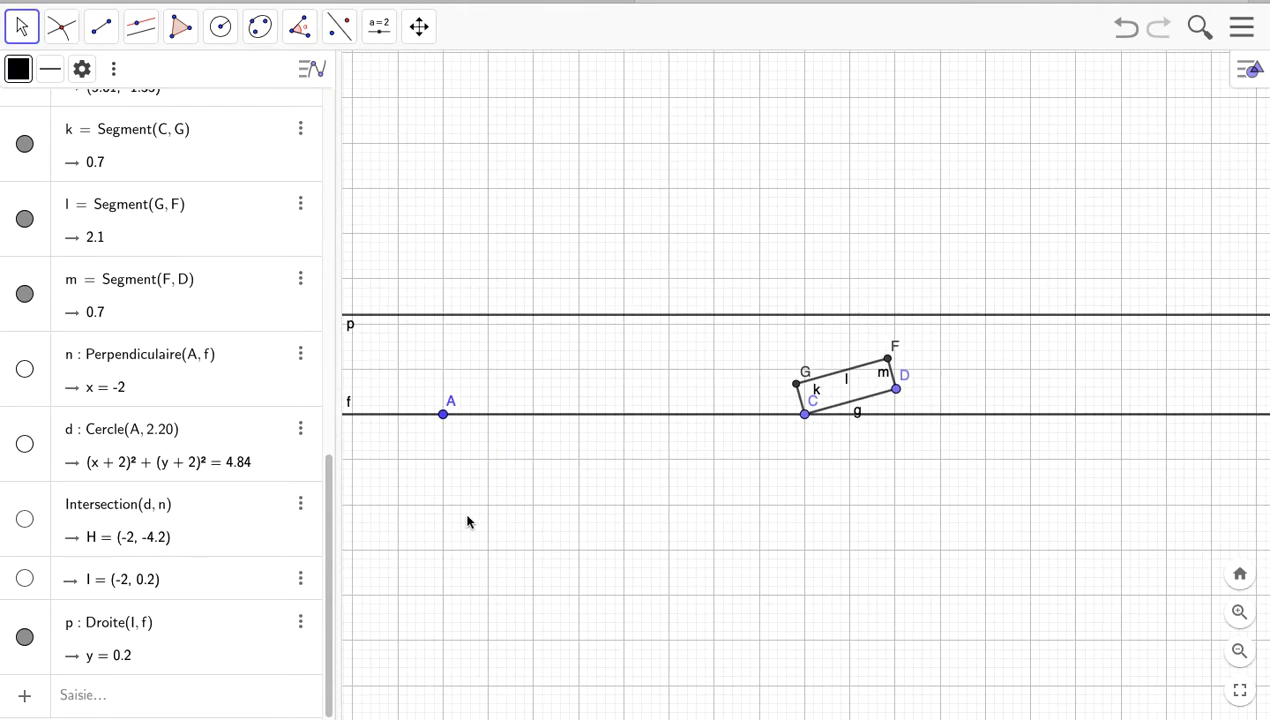
pyautogui.scroll(-1, 467, 521)
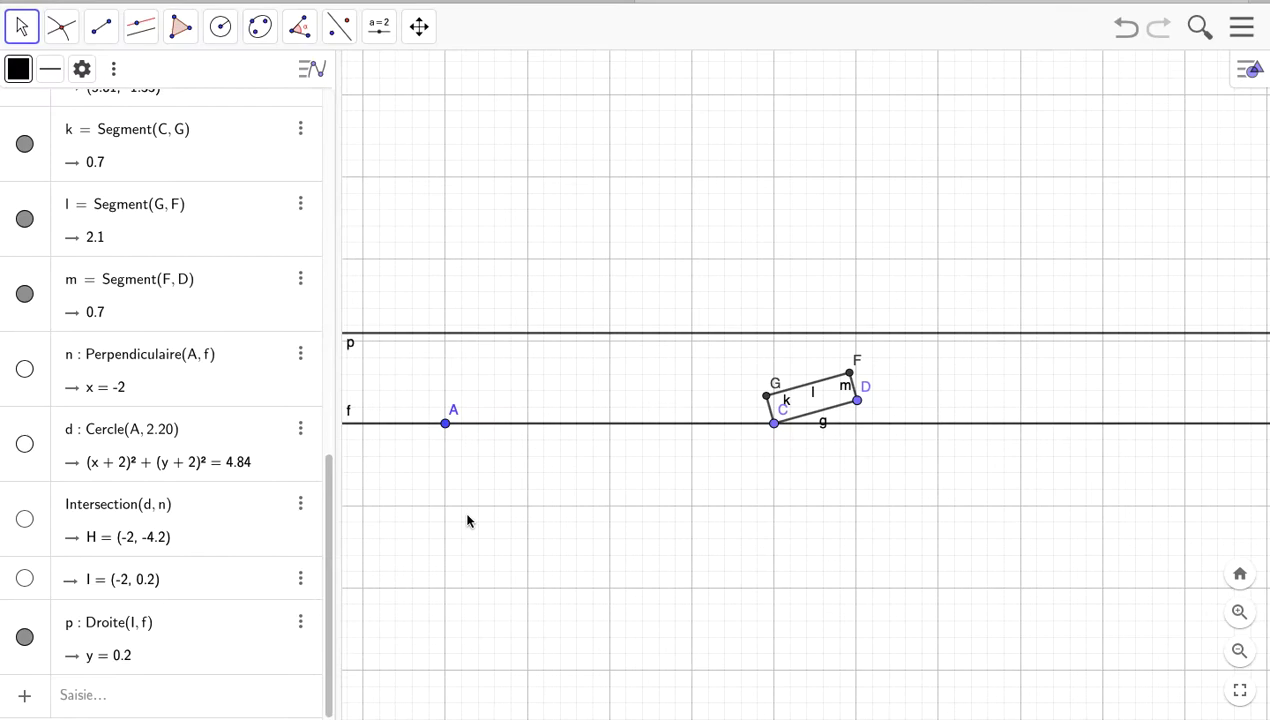
pyautogui.scroll(1, 467, 521)
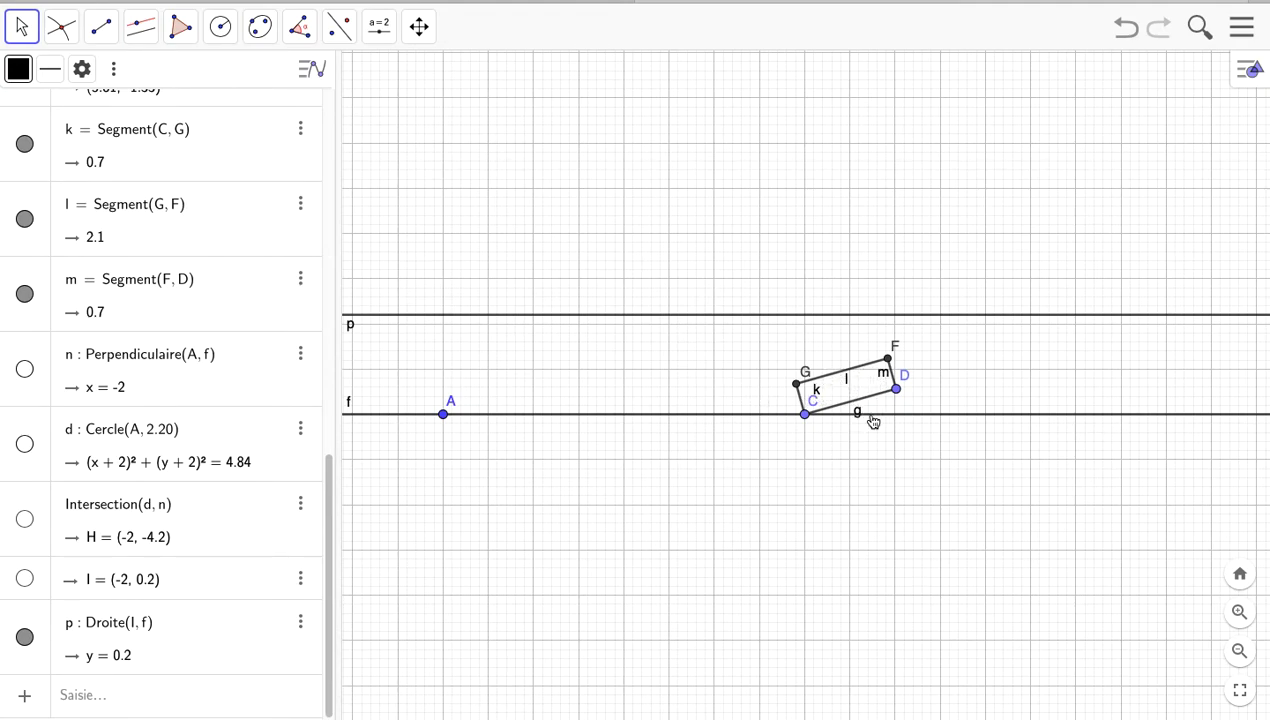
# Sort the list of construction objects by object type (Type d'objet)
pyautogui.moveTo(332, 462); pyautogui.dragTo(325, 100)
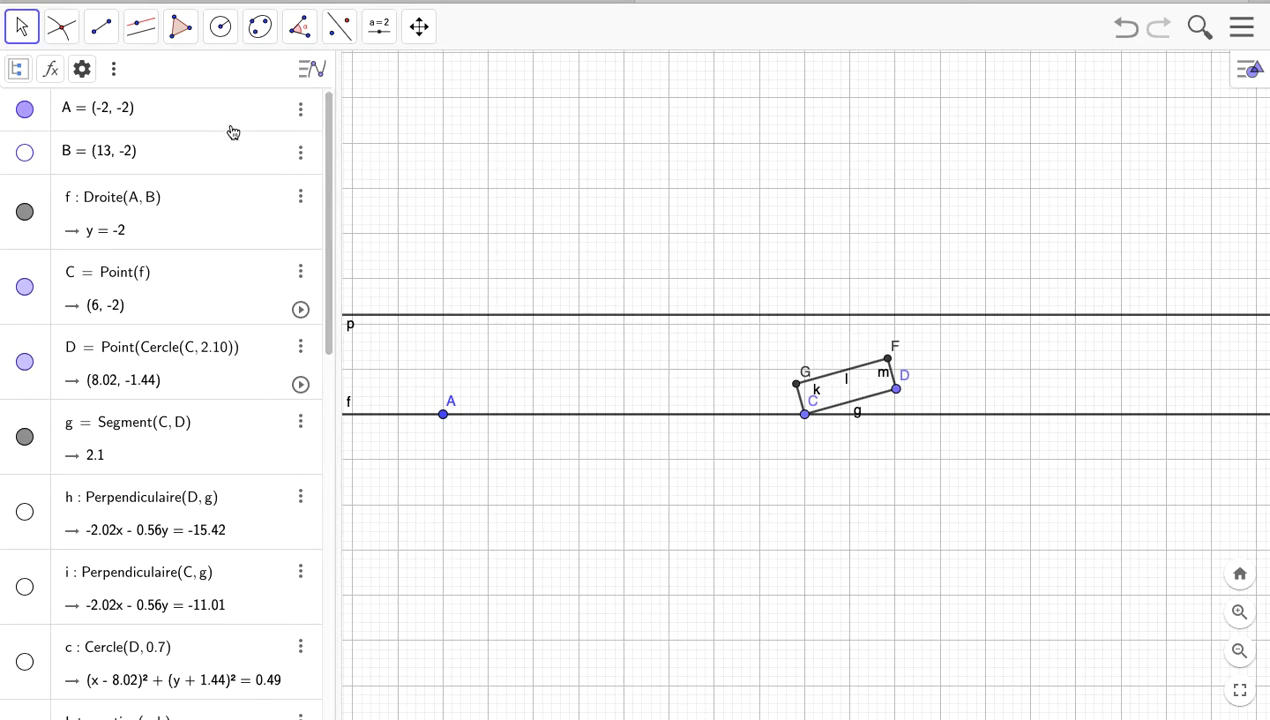
pyautogui.scroll(-10, 317, 77)
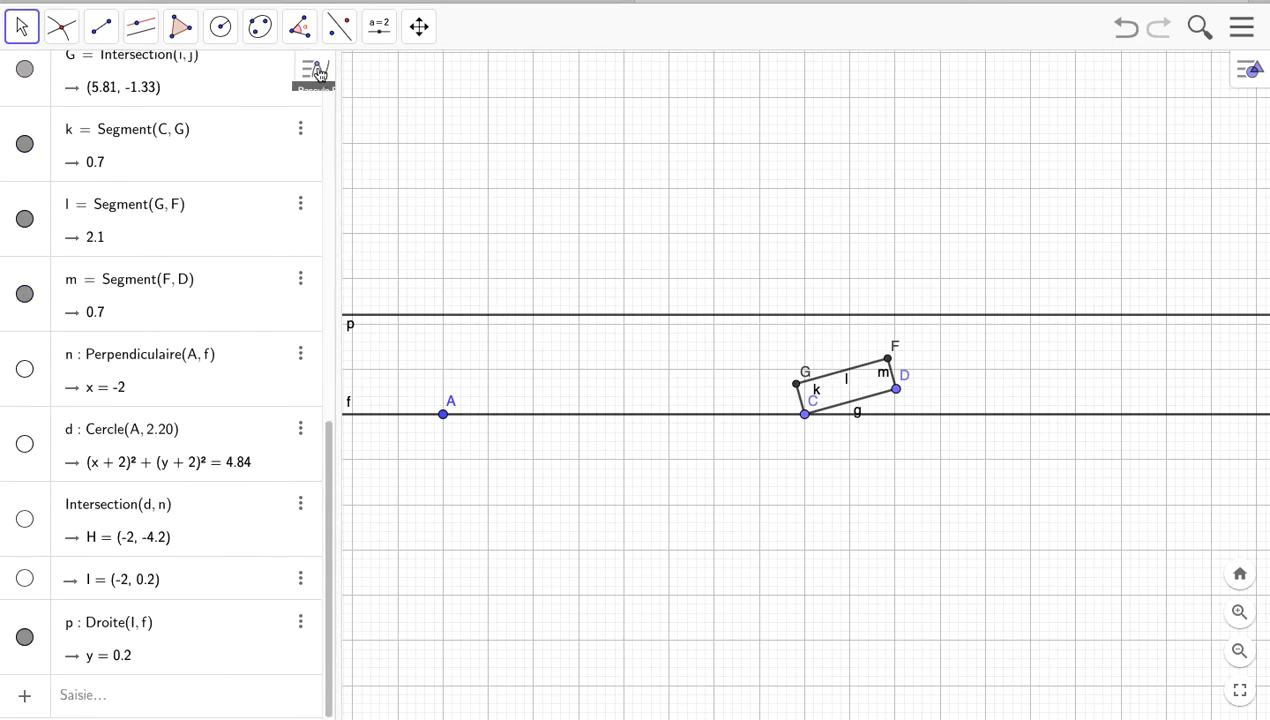
pyautogui.click(316, 72)
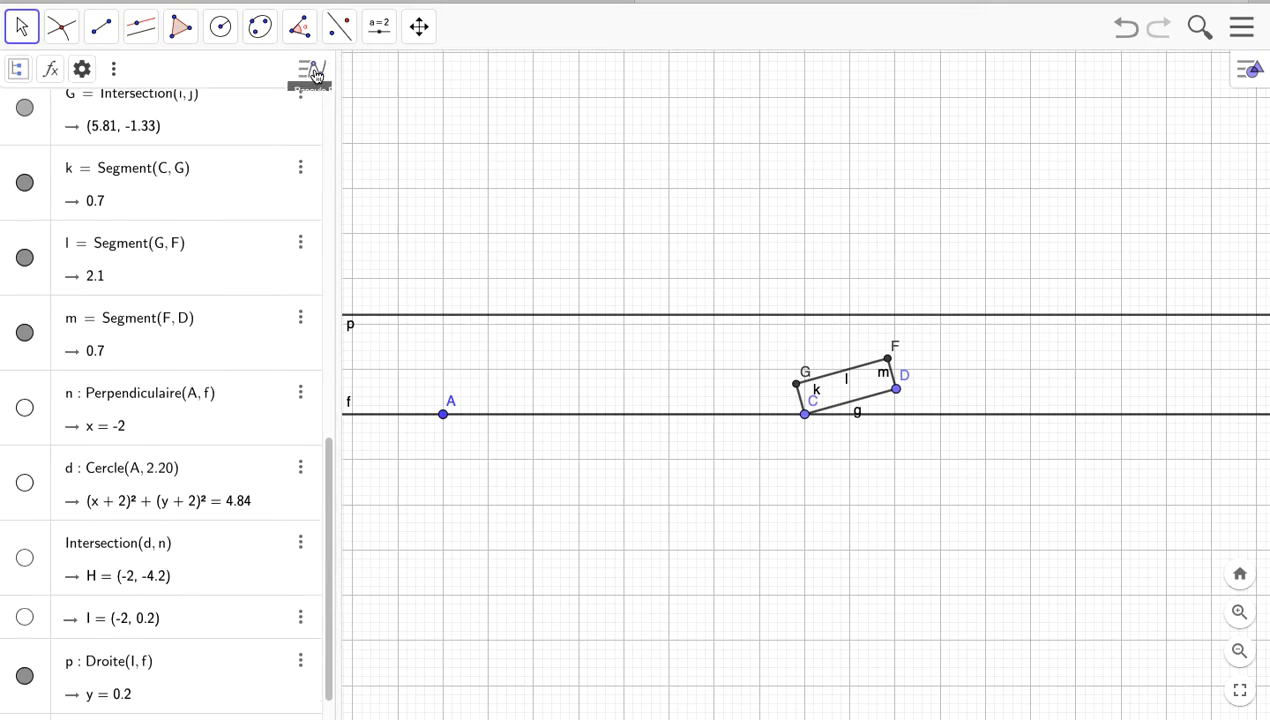
pyautogui.click(19, 72)
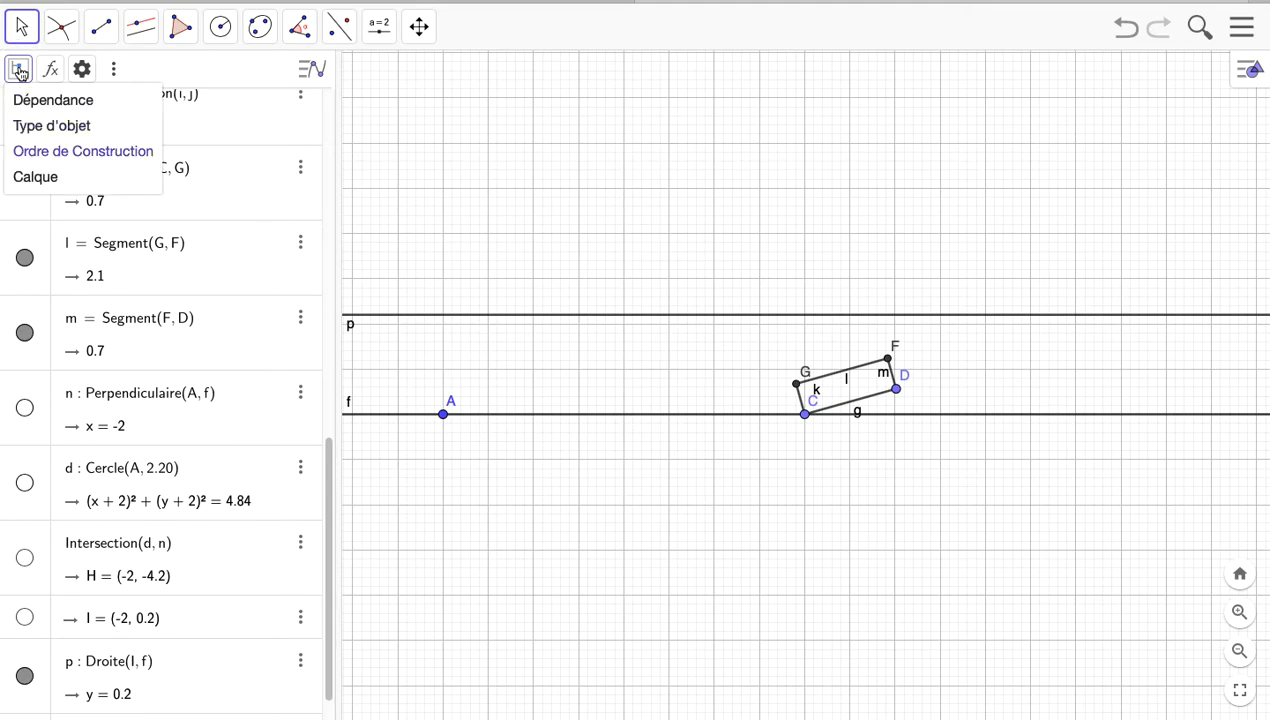
pyautogui.click(43, 127)
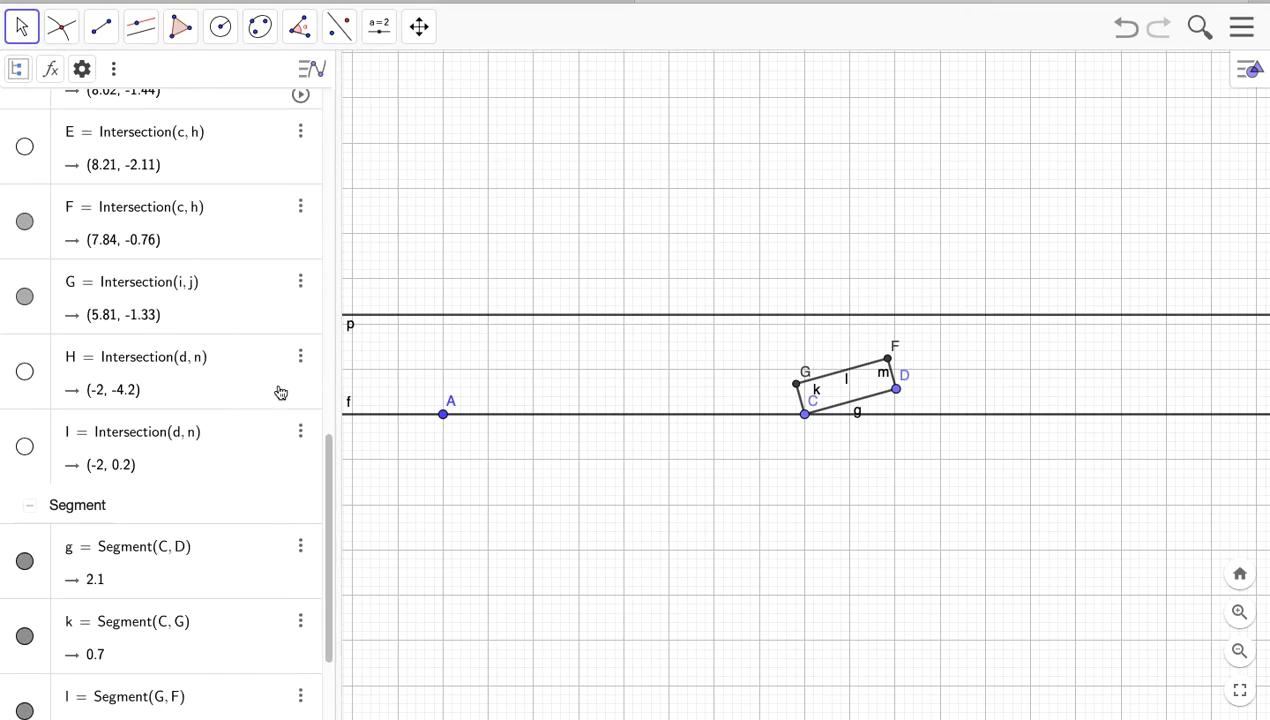
# Hide the labels of all segments forming the tilted rectangle at once
pyautogui.scroll(10, 256, 382)
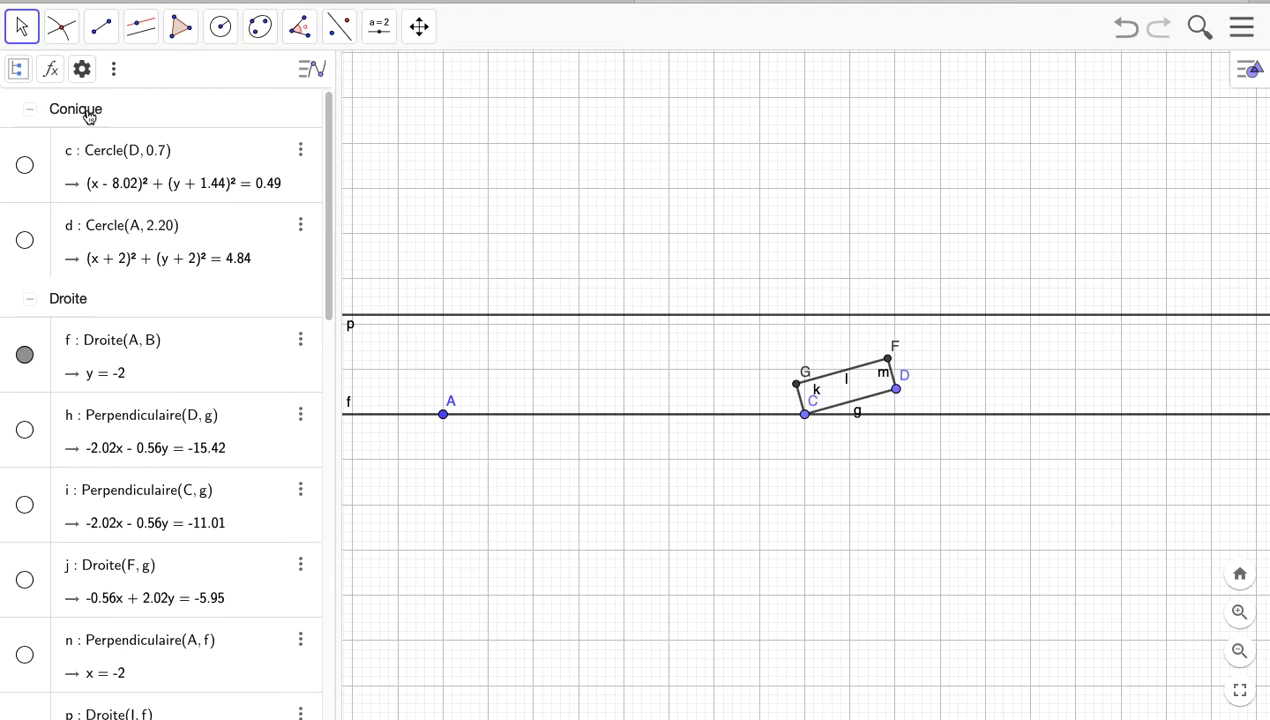
pyautogui.scroll(-3, 85, 312)
pyautogui.scroll(-7, 85, 312)
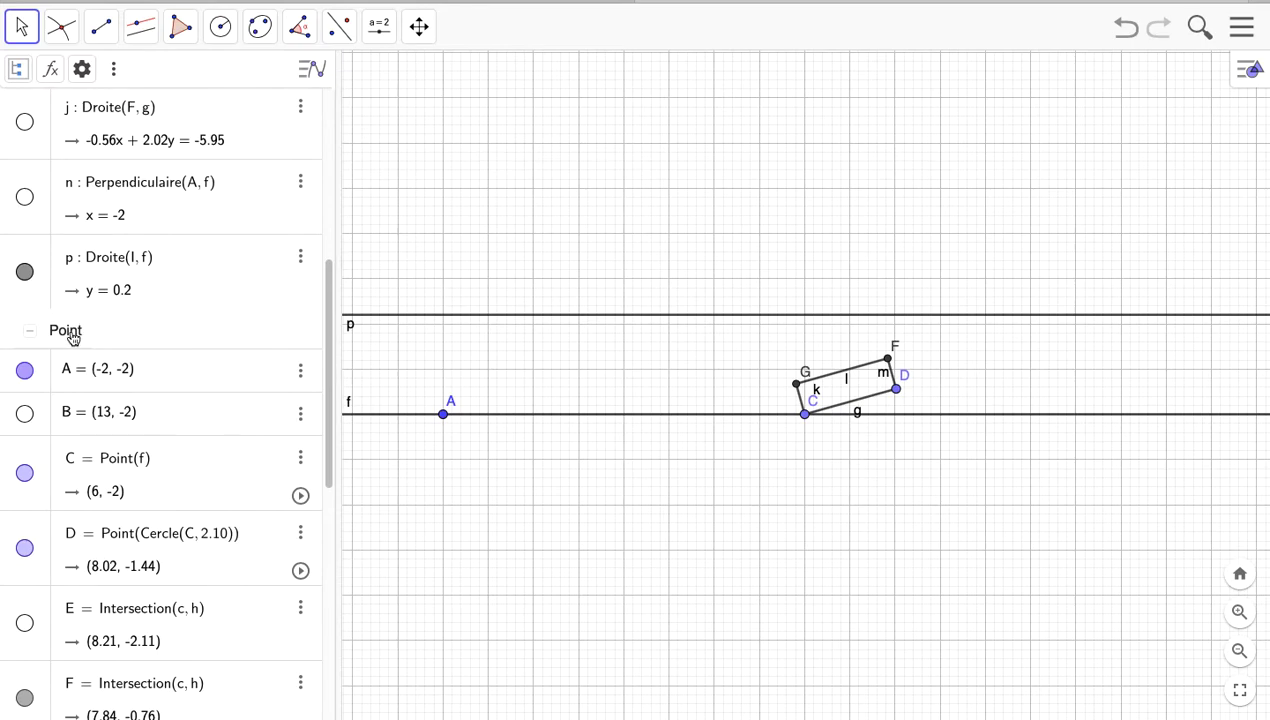
pyautogui.scroll(-4, 72, 339)
pyautogui.scroll(-9, 75, 337)
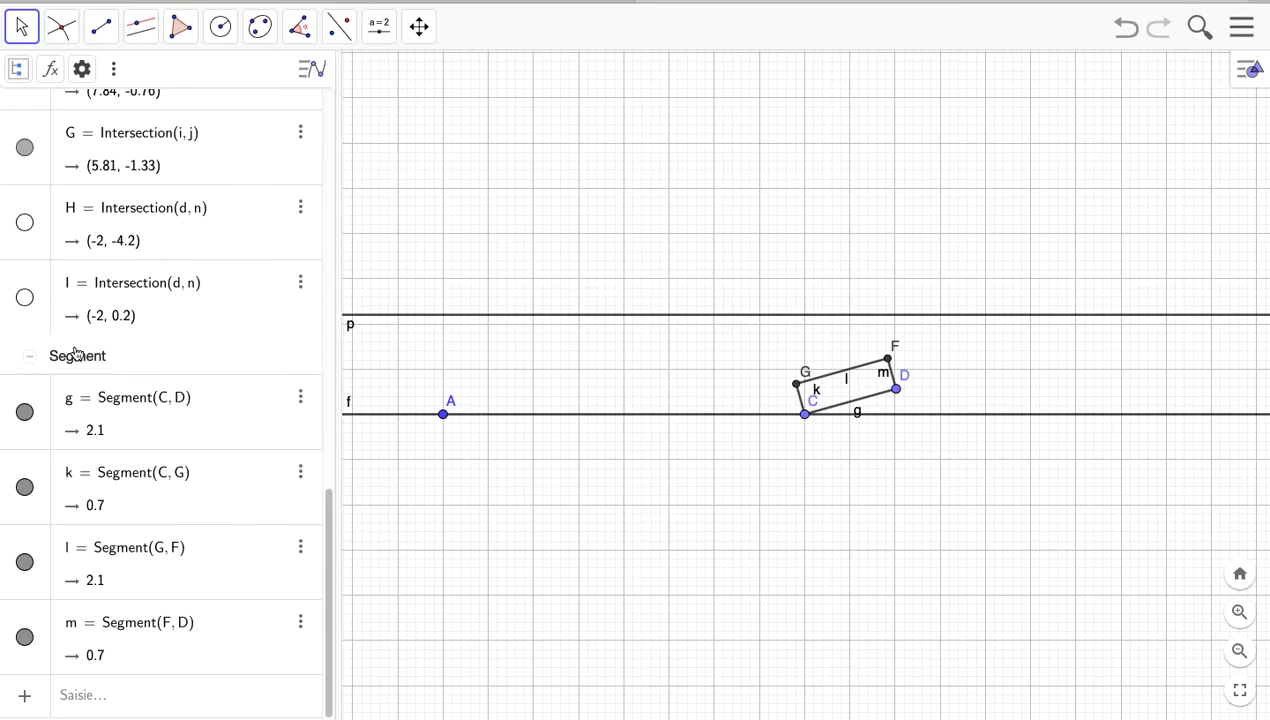
pyautogui.click(83, 362)
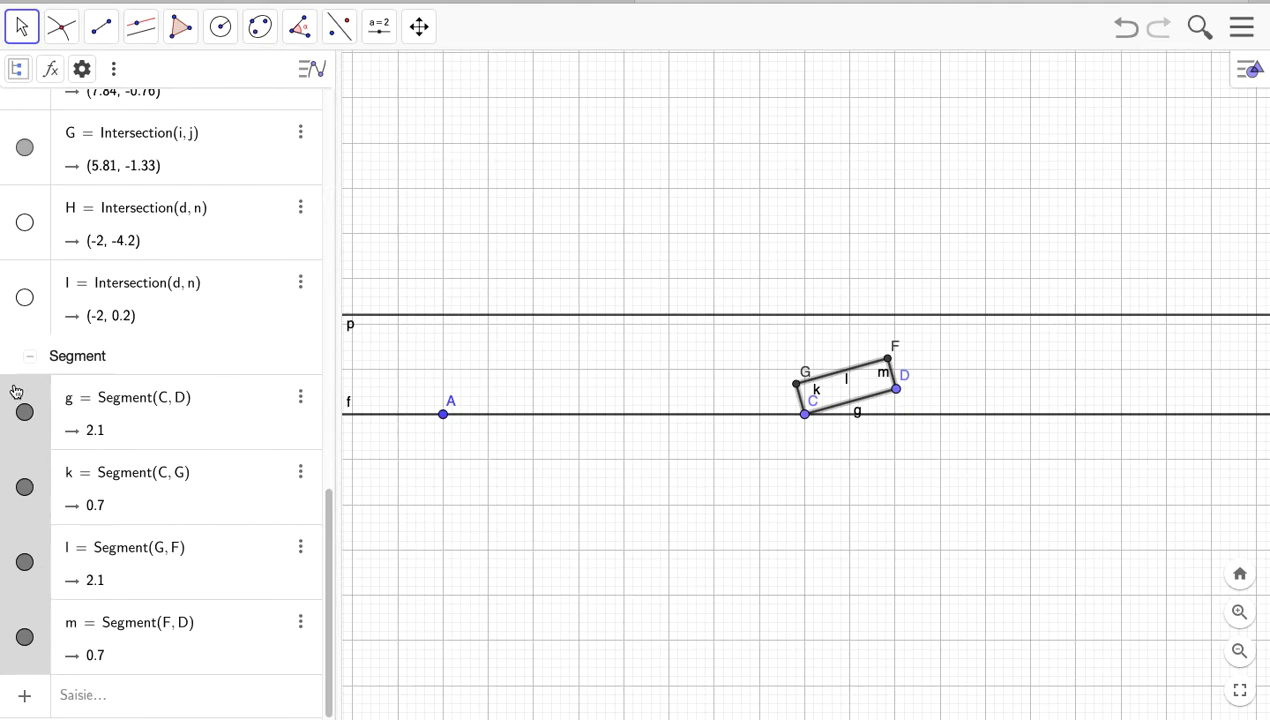
pyautogui.rightClick(35, 438)
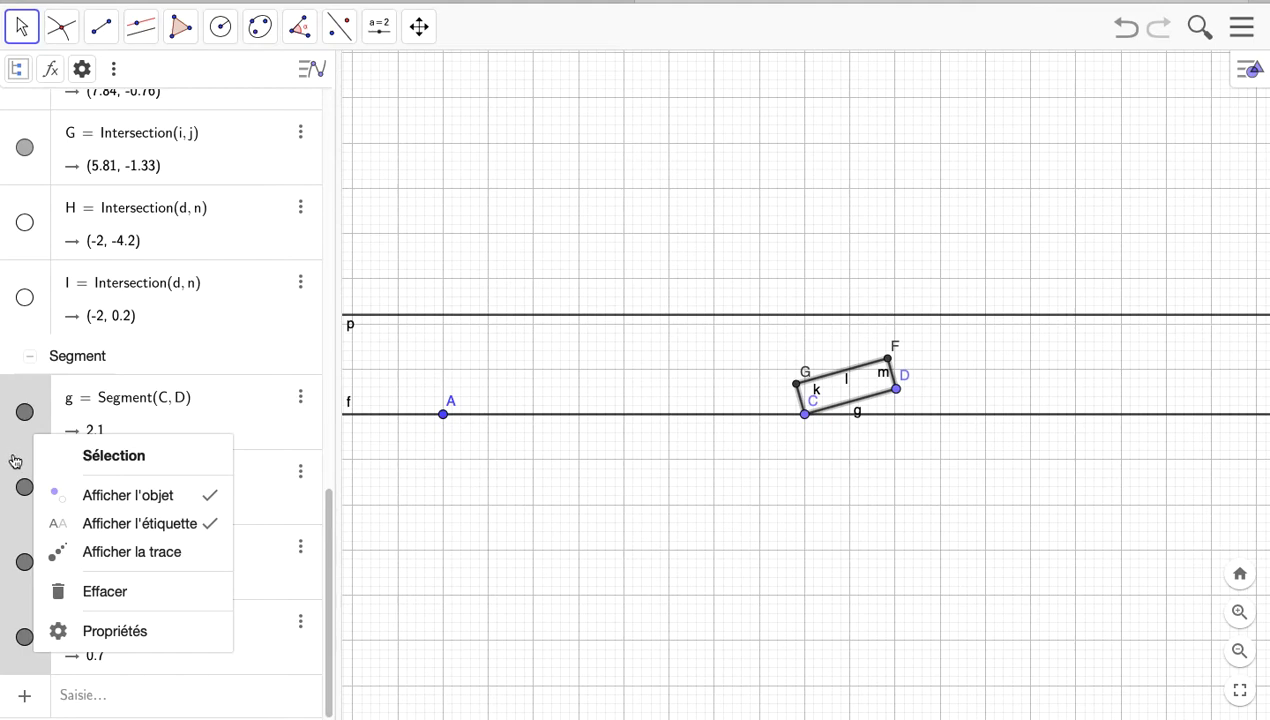
pyautogui.click(213, 532)
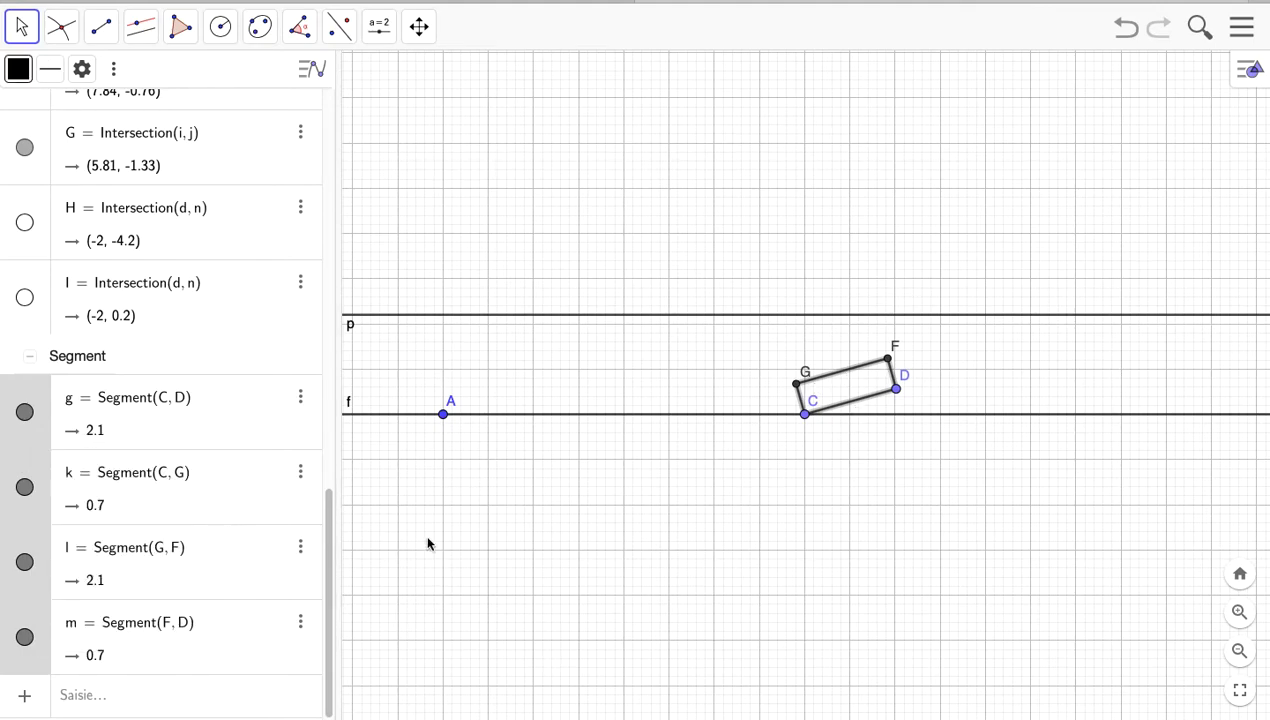
pyautogui.click(490, 530)
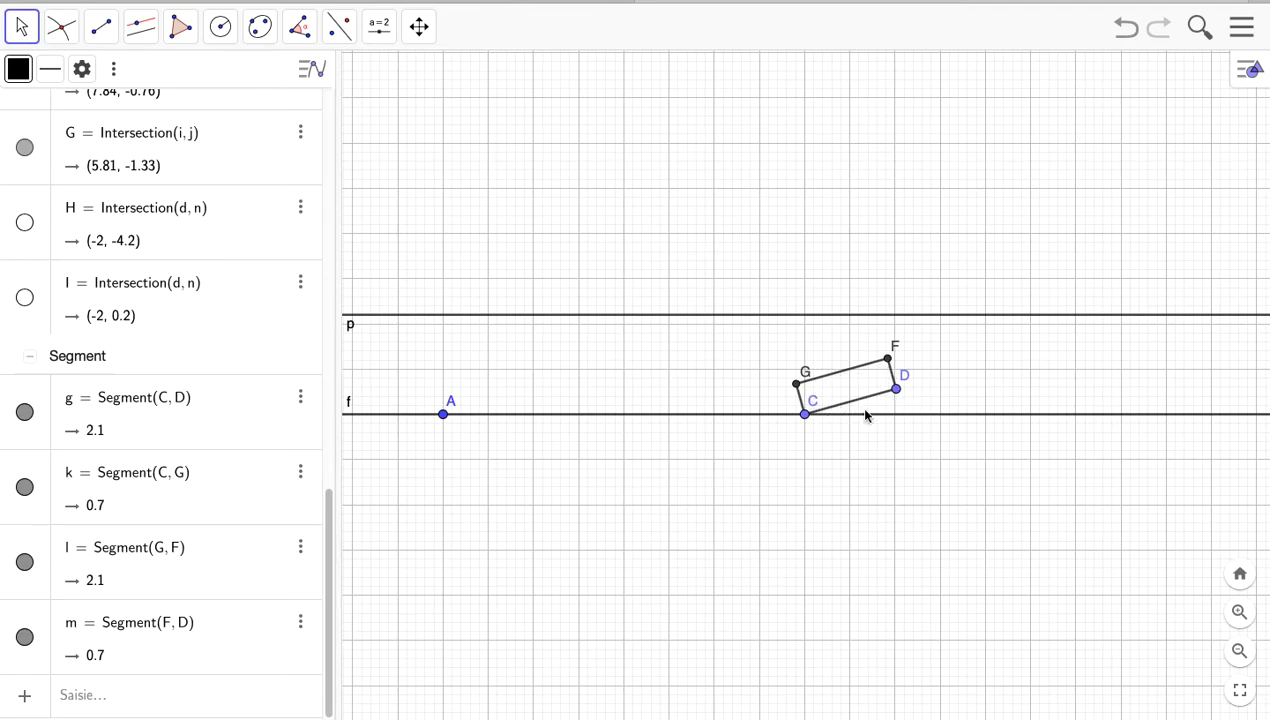
# Move the labels of G, C and D outside the rectangle, placing C's label below line AB
pyautogui.moveTo(811, 375); pyautogui.dragTo(802, 431)
pyautogui.click(814, 401)
pyautogui.moveTo(903, 377); pyautogui.dragTo(912, 398)
# Hide the labels of all objects in the Droite group at once
pyautogui.scroll(8, 198, 376)
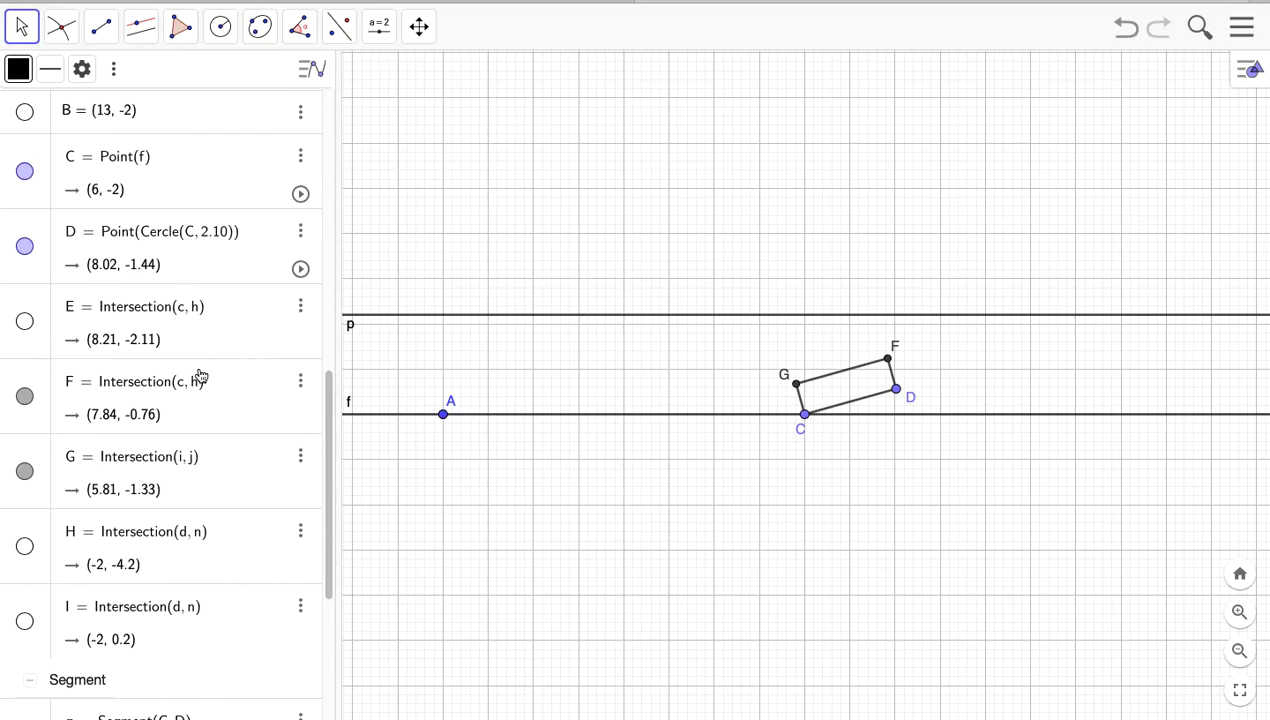
pyautogui.scroll(9, 198, 372)
pyautogui.scroll(1, 198, 372)
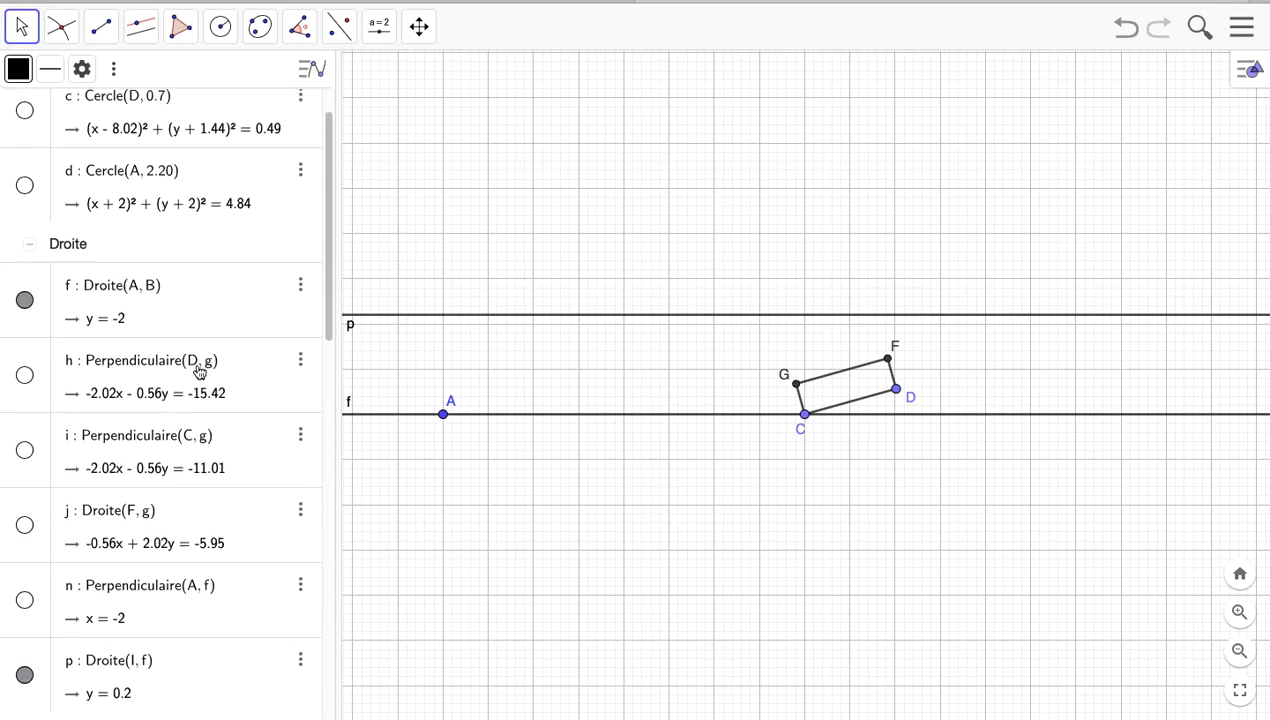
pyautogui.click(77, 247)
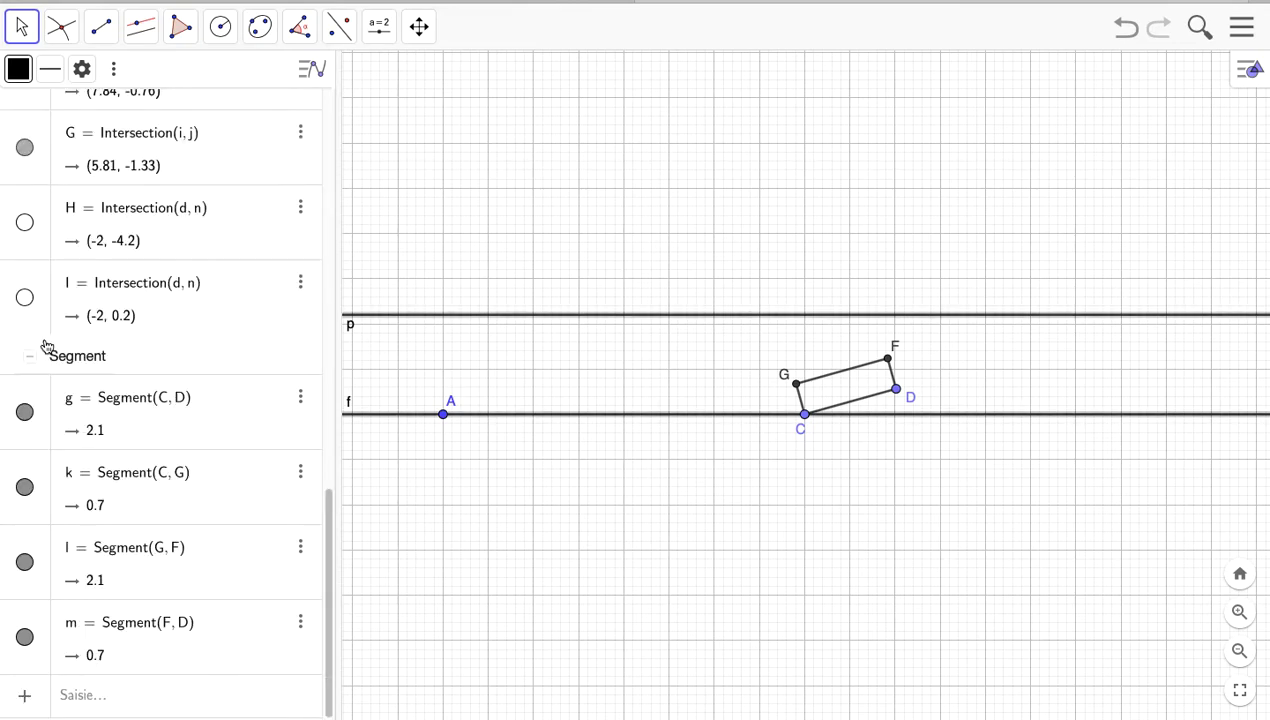
pyautogui.scroll(15, 94, 335)
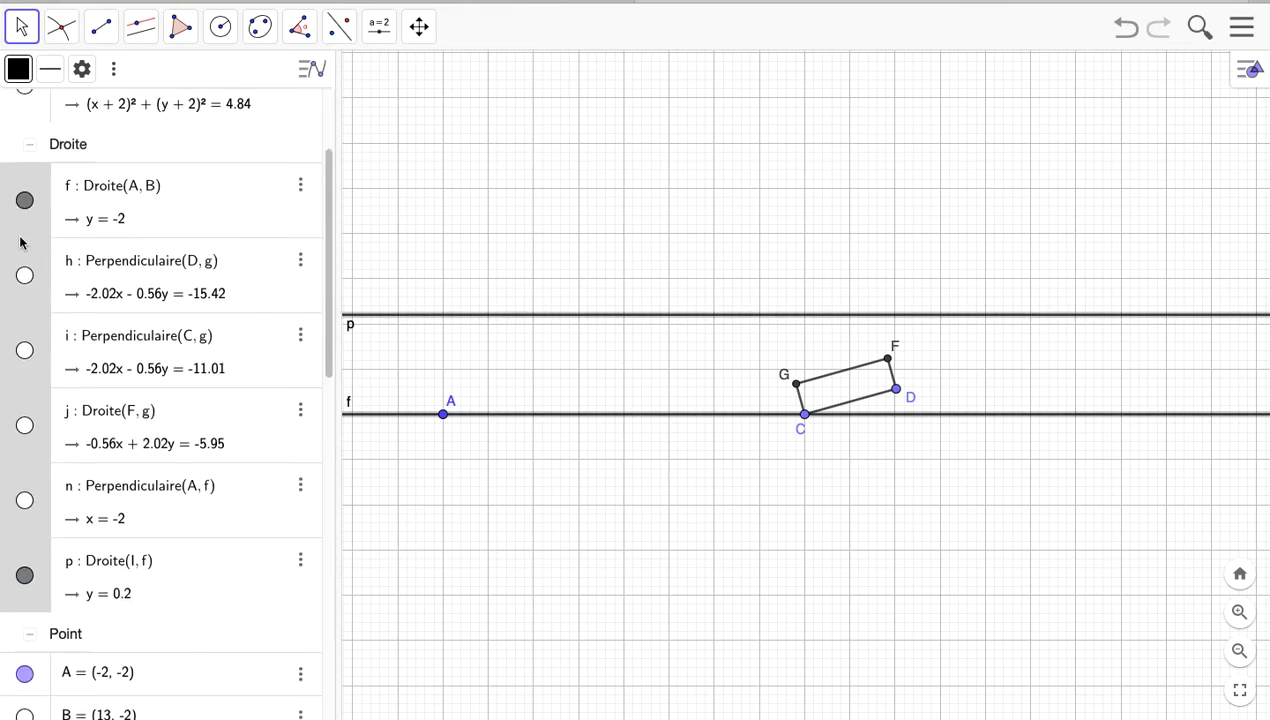
pyautogui.rightClick(27, 240)
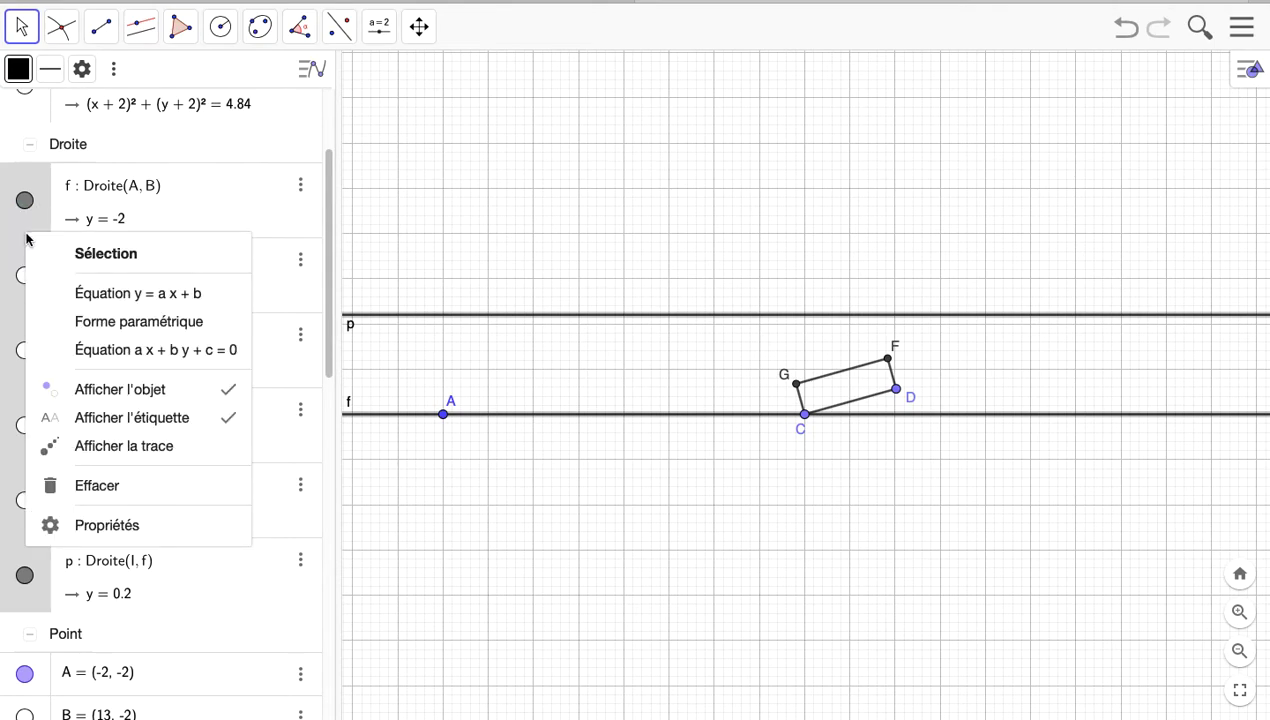
pyautogui.click(232, 423)
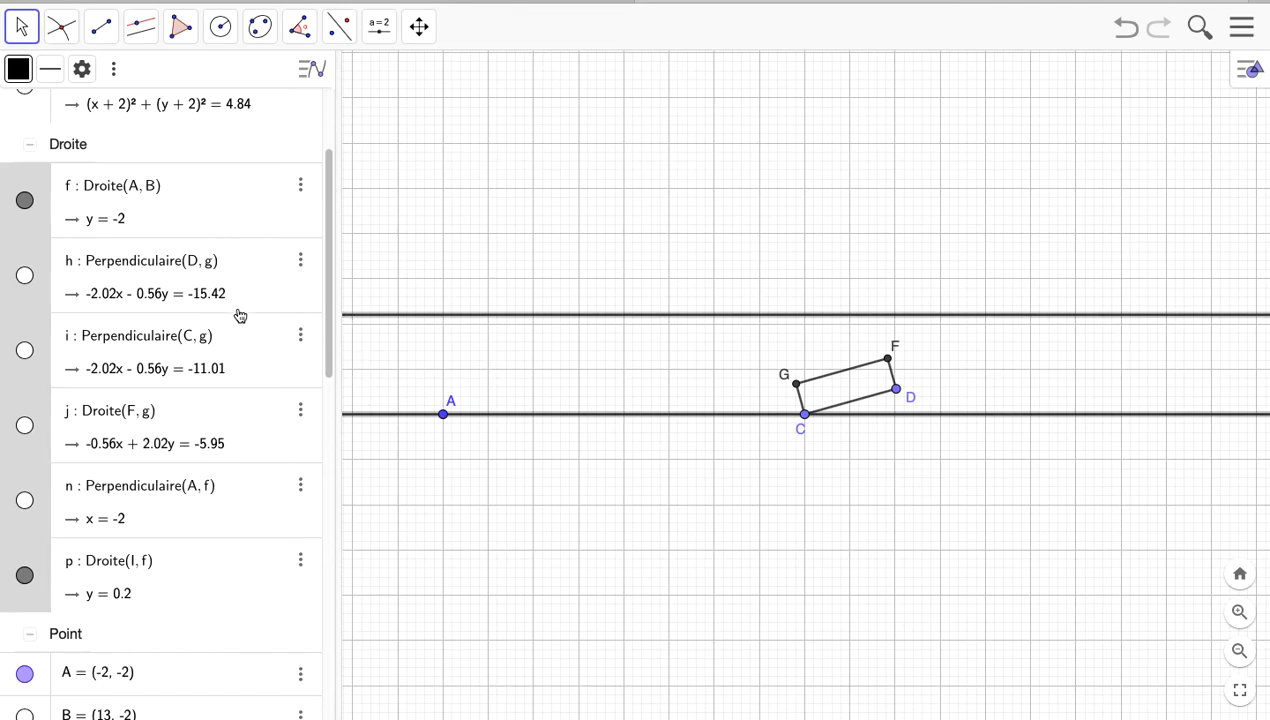
# Collapse the Droite and Point groups in the object list
pyautogui.click(31, 149)
pyautogui.scroll(5, 70, 283)
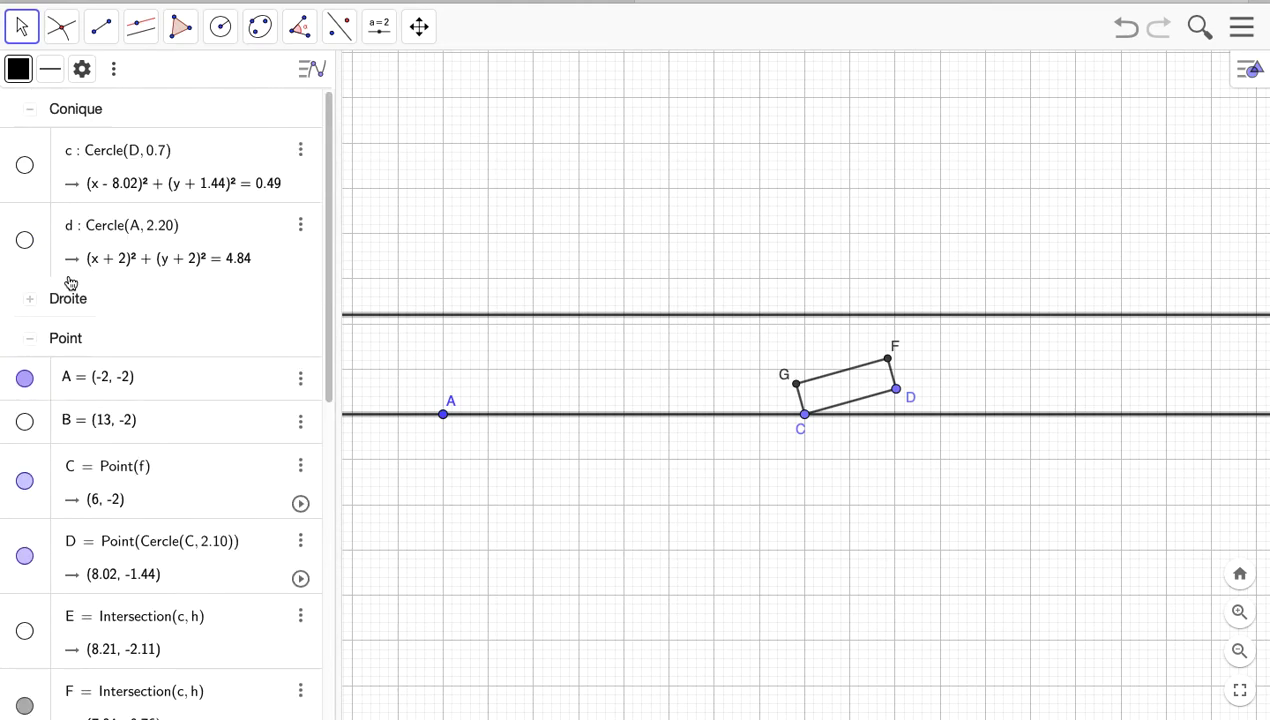
pyautogui.click(35, 346)
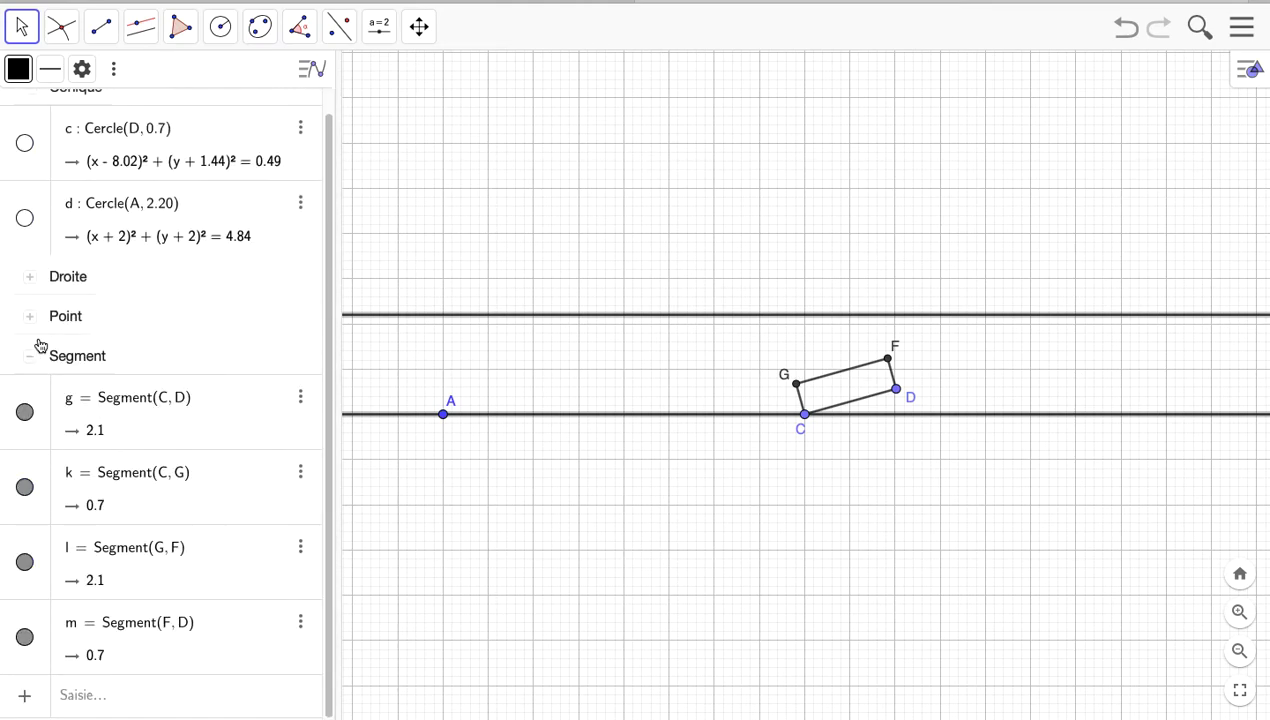
pyautogui.scroll(1, 58, 306)
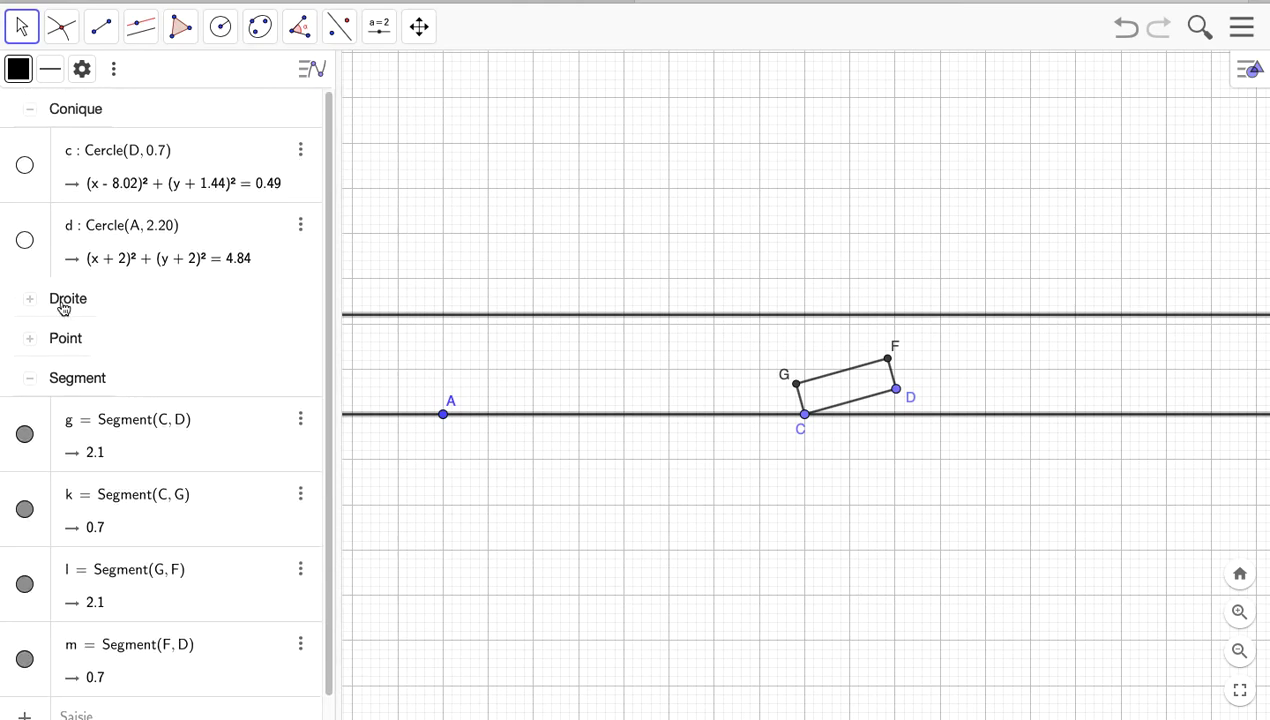
# Collapse the Conique group in the object list and clear the current selection
pyautogui.click(30, 110)
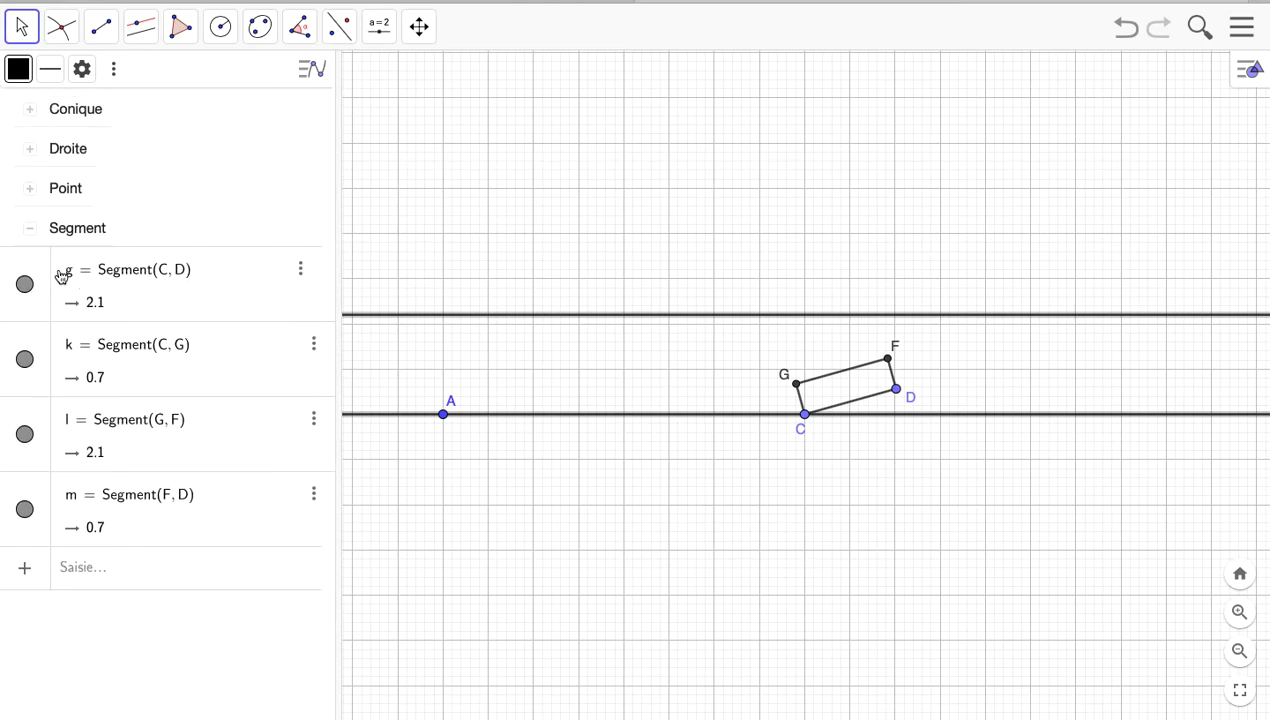
pyautogui.click(513, 237)
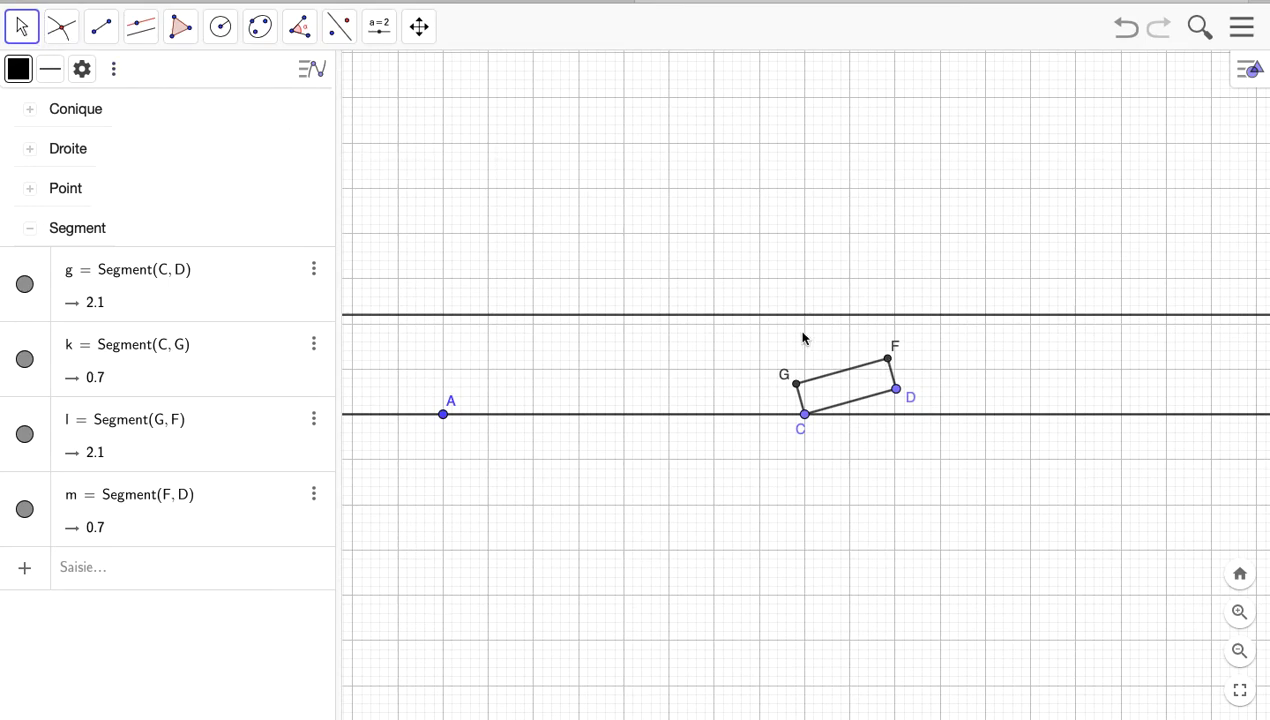
# Turn on the trace of point F and swing the rectangle about C by moving D down to line AB and back up
pyautogui.rightClick(891, 364)
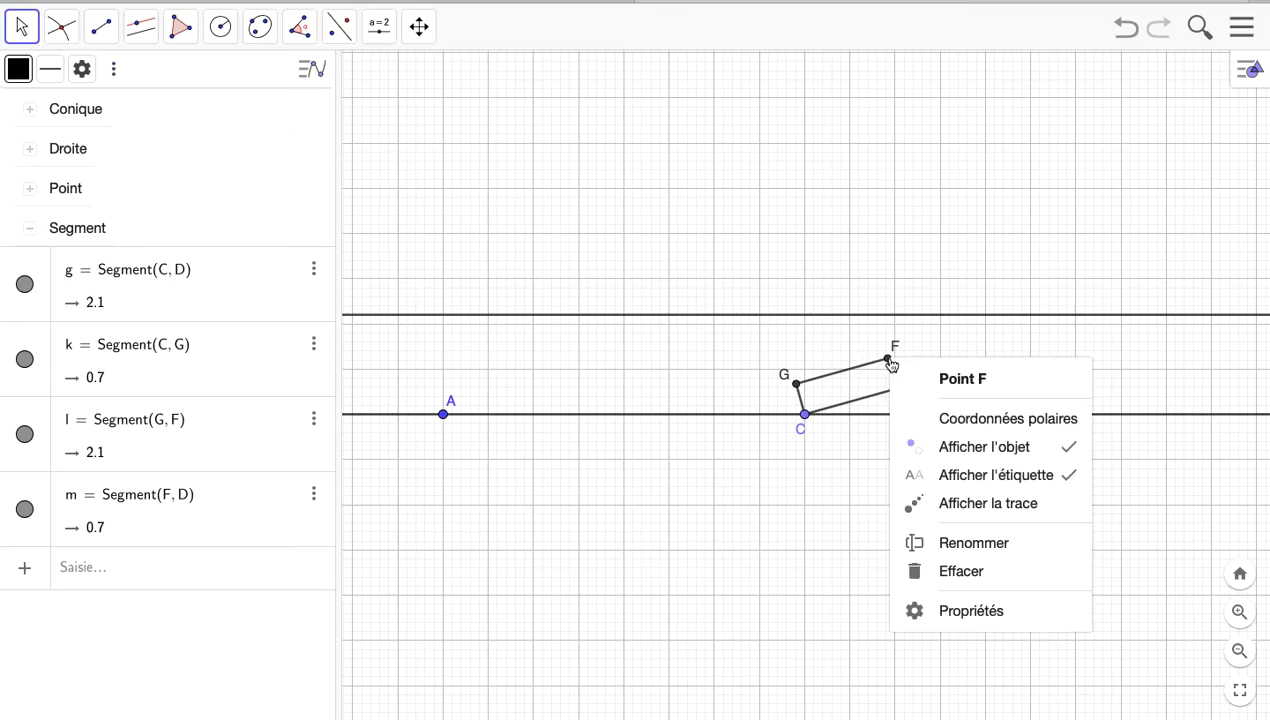
pyautogui.click(993, 505)
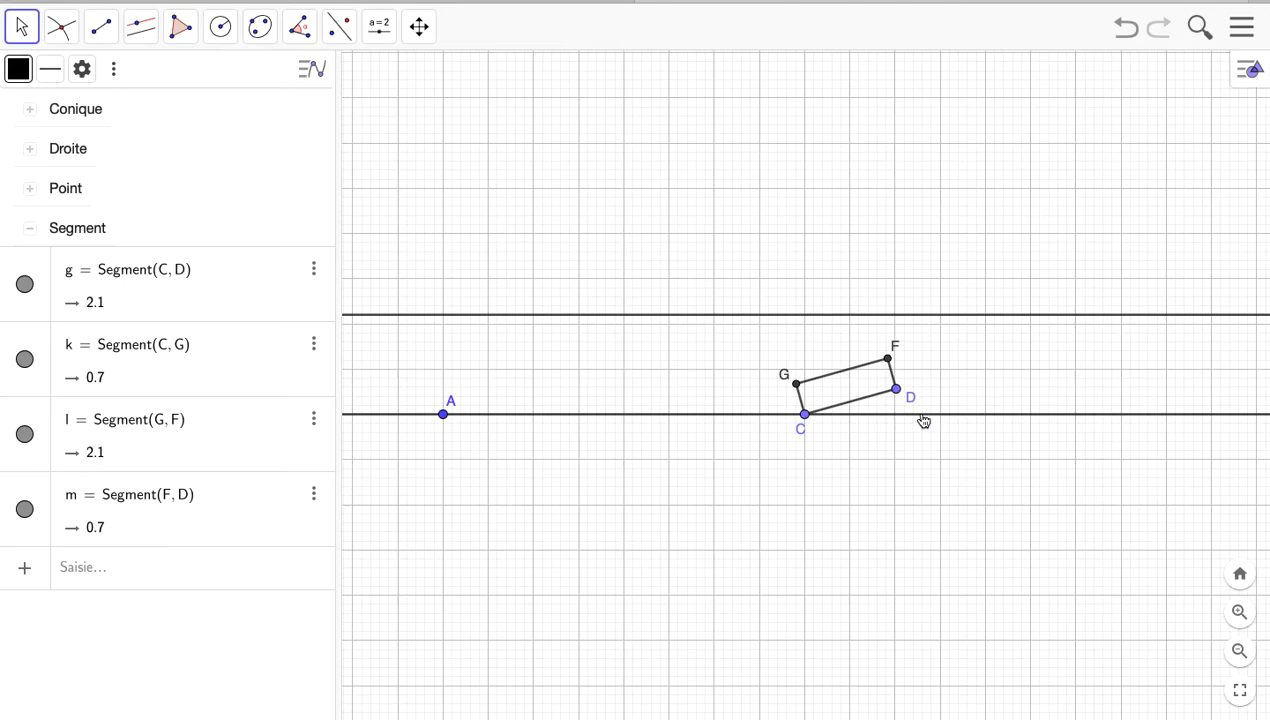
pyautogui.click(900, 394)
pyautogui.moveTo(900, 394)
pyautogui.mouseDown()
pyautogui.moveTo(872, 358)
pyautogui.moveTo(916, 420)
pyautogui.mouseUp()
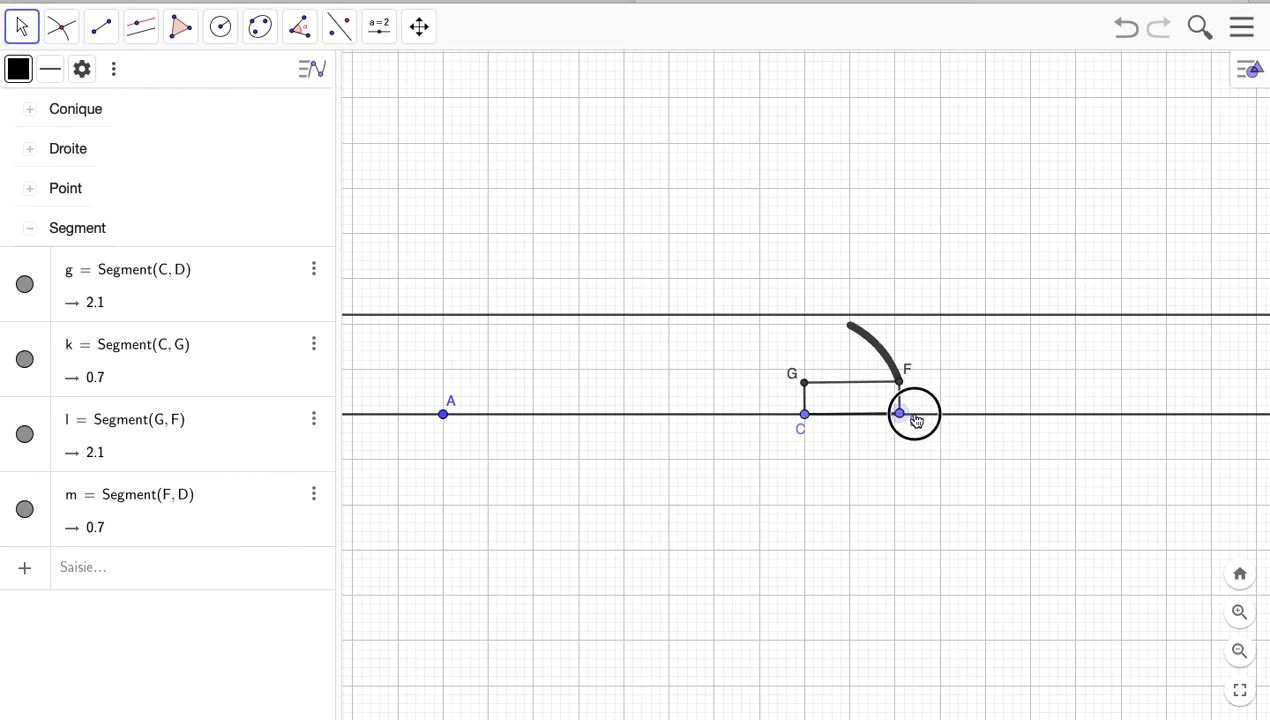
pyautogui.moveTo(916, 420)
pyautogui.mouseDown()
pyautogui.moveTo(850, 338)
pyautogui.moveTo(808, 320)
pyautogui.moveTo(883, 376)
pyautogui.mouseUp()
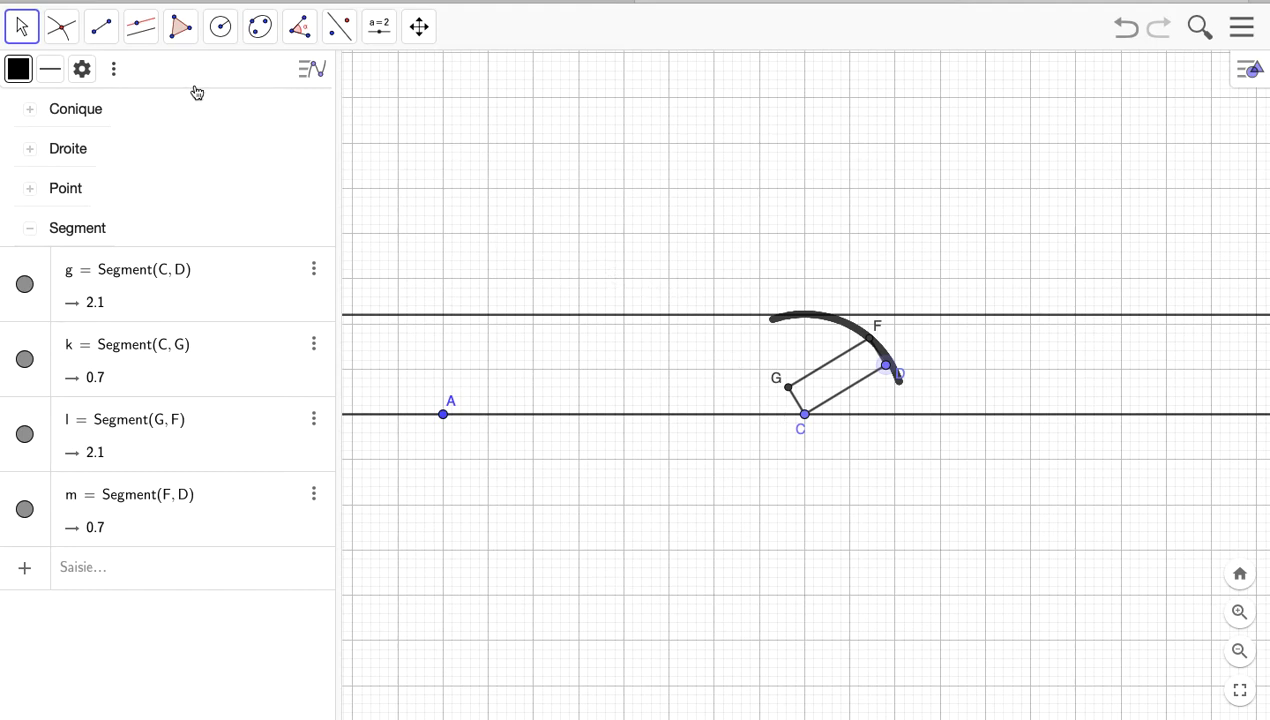
# Draw the rectangle's diagonal as a segment from C to F
pyautogui.click(102, 30)
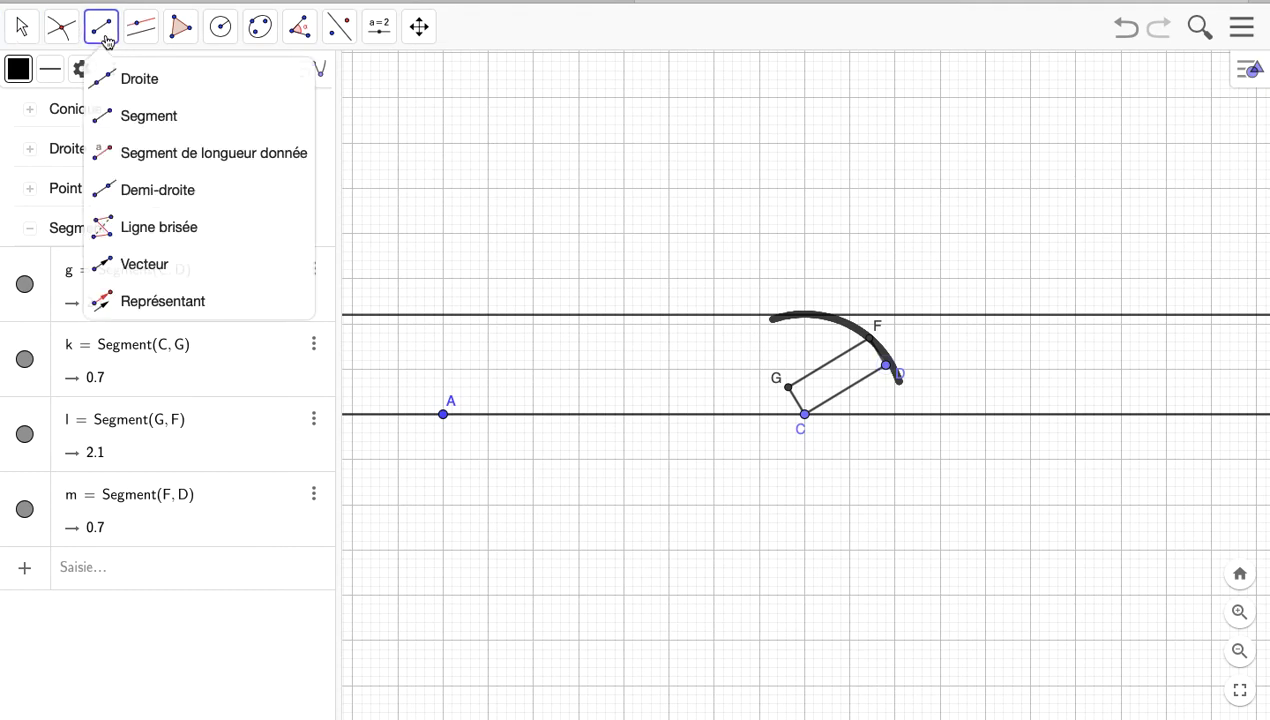
pyautogui.click(139, 118)
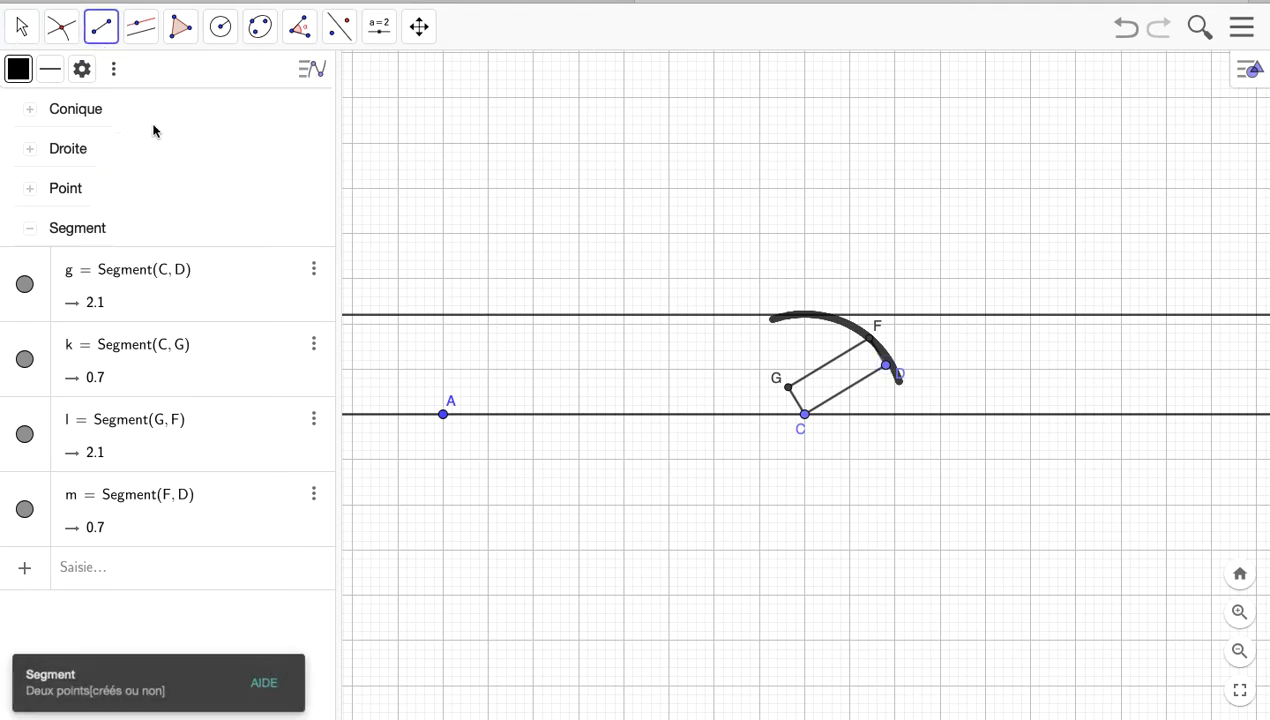
pyautogui.click(804, 413)
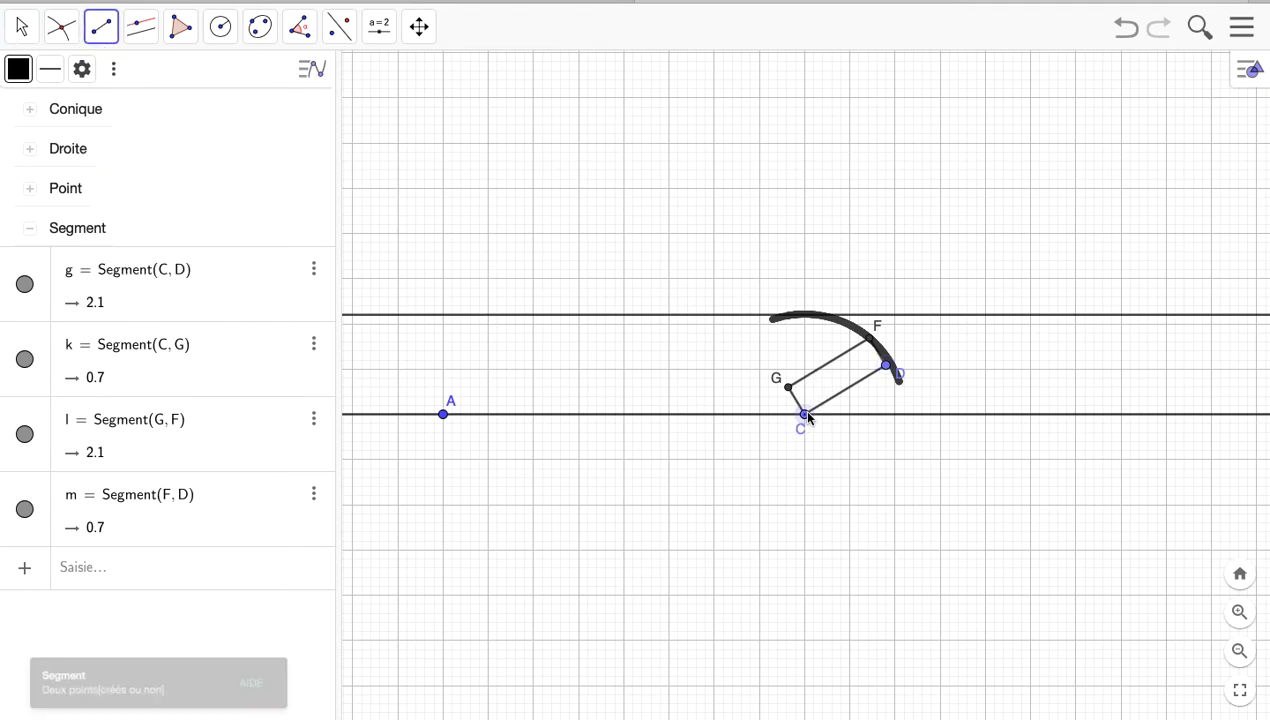
pyautogui.click(868, 341)
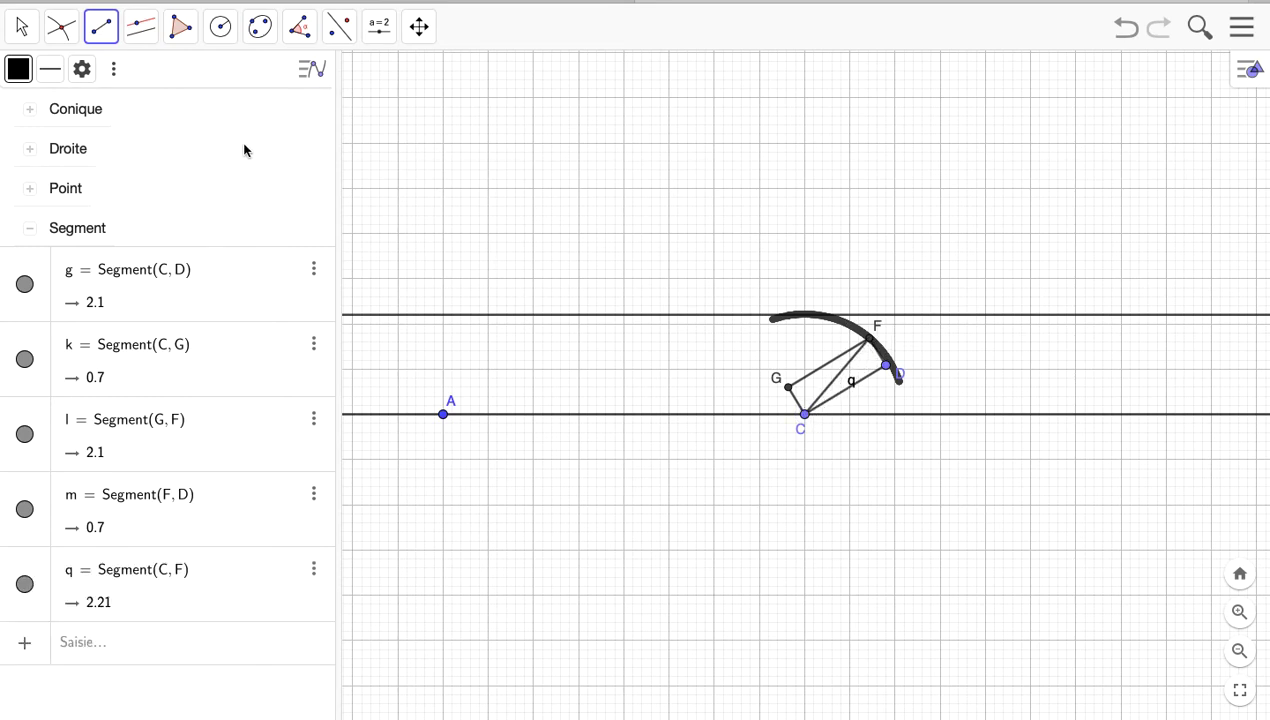
pyautogui.click(22, 28)
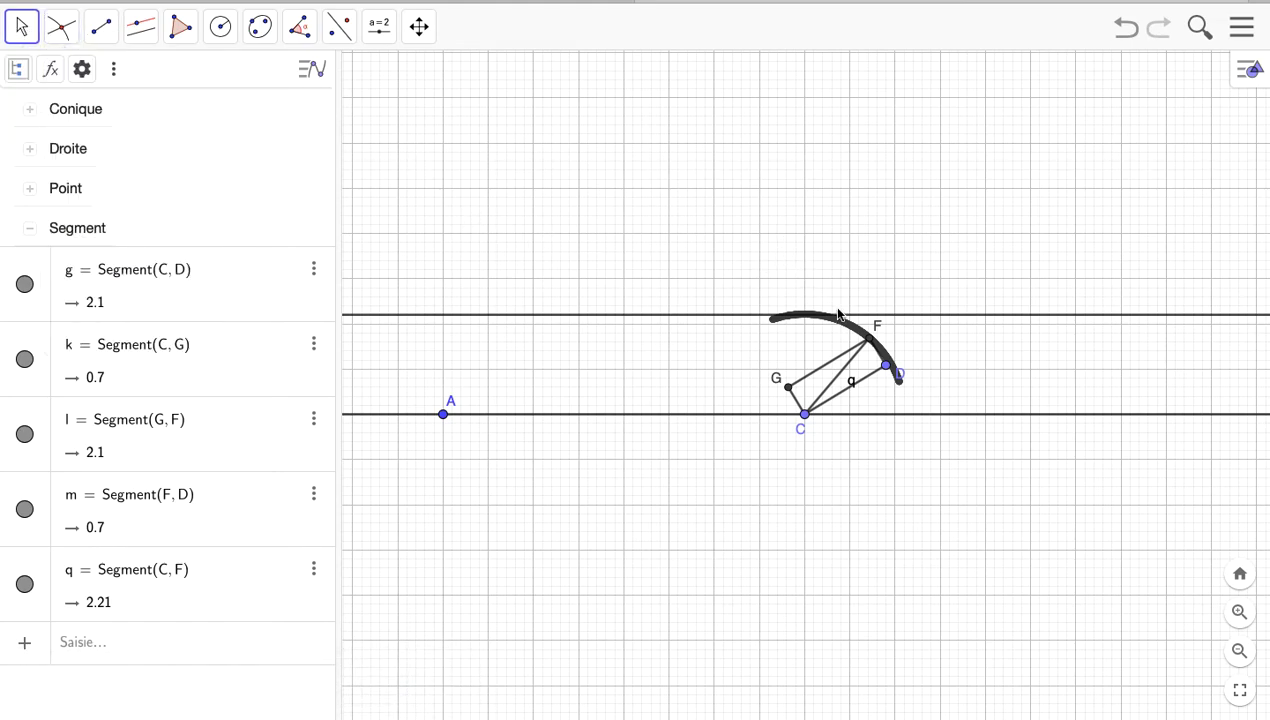
# Set the label of diagonal CF to show its value (Valeur) and move that label beside point D
pyautogui.rightClick(843, 382)
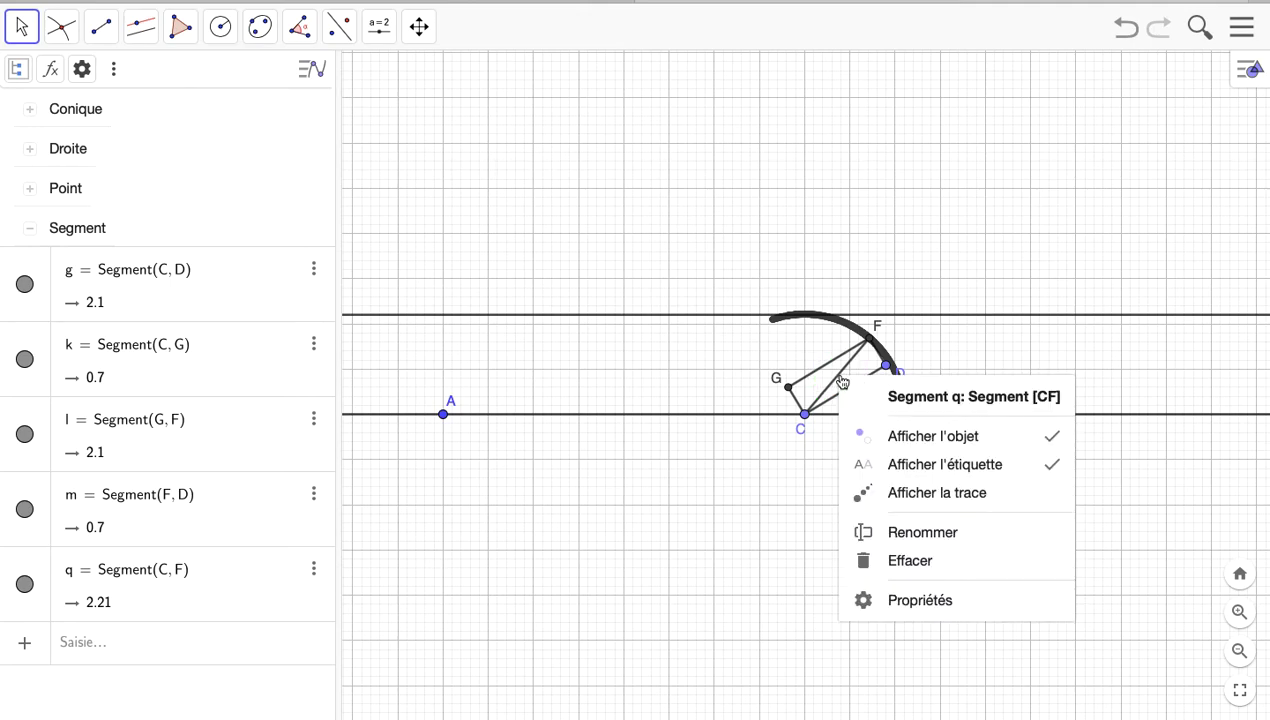
pyautogui.click(948, 604)
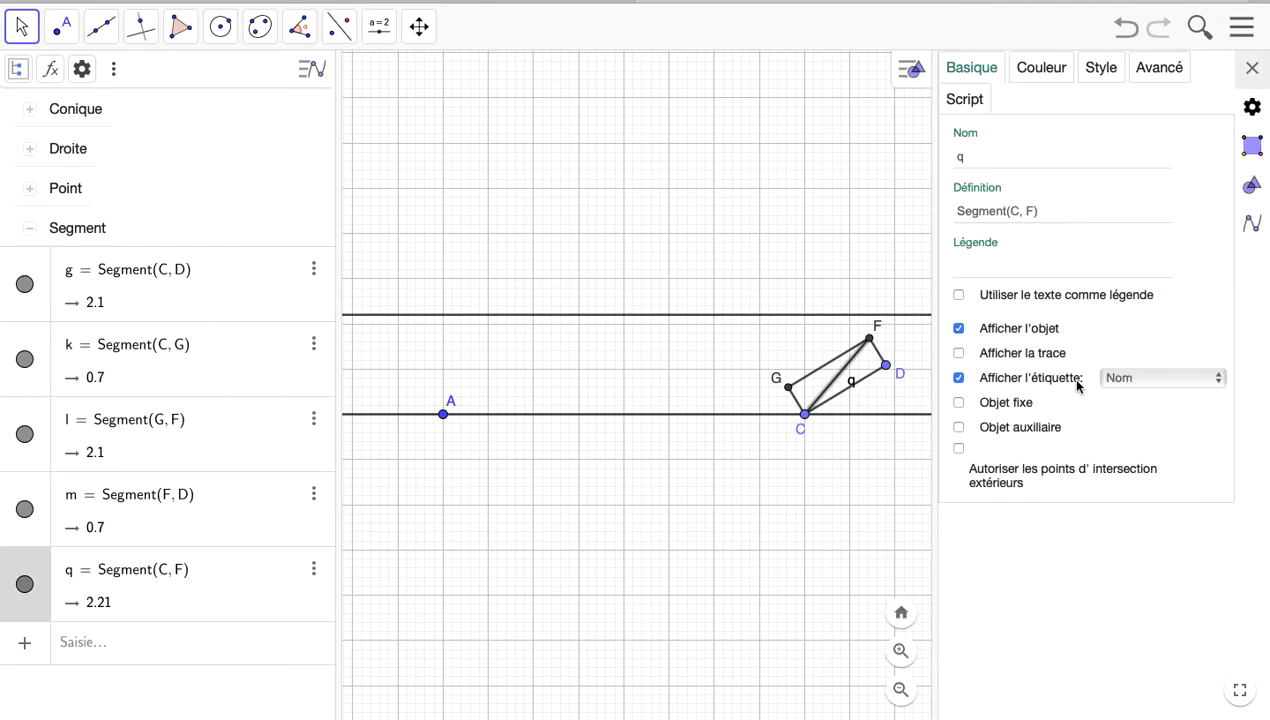
pyautogui.click(1213, 381)
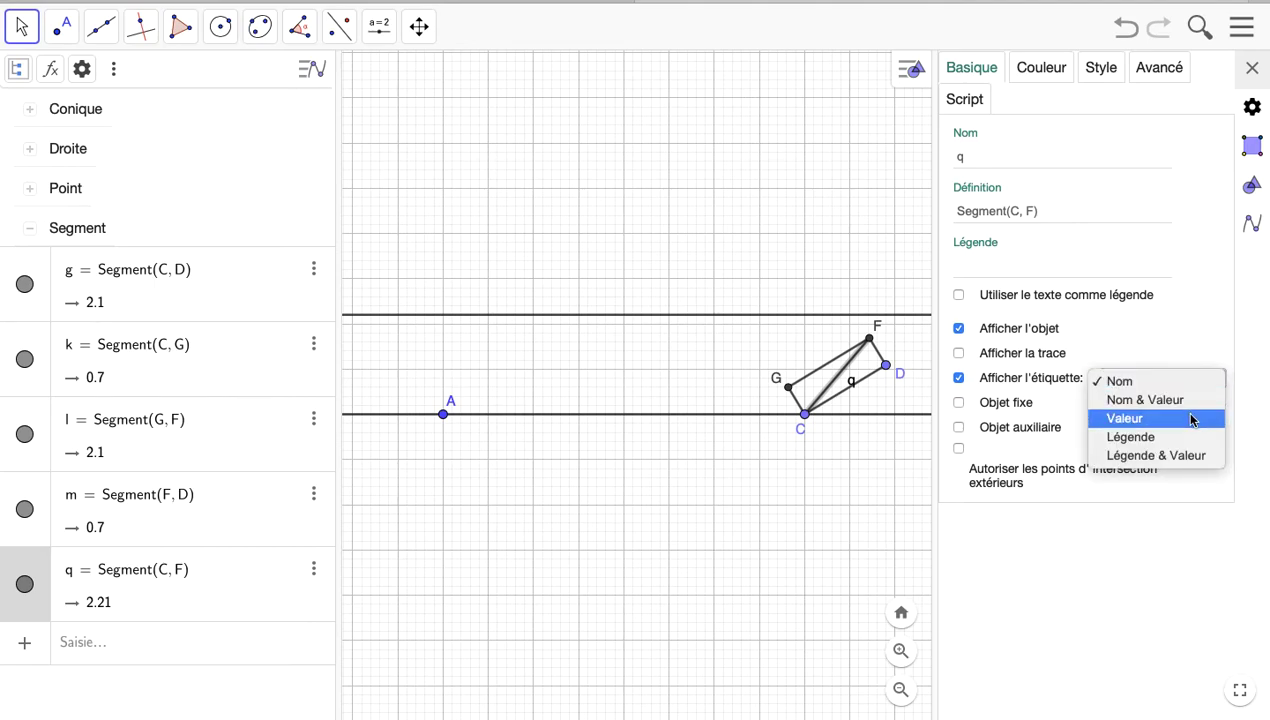
pyautogui.click(1191, 419)
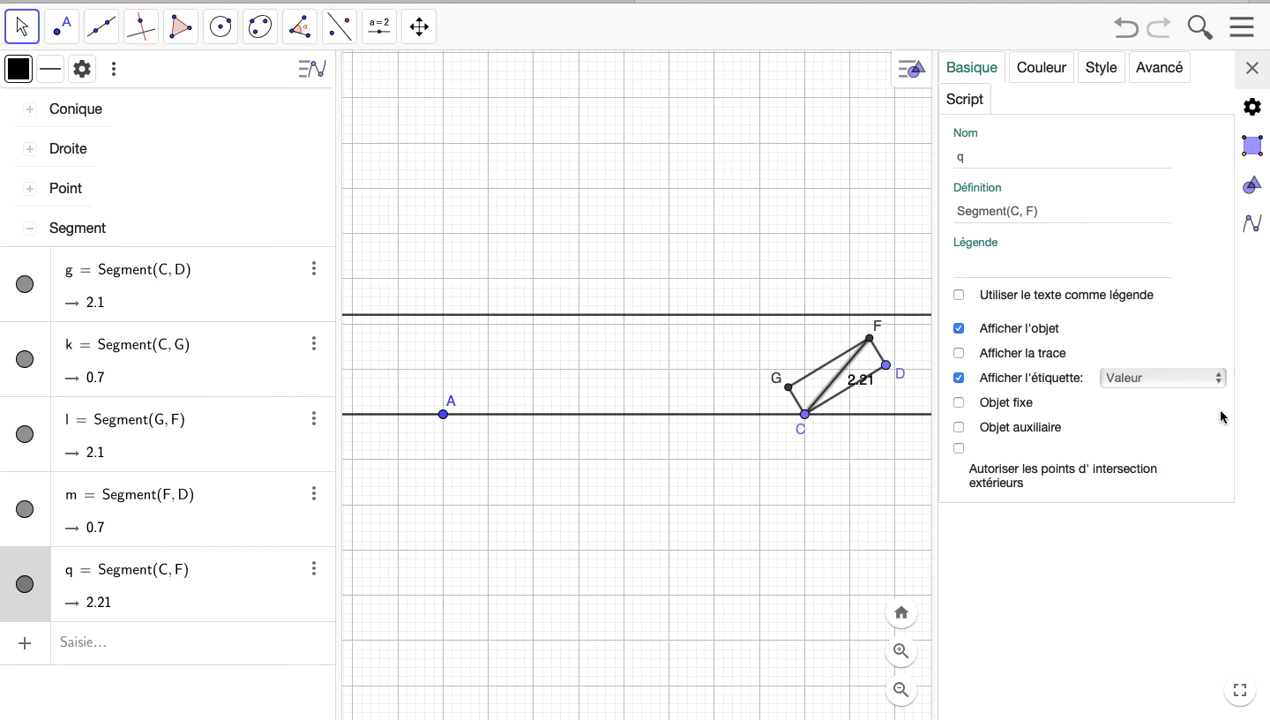
pyautogui.click(1251, 68)
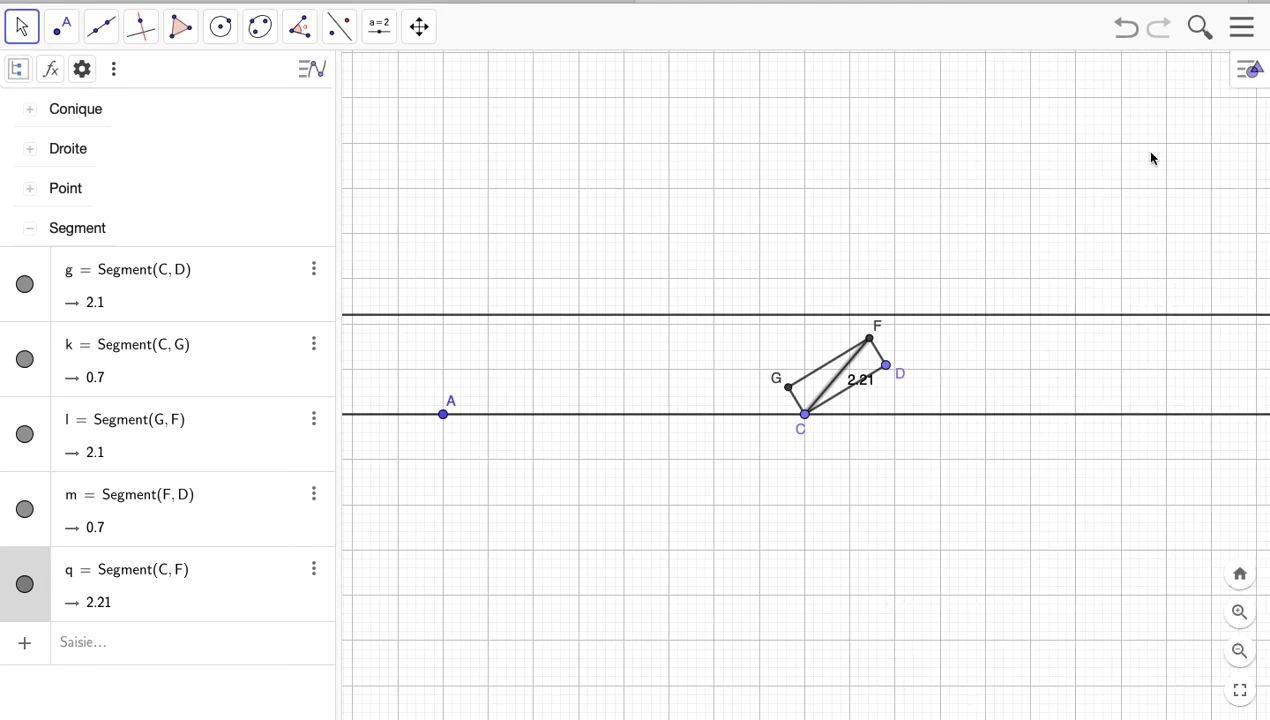
pyautogui.click(871, 390)
pyautogui.moveTo(871, 390)
pyautogui.mouseDown()
pyautogui.moveTo(834, 362)
pyautogui.moveTo(820, 388)
pyautogui.moveTo(873, 370)
pyautogui.mouseUp()
pyautogui.click(887, 368)
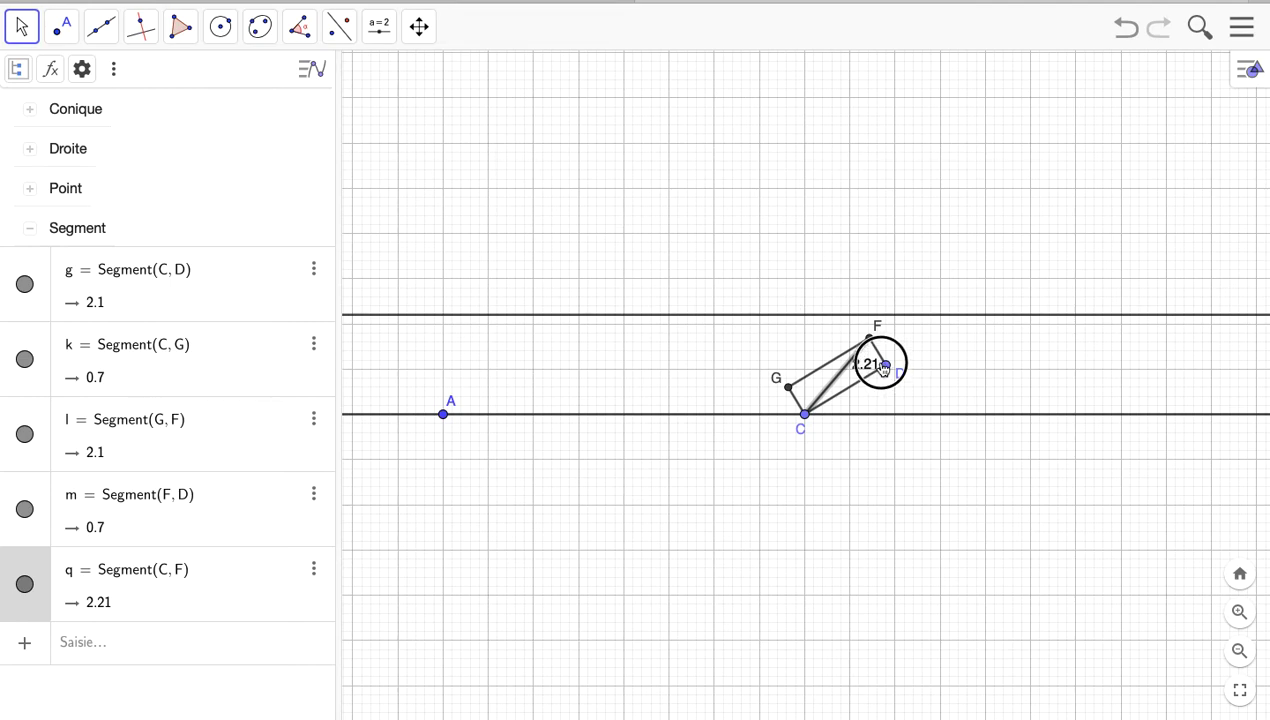
pyautogui.click(885, 366)
pyautogui.click(879, 362)
pyautogui.click(887, 366)
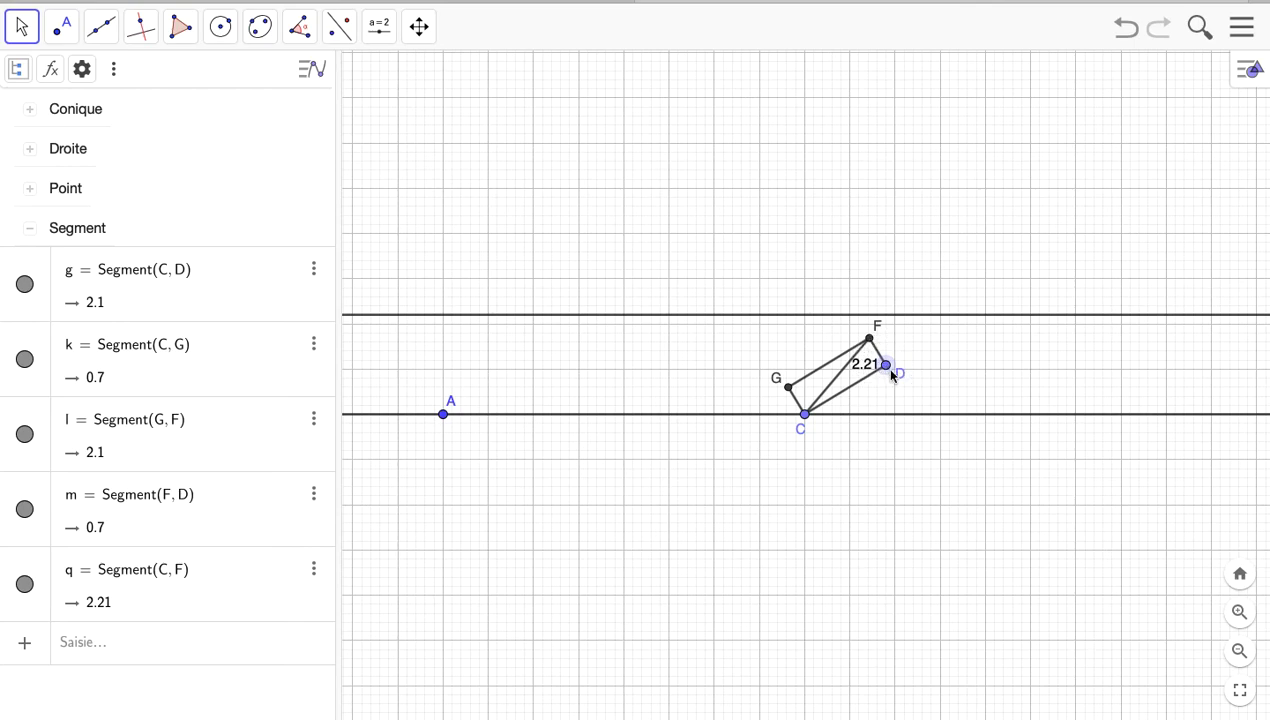
pyautogui.click(20, 34)
pyautogui.click(63, 31)
pyautogui.click(22, 34)
pyautogui.click(40, 76)
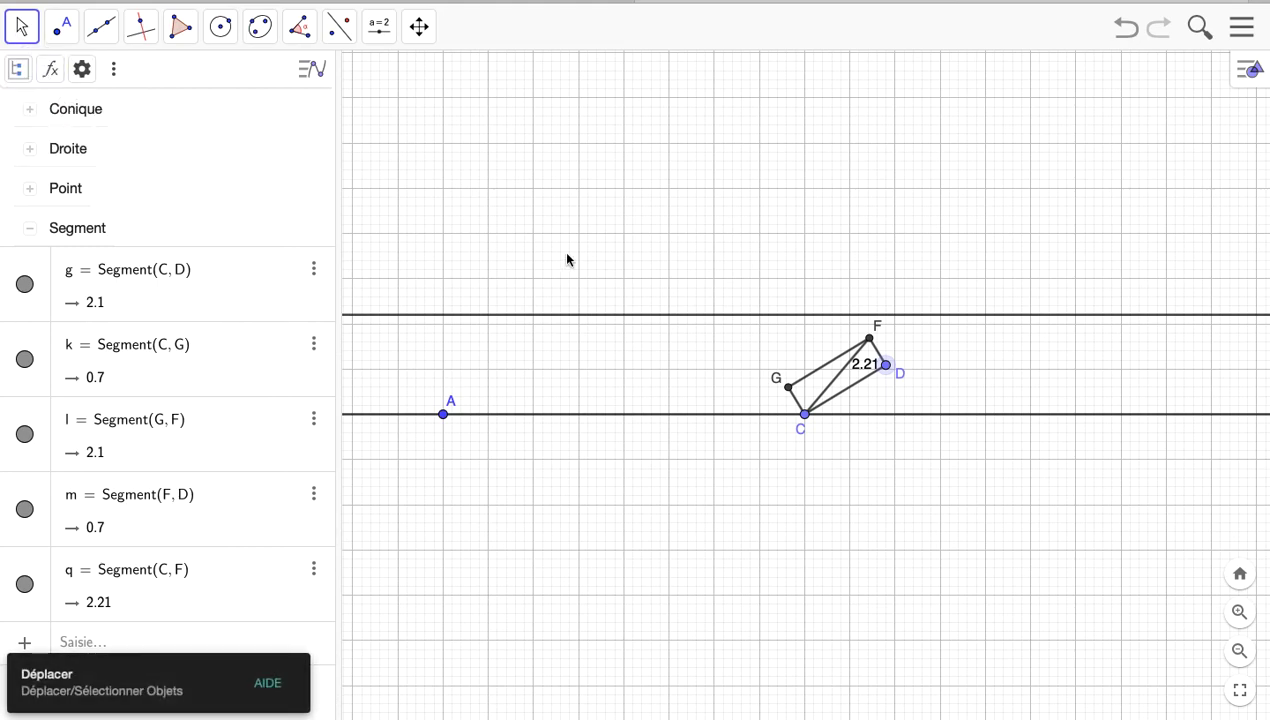
pyautogui.click(894, 374)
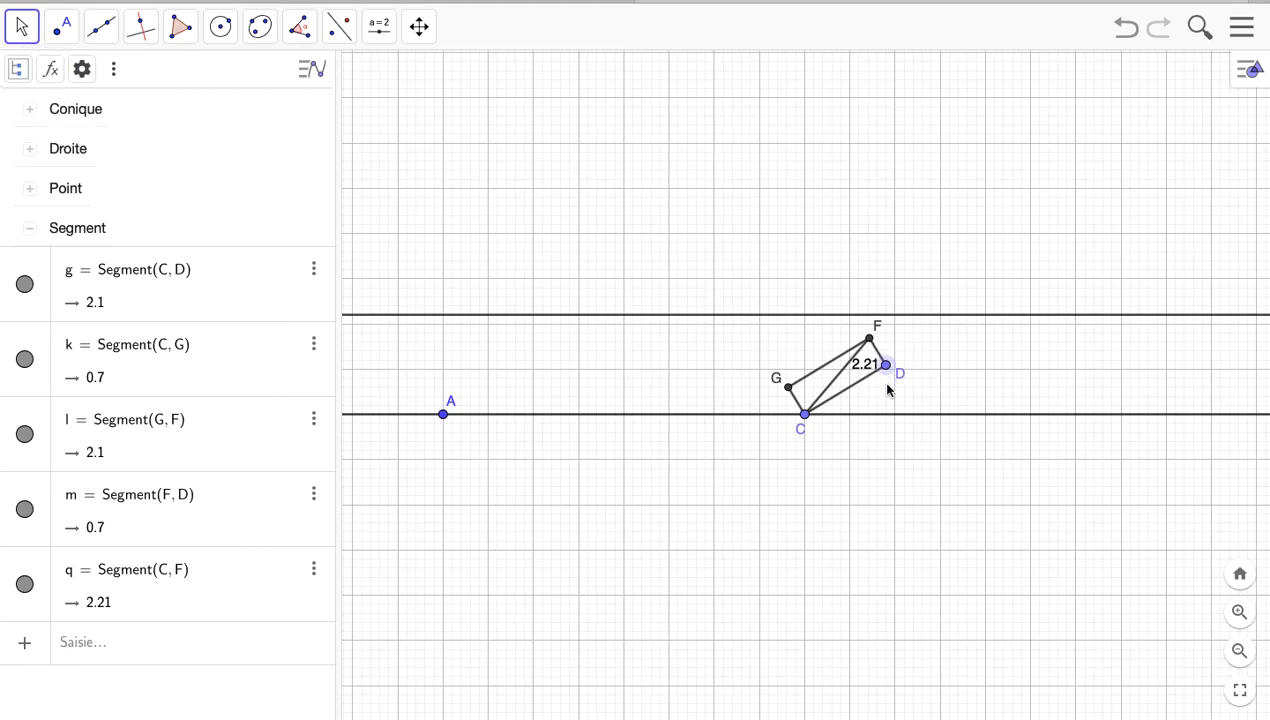
pyautogui.click(894, 378)
pyautogui.click(888, 368)
pyautogui.click(872, 341)
pyautogui.click(887, 367)
pyautogui.click(565, 247)
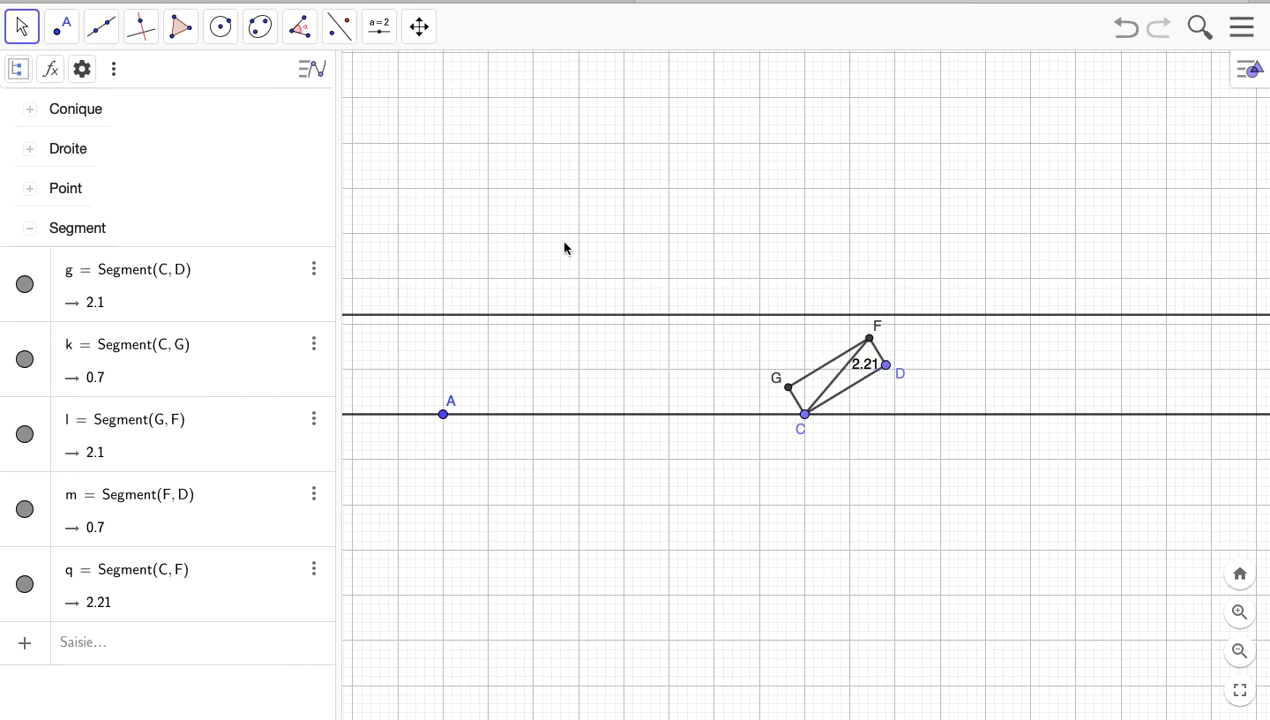
pyautogui.click(886, 366)
# Start saving the construction without signing in, enter L'armoire as the file name, and cancel the save
pyautogui.click(1243, 33)
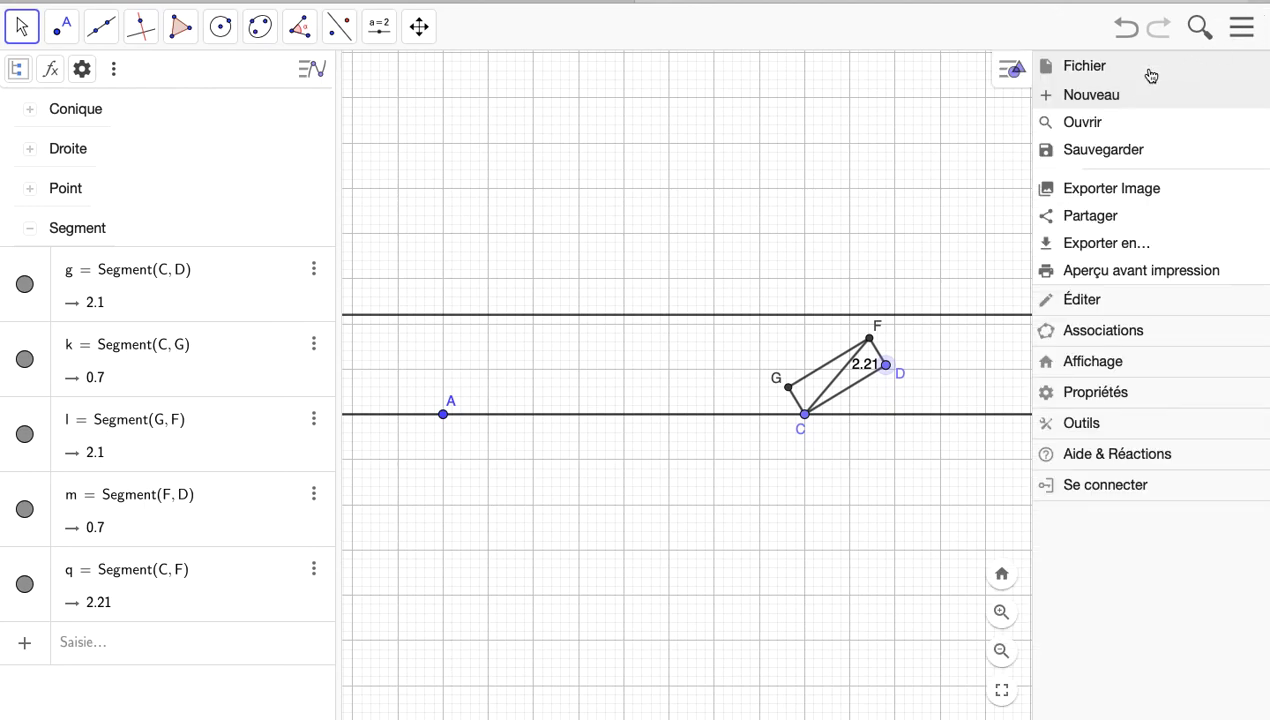
pyautogui.click(1103, 150)
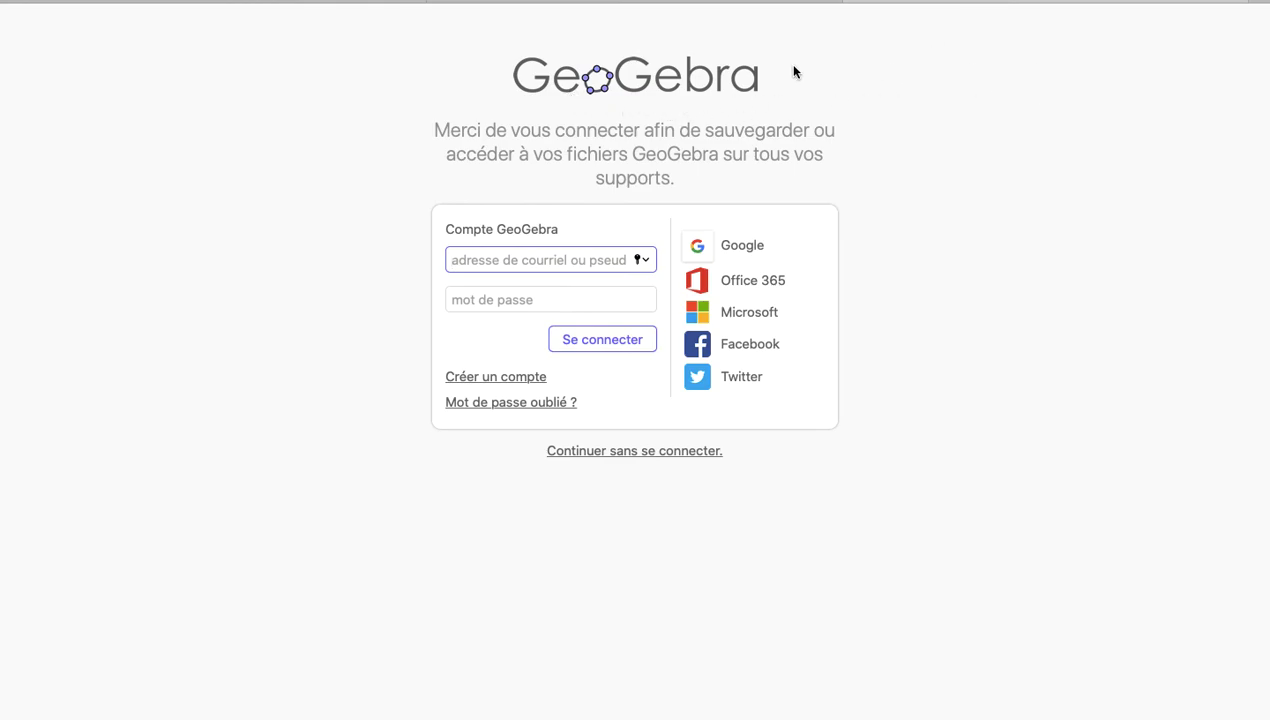
pyautogui.click(857, 2)
pyautogui.moveTo(600, 355); pyautogui.dragTo(431, 366)
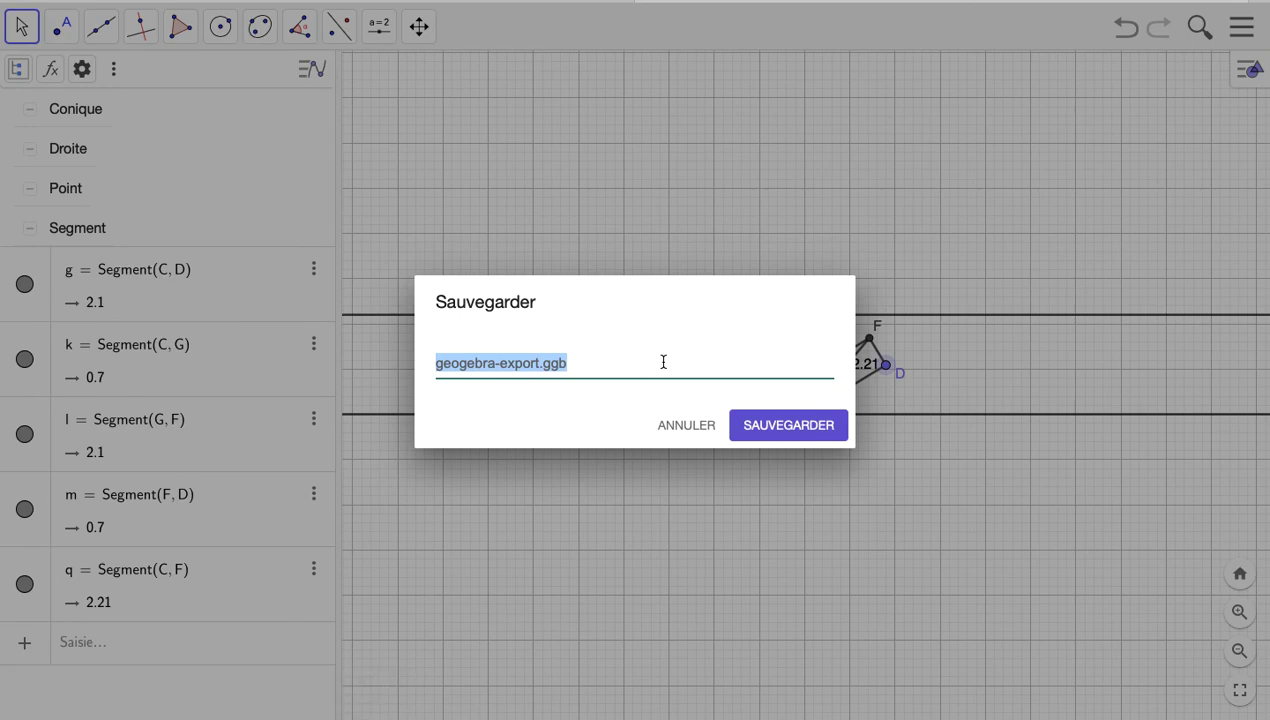
pyautogui.write("L'armoire")
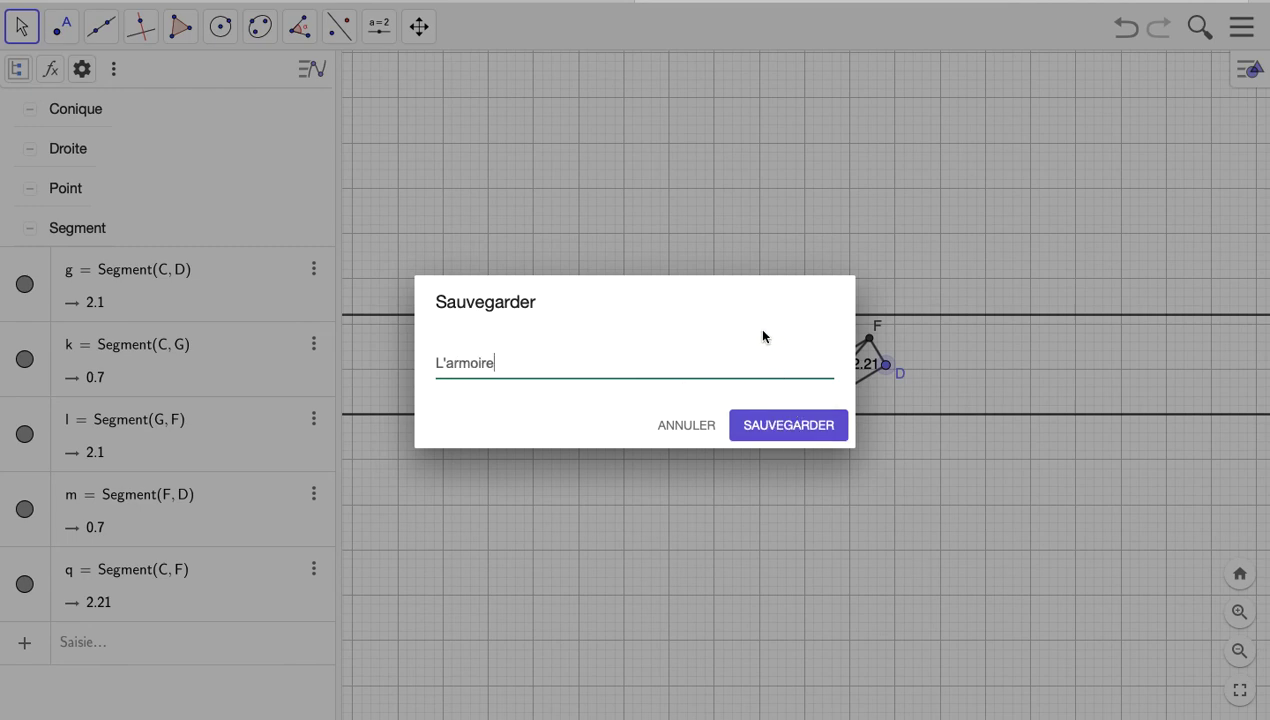
pyautogui.click(688, 426)
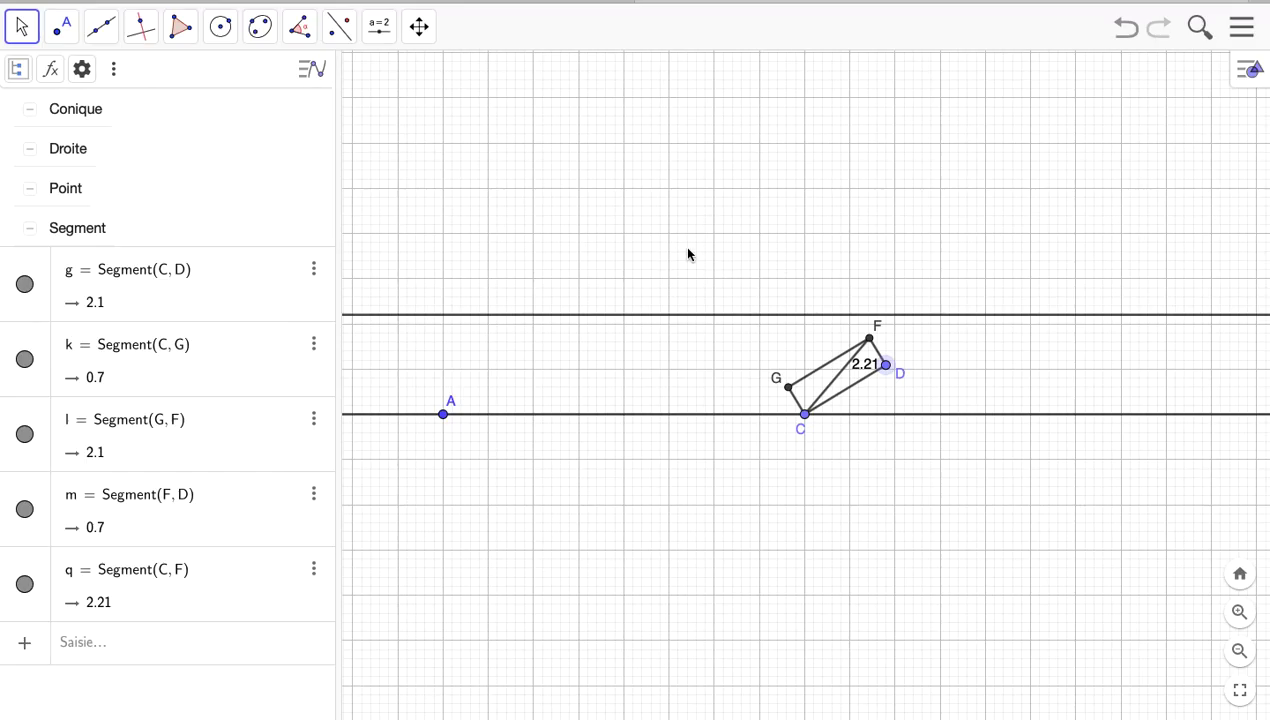